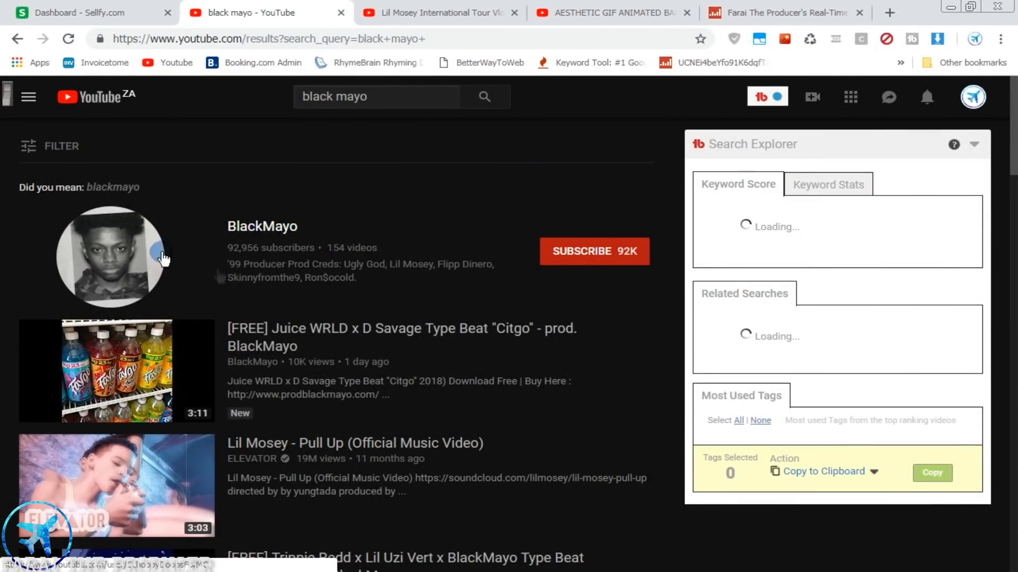
- Look through the YouTube search results for the producer BlackMayo
{"action": "scroll", "coordinate": [276, 313], "scroll_direction": "down", "scroll_amount": 20}
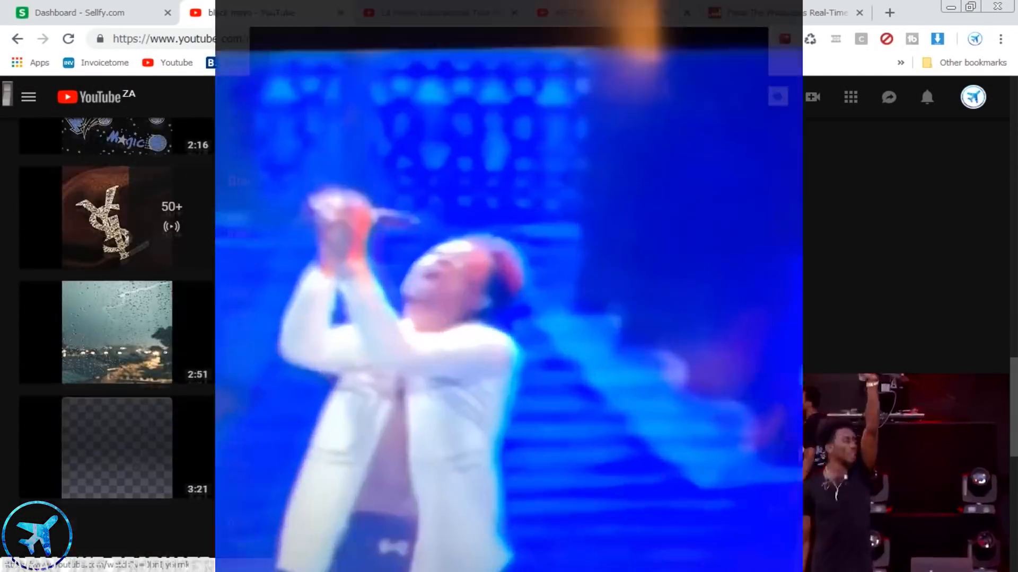
{"action": "scroll", "coordinate": [313, 379], "scroll_direction": "down", "scroll_amount": 11}
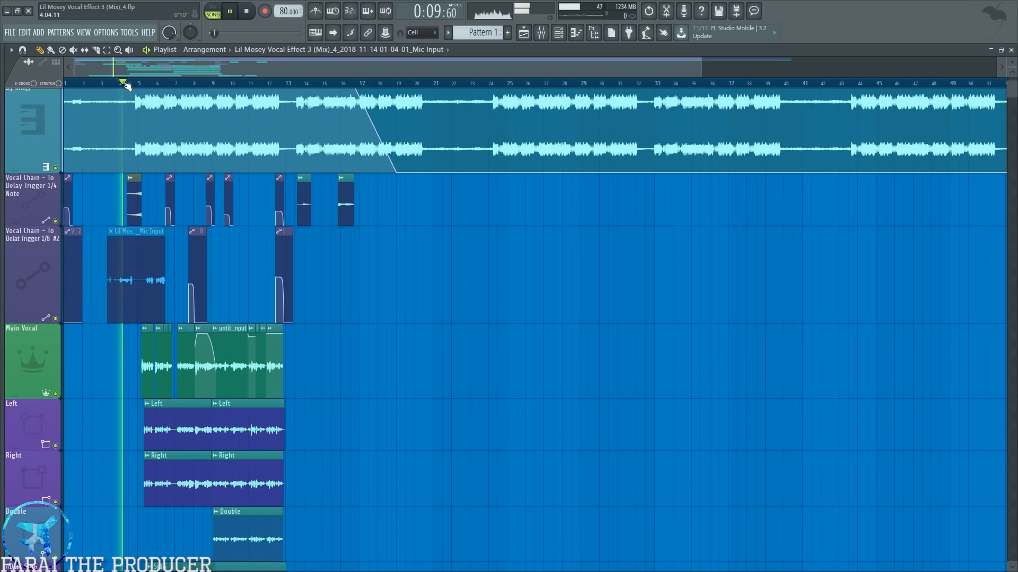
- Switch to FL Studio, examine the instrumental, delay automation, main vocal, double and adlib tracks in the playlist during playback, and stop playback
{"action": "scroll", "coordinate": [125, 85], "scroll_direction": "up", "scroll_amount": 5}
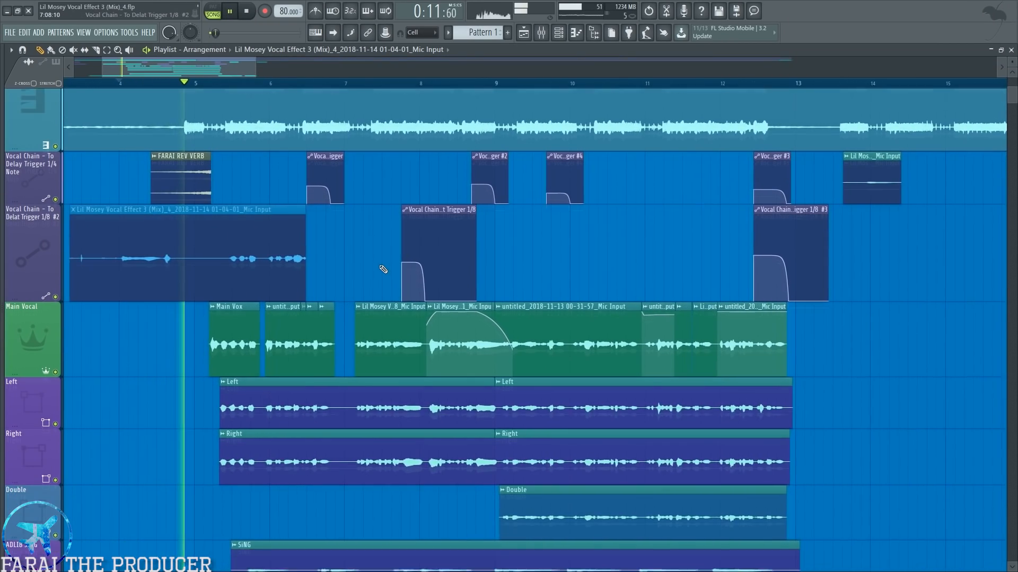
{"action": "scroll", "coordinate": [383, 270], "scroll_direction": "down", "scroll_amount": 1}
{"action": "scroll", "coordinate": [530, 318], "scroll_direction": "down", "scroll_amount": 1}
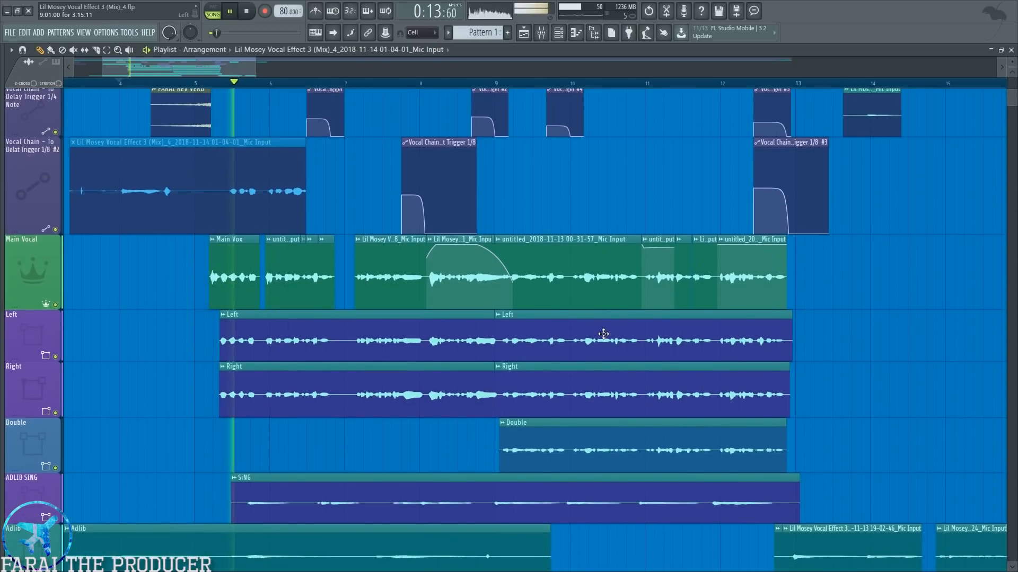
{"action": "scroll", "coordinate": [444, 276], "scroll_direction": "up", "scroll_amount": 2}
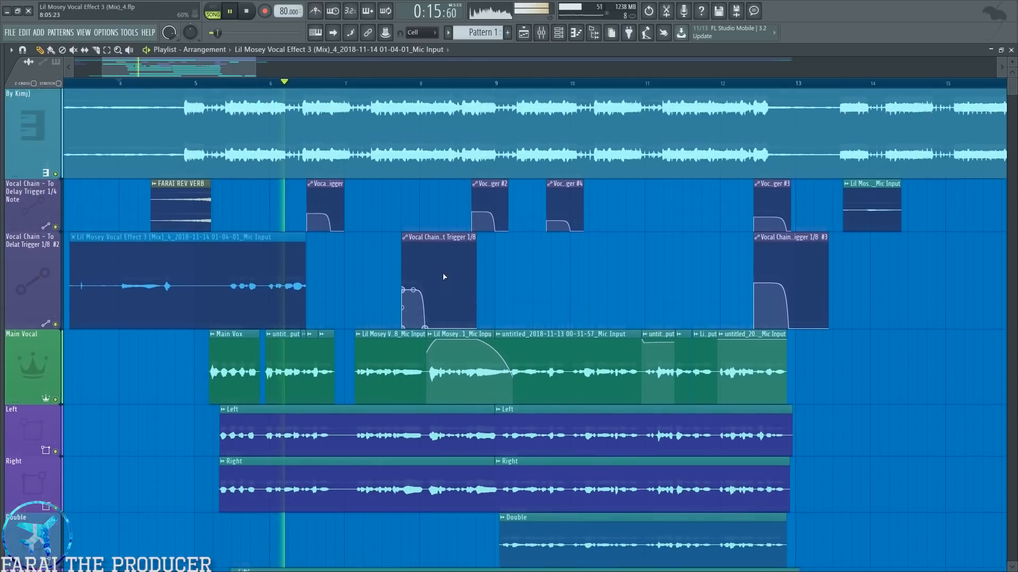
{"action": "scroll", "coordinate": [444, 277], "scroll_direction": "up", "scroll_amount": 1}
{"action": "scroll", "coordinate": [293, 417], "scroll_direction": "down", "scroll_amount": 2}
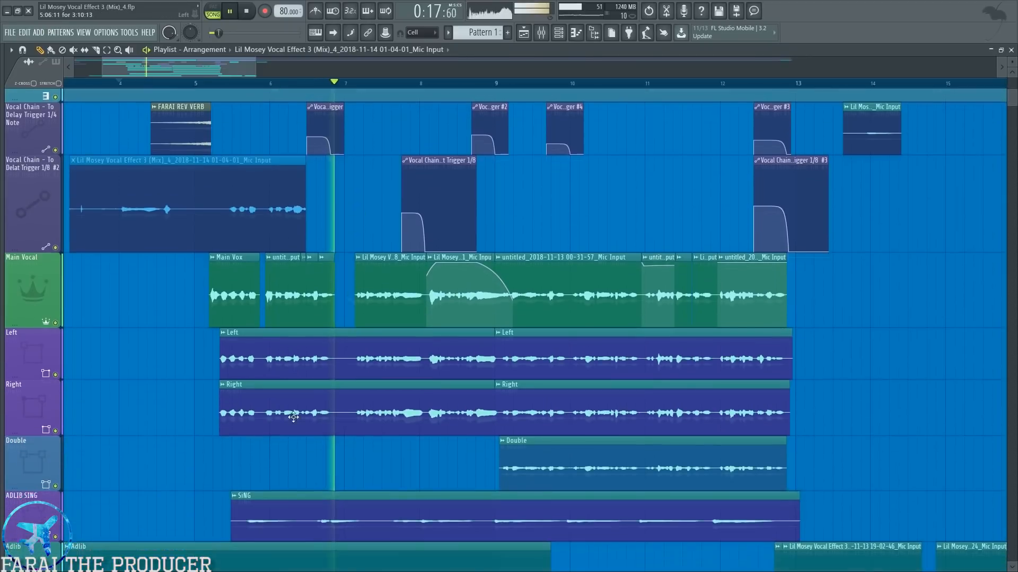
{"action": "scroll", "coordinate": [293, 417], "scroll_direction": "down", "scroll_amount": 2}
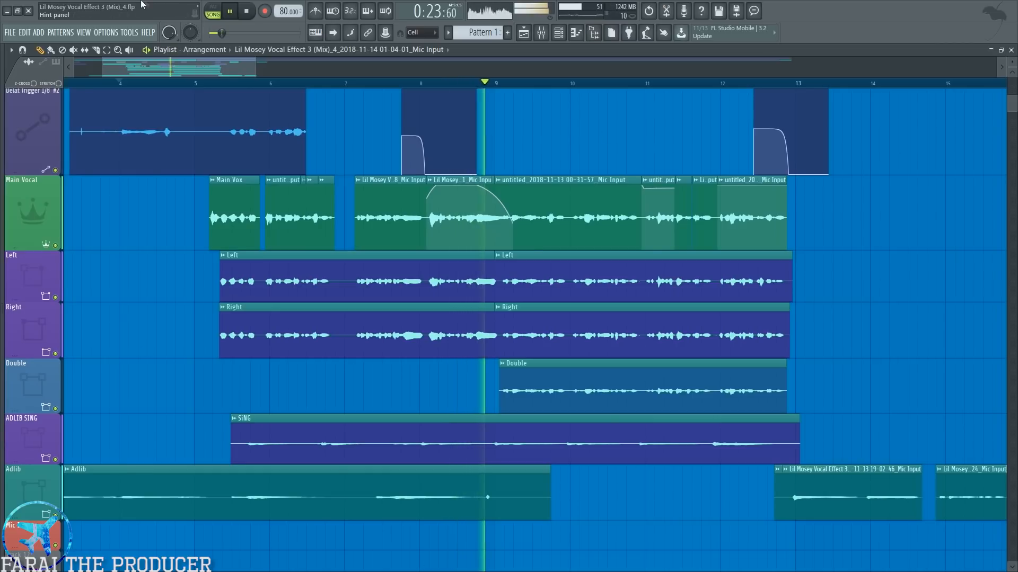
{"action": "scroll", "coordinate": [347, 83], "scroll_direction": "down", "scroll_amount": 2}
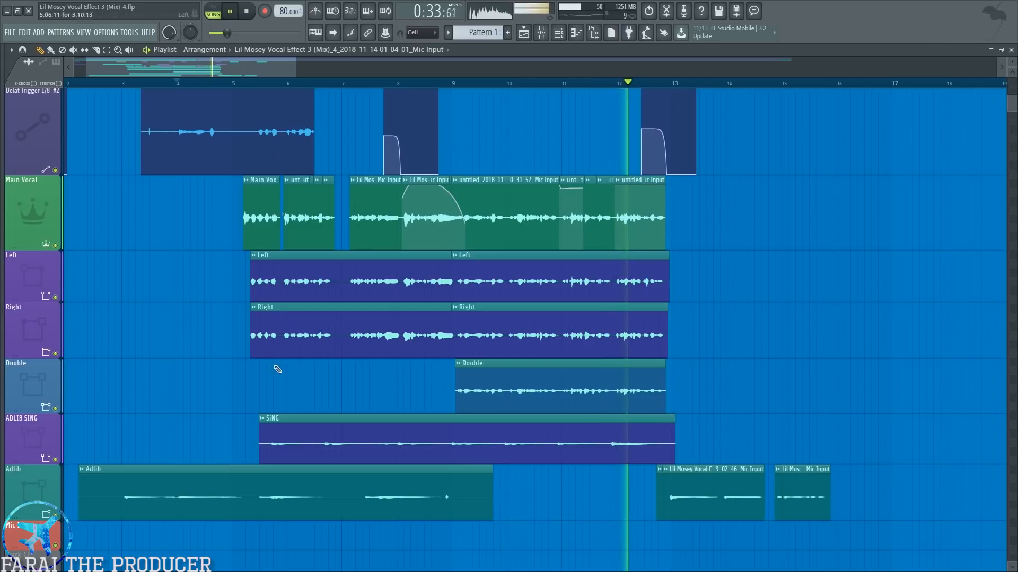
{"action": "scroll", "coordinate": [335, 160], "scroll_direction": "up", "scroll_amount": 4}
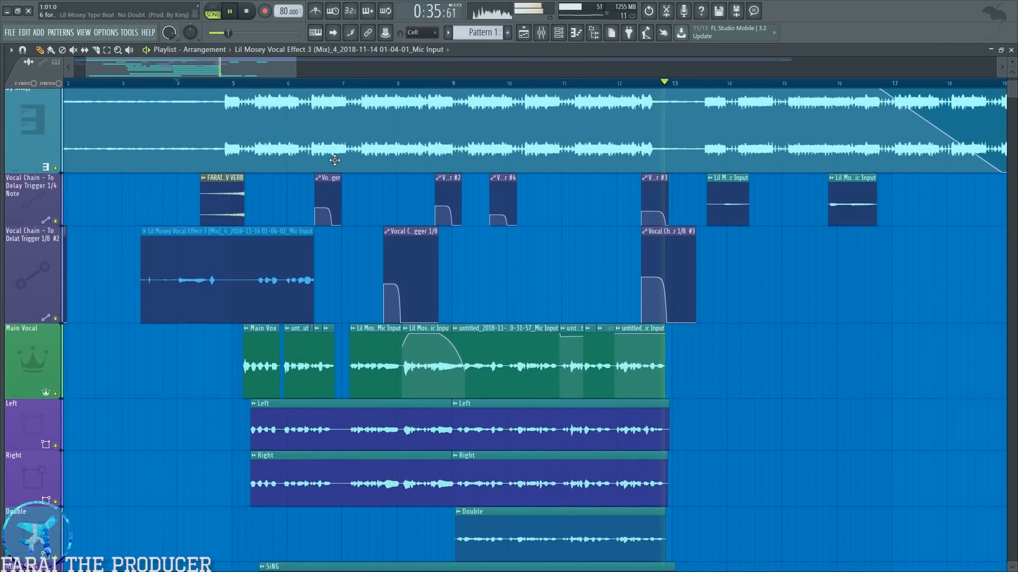
{"action": "scroll", "coordinate": [335, 160], "scroll_direction": "up", "scroll_amount": 1}
{"action": "scroll", "coordinate": [336, 163], "scroll_direction": "down", "scroll_amount": 2}
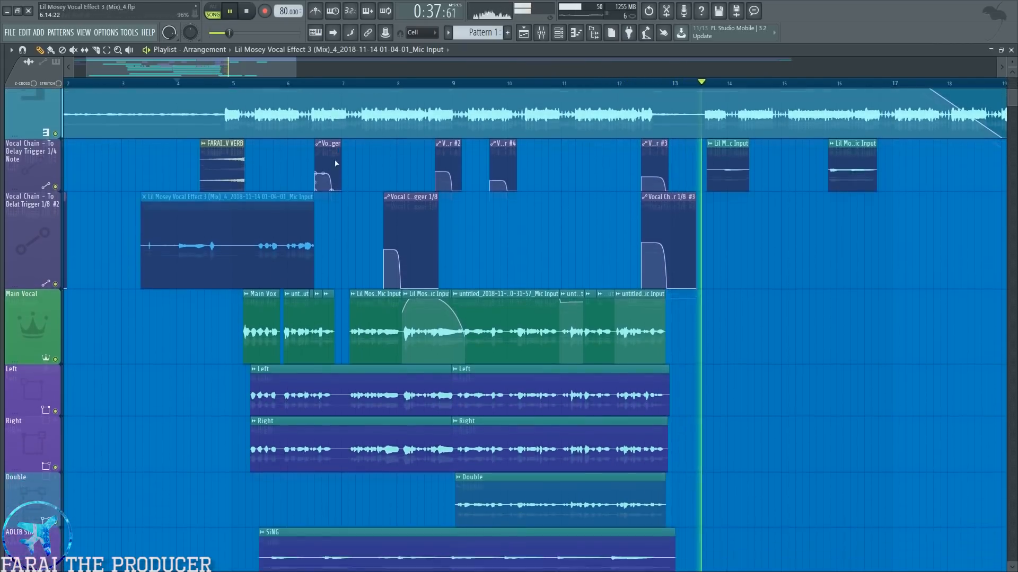
{"action": "scroll", "coordinate": [336, 163], "scroll_direction": "down", "scroll_amount": 5}
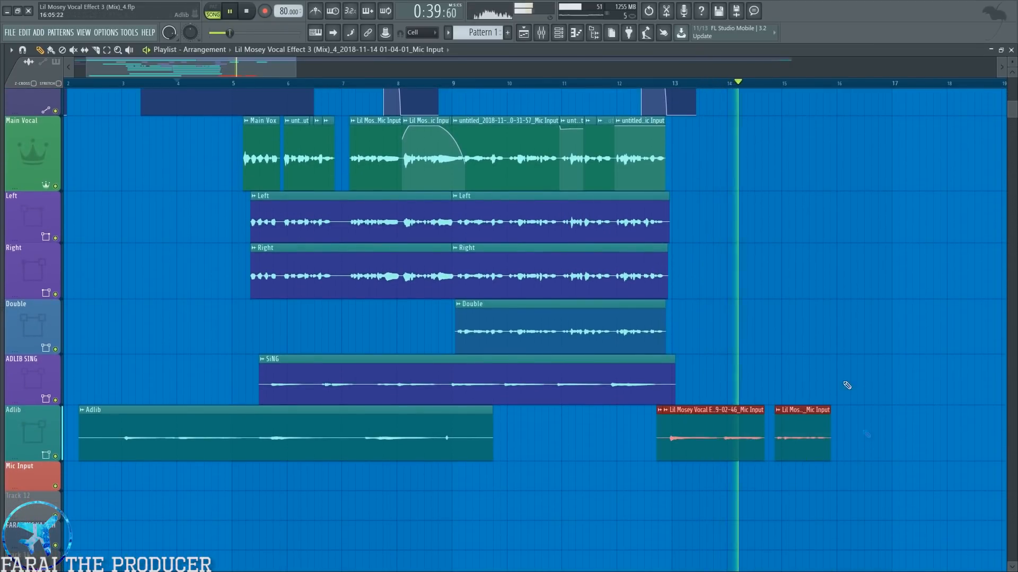
{"action": "scroll", "coordinate": [474, 332], "scroll_direction": "up", "scroll_amount": 5}
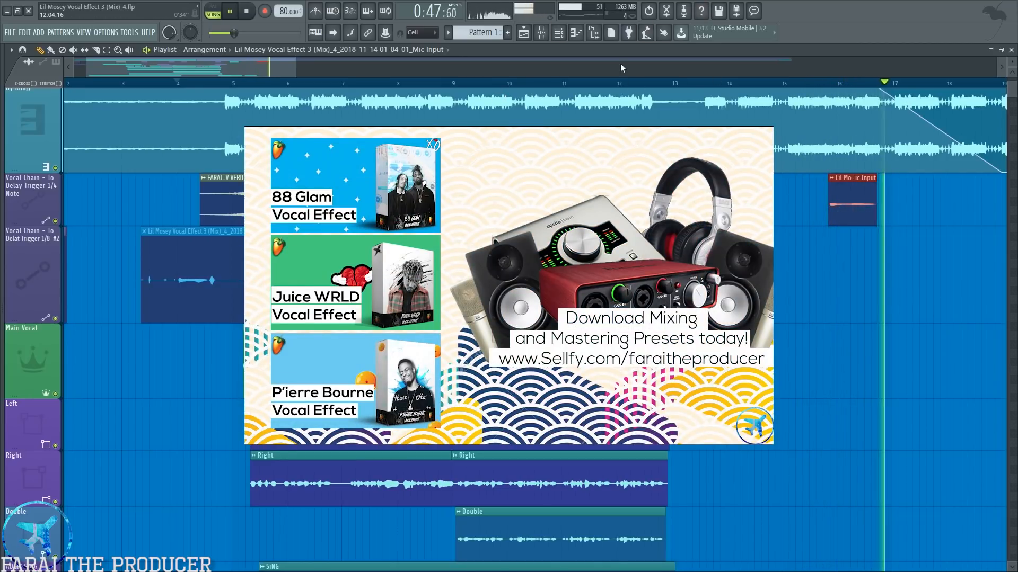
{"action": "scroll", "coordinate": [618, 85], "scroll_direction": "down", "scroll_amount": 1}
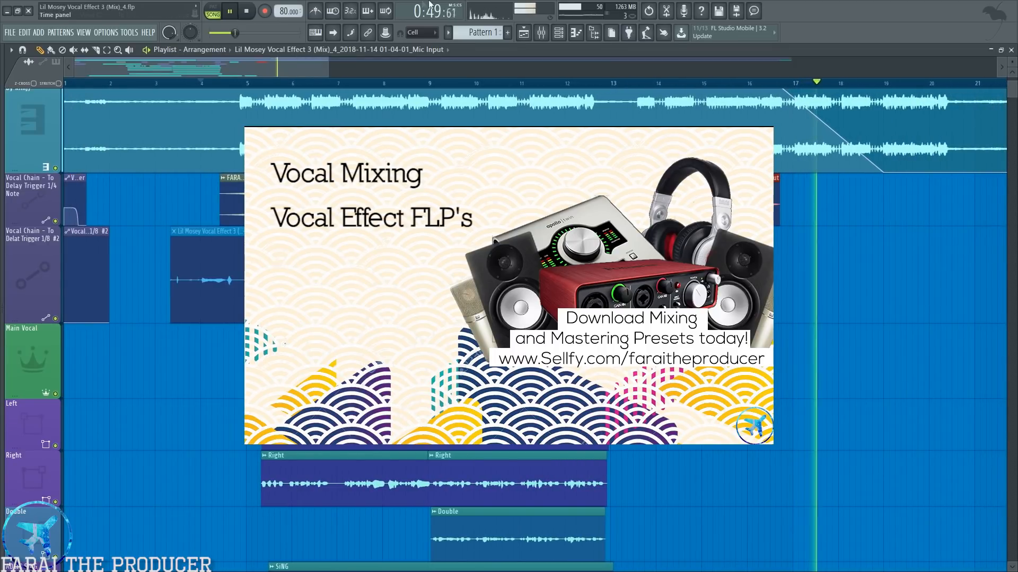
{"action": "scroll", "coordinate": [249, 249], "scroll_direction": "down", "scroll_amount": 3}
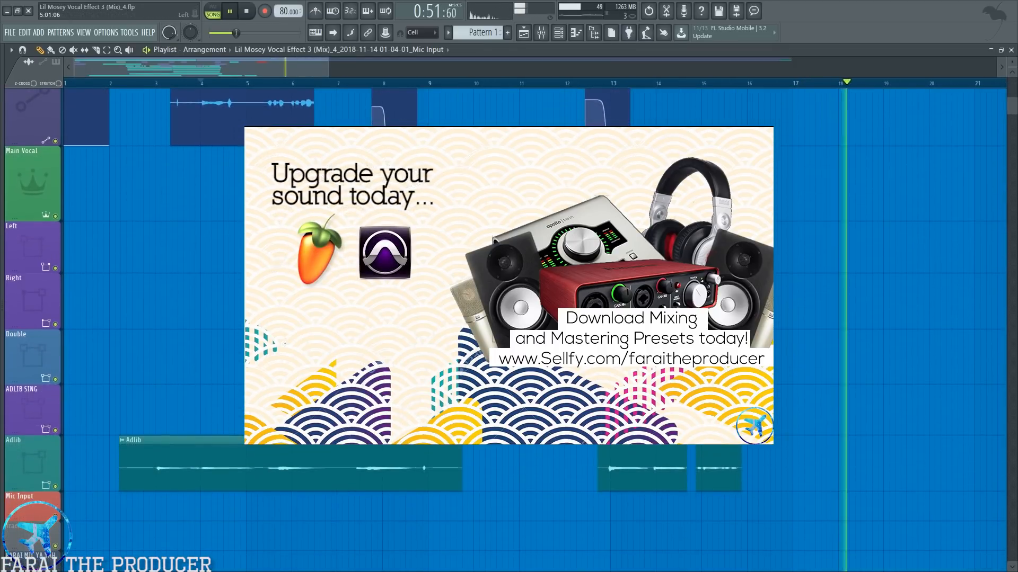
{"action": "scroll", "coordinate": [530, 318], "scroll_direction": "up", "scroll_amount": 4}
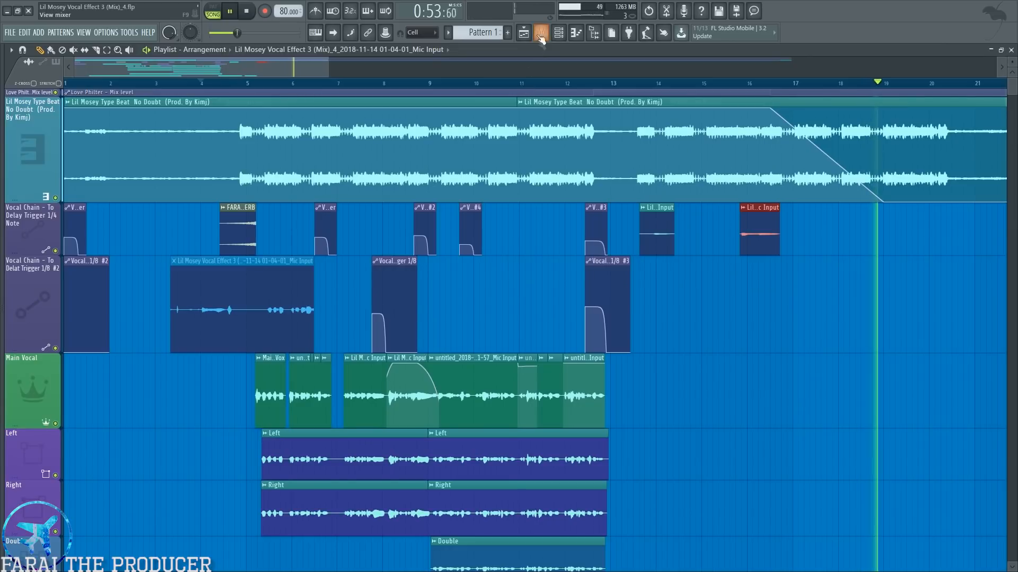
{"action": "key", "text": "space"}
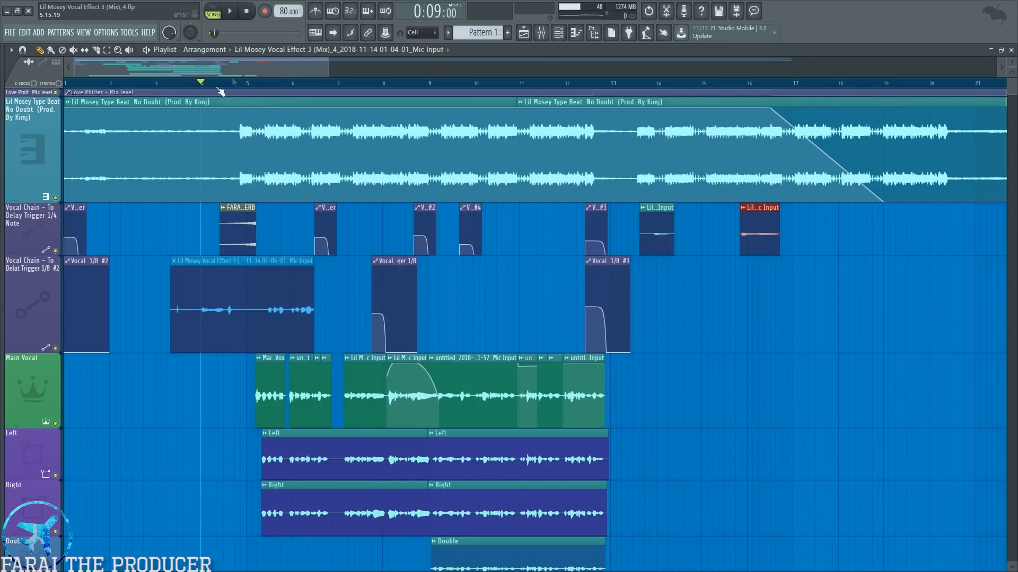
- Bring up the mixer and inspect the effect slots of the Mic Input and L vocal tracks
{"action": "scroll", "coordinate": [198, 81], "scroll_direction": "up", "scroll_amount": 4}
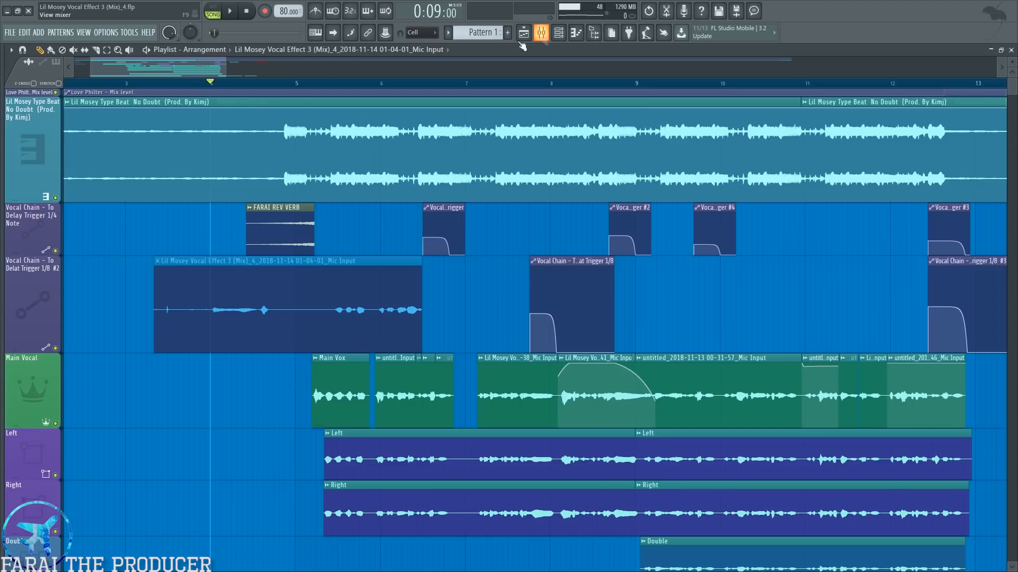
{"action": "left_click_drag", "start_coordinate": [320, 86], "coordinate": [323, 76]}
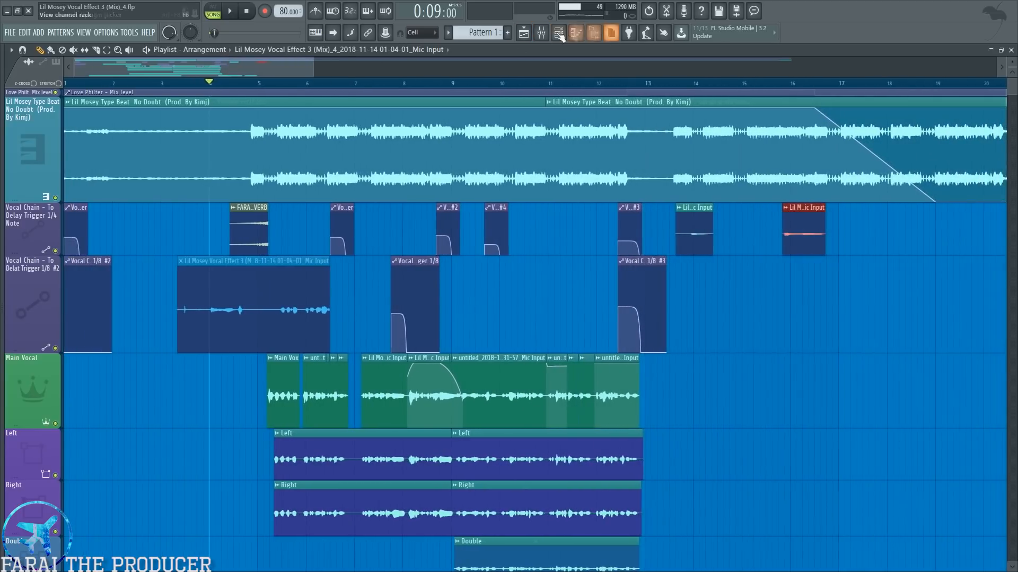
{"action": "left_click", "coordinate": [541, 32]}
{"action": "left_click", "coordinate": [425, 170]}
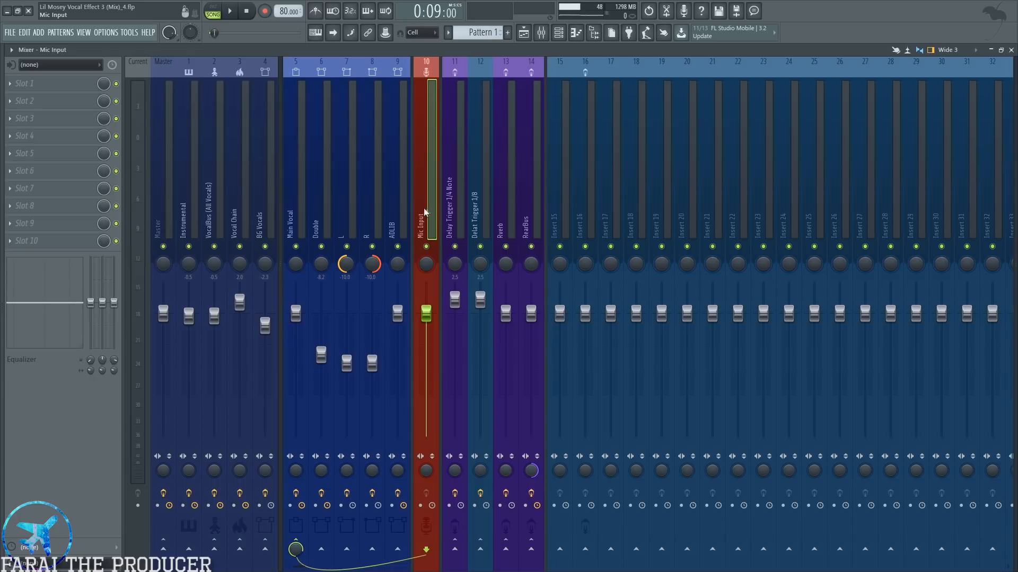
{"action": "left_click", "coordinate": [378, 211]}
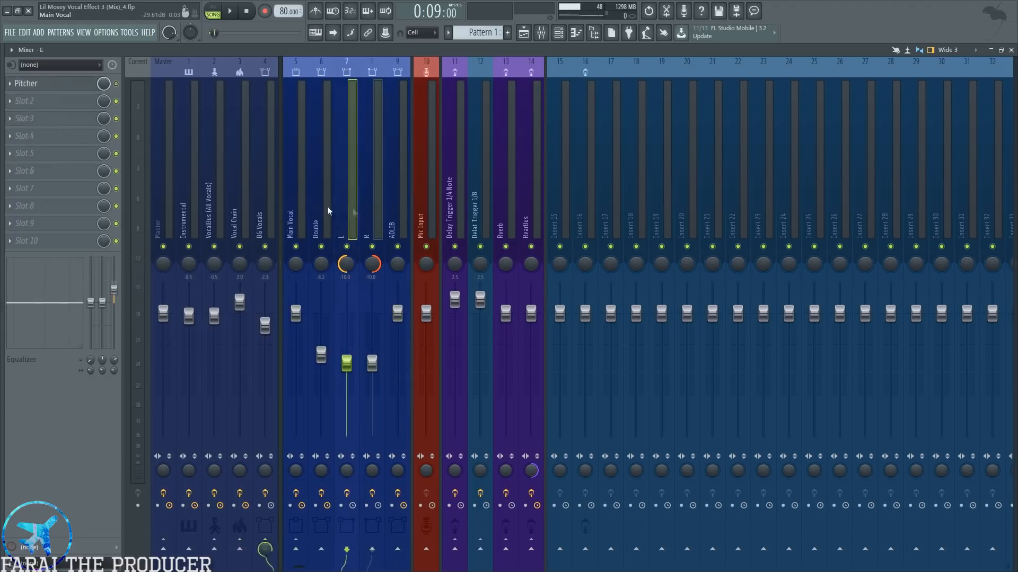
- Inspect the Auto-Tune 8.1 settings on the Main Vocal mixer track and close the plugin
{"action": "left_click", "coordinate": [292, 206]}
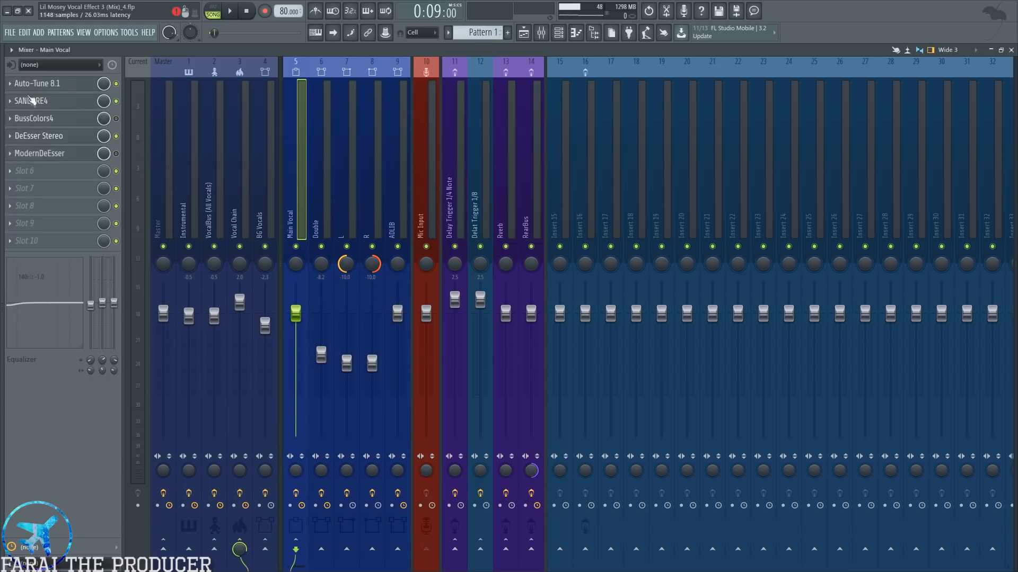
{"action": "left_click", "coordinate": [41, 85]}
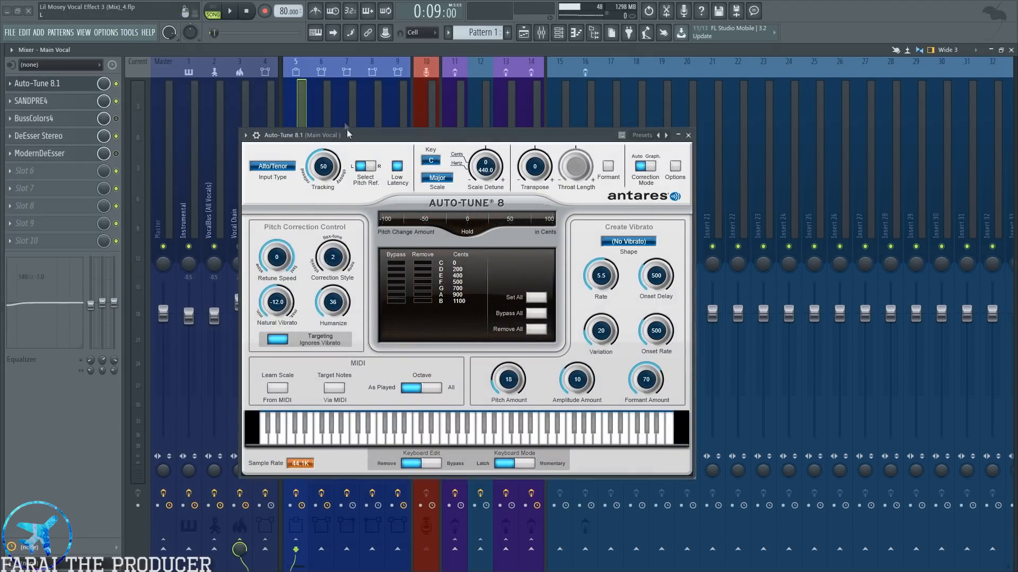
{"action": "left_click_drag", "start_coordinate": [347, 139], "coordinate": [283, 139]}
{"action": "left_click", "coordinate": [77, 121]}
{"action": "left_click", "coordinate": [241, 134]}
{"action": "left_click_drag", "start_coordinate": [520, 133], "coordinate": [482, 155]}
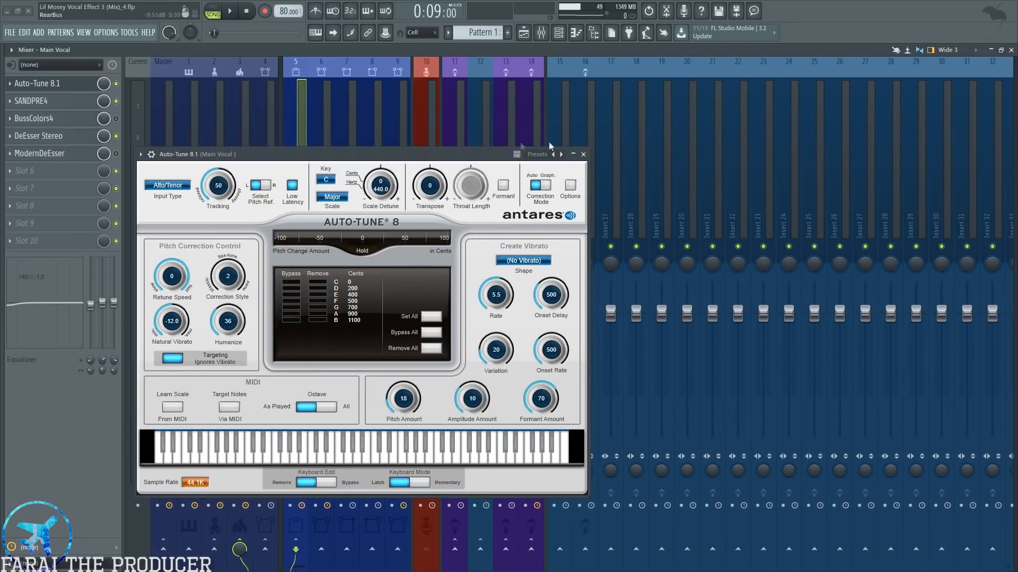
{"action": "left_click", "coordinate": [583, 154]}
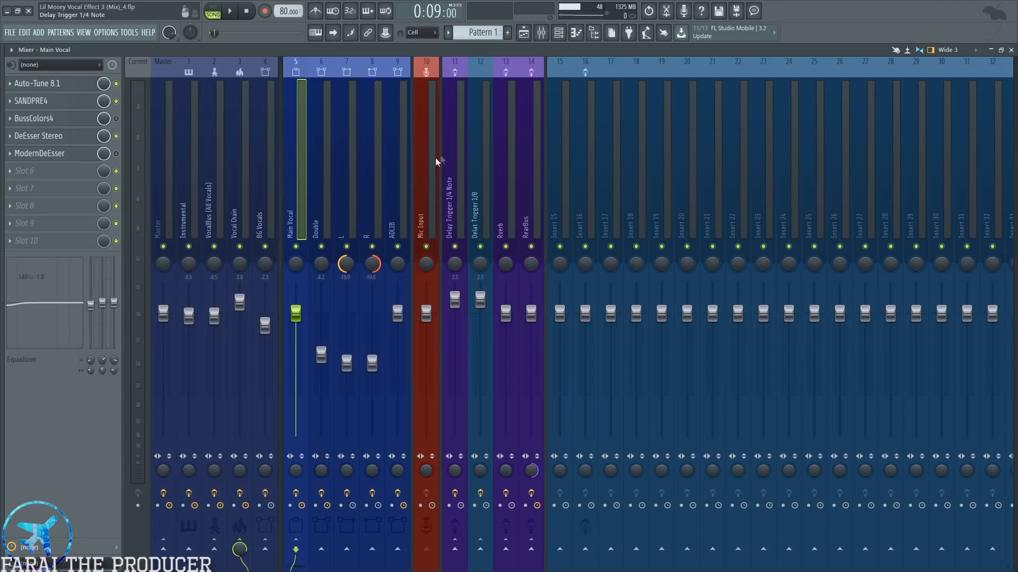
- Toggle recording arming on and off for the Main Vocal track, and view the available ASIO inputs for the Mic Input track
{"action": "left_click", "coordinate": [290, 505]}
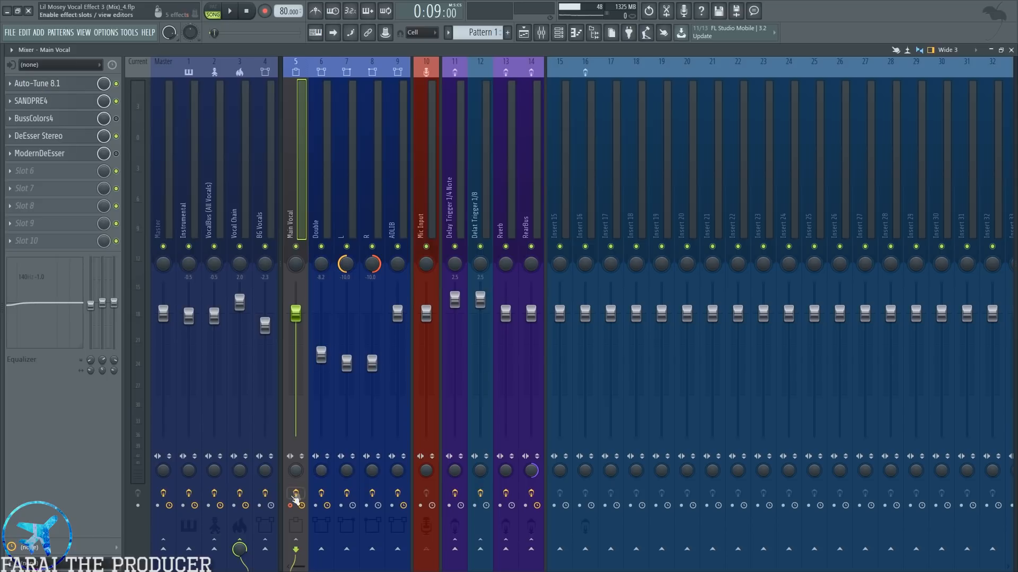
{"action": "left_click", "coordinate": [291, 506]}
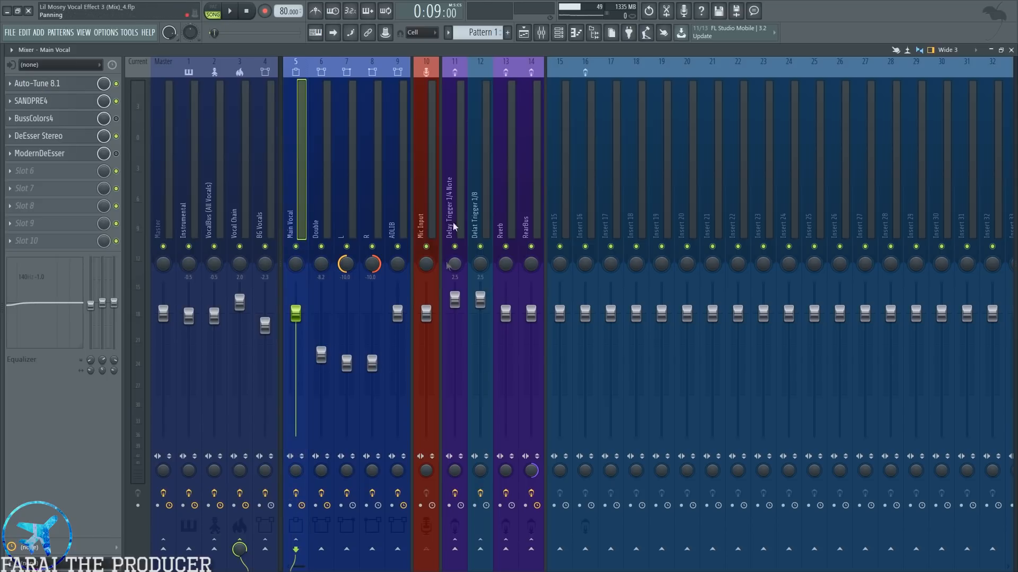
{"action": "left_click", "coordinate": [425, 138]}
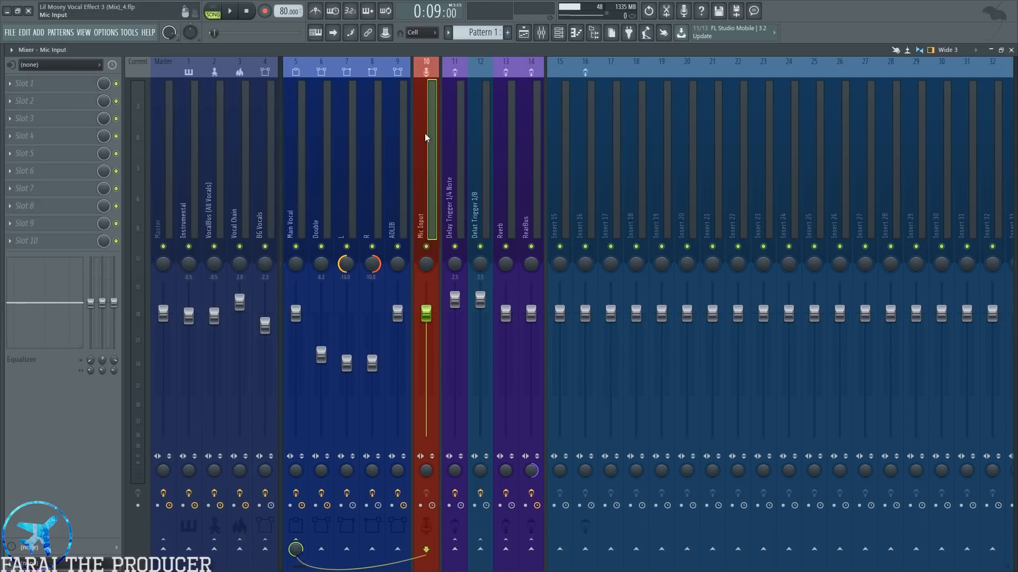
{"action": "left_click", "coordinate": [50, 65]}
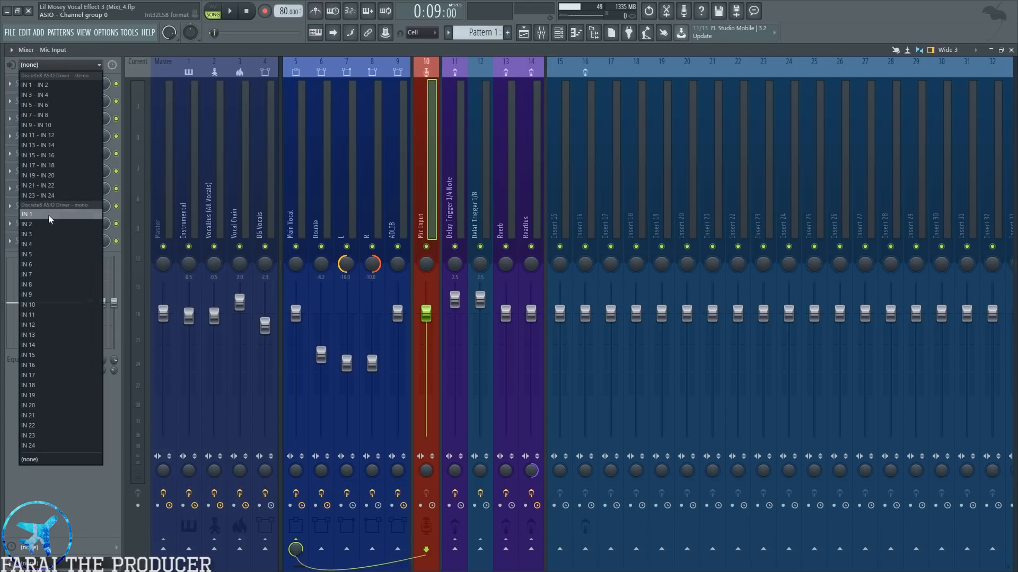
{"action": "left_click", "coordinate": [420, 218]}
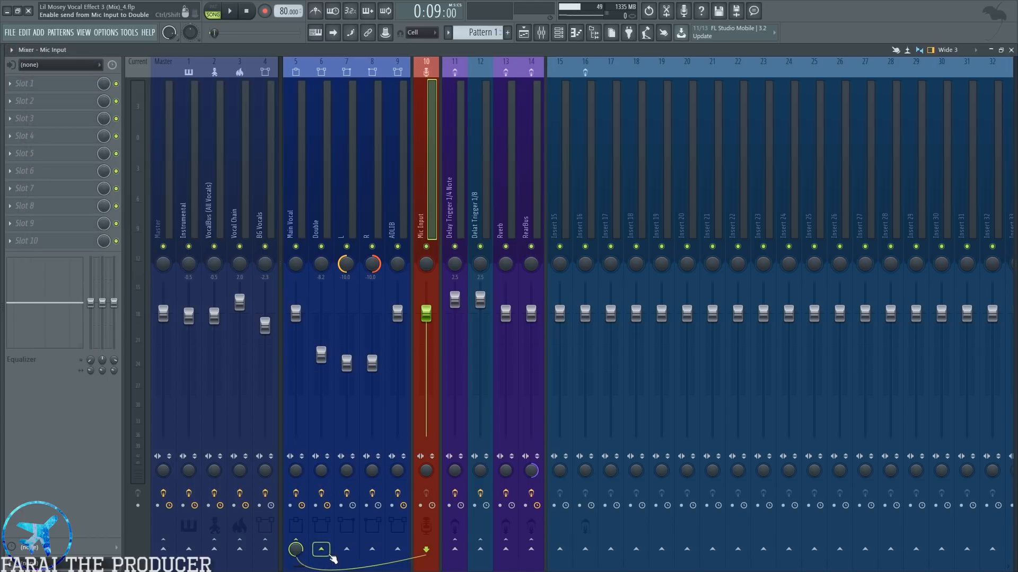
- Try routing the Mic Input track to other vocal tracks, check the Double track's effects, and route Mic Input back to Main Vocal
{"action": "left_click", "coordinate": [395, 552]}
{"action": "left_click", "coordinate": [296, 552]}
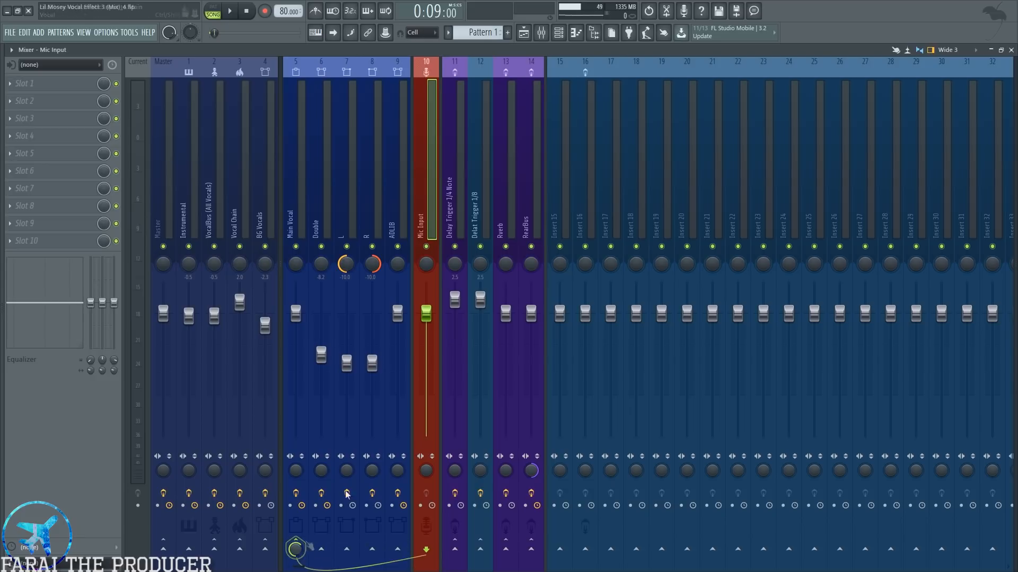
{"action": "left_click", "coordinate": [301, 189]}
{"action": "left_click", "coordinate": [319, 217]}
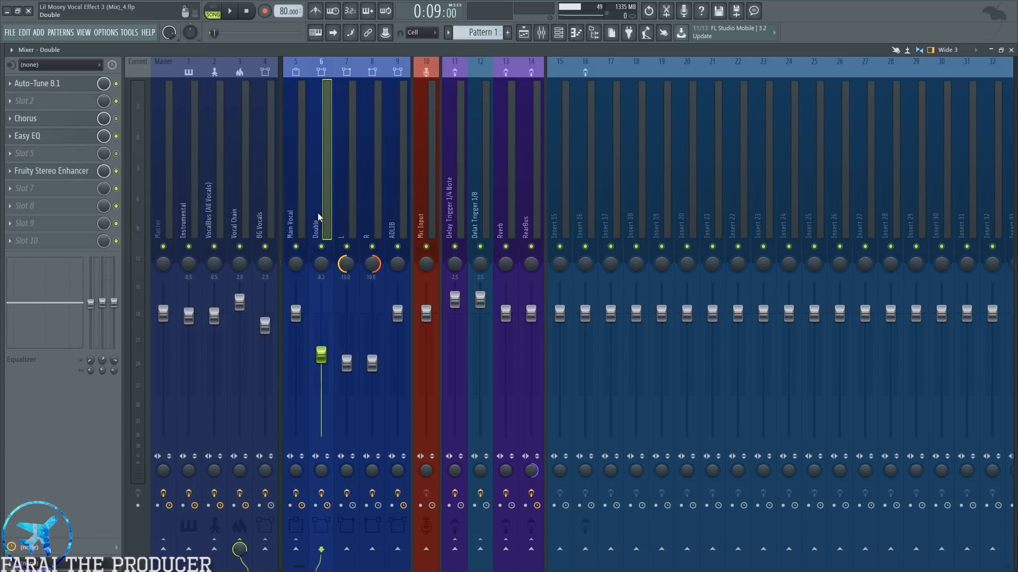
{"action": "left_click", "coordinate": [425, 221]}
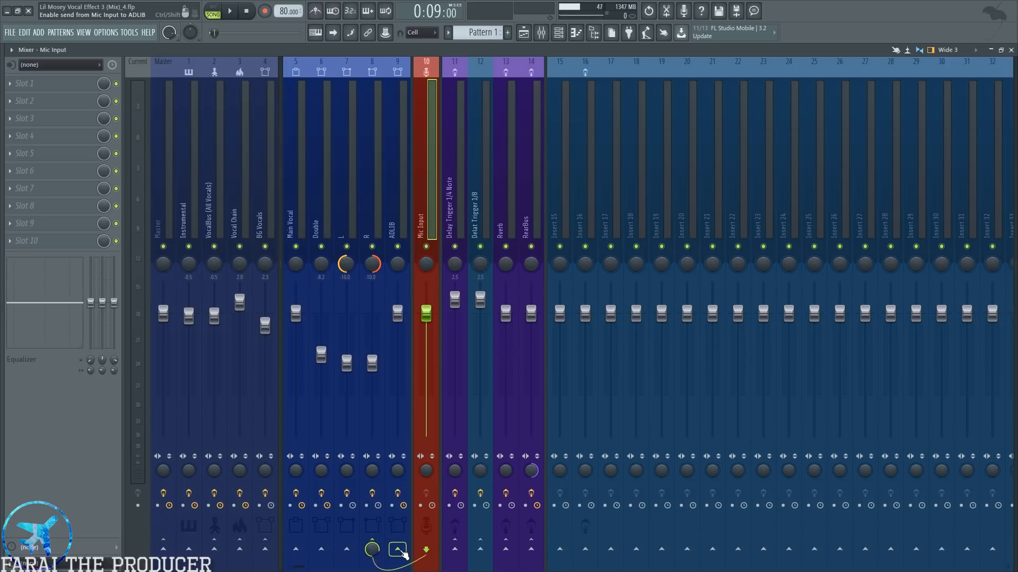
{"action": "left_click", "coordinate": [296, 549]}
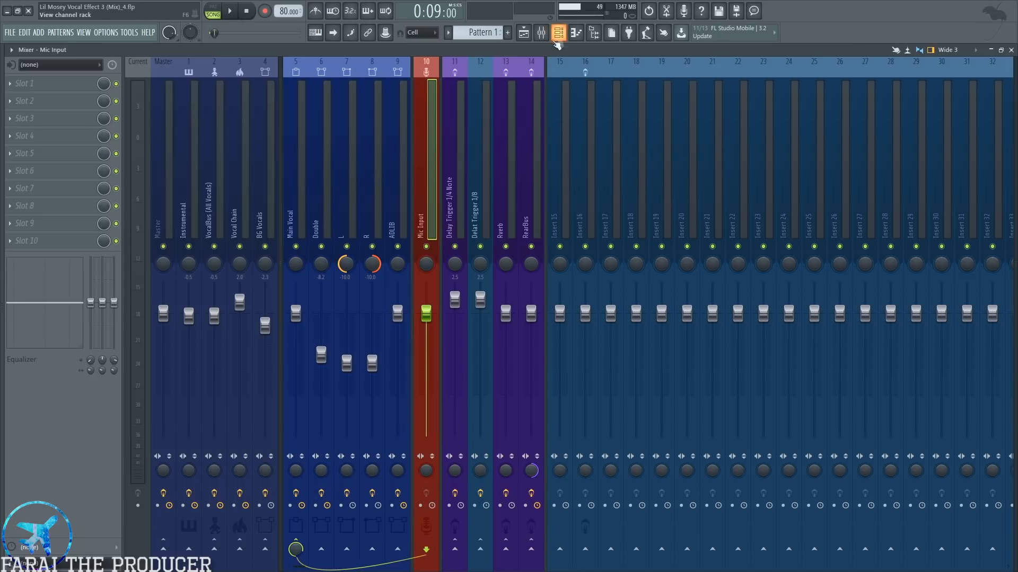
- Go through the mixer tracks one by one from Main Vocal to Mic Input, and return to the playlist
{"action": "left_click", "coordinate": [306, 205]}
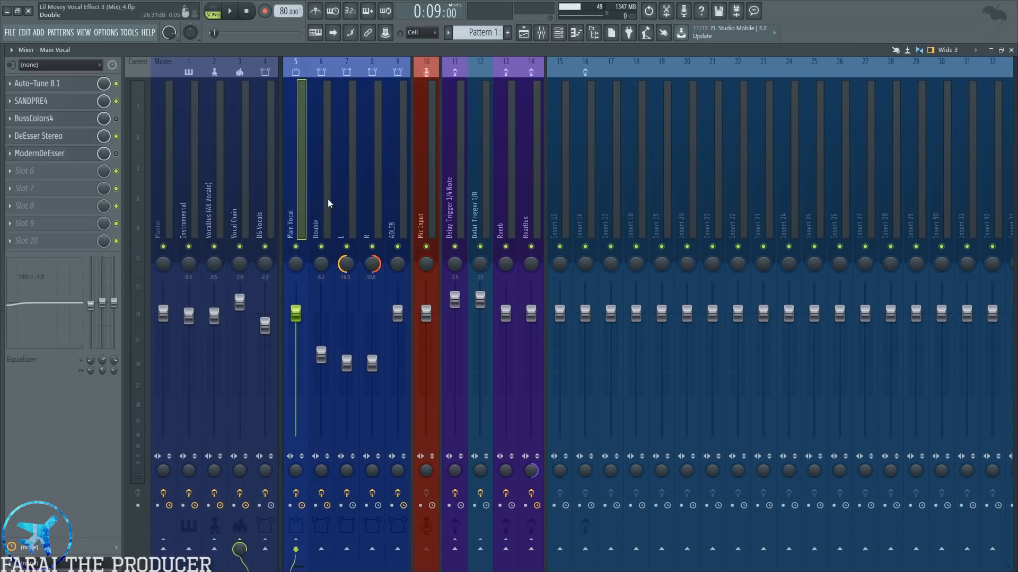
{"action": "key", "text": "Right"}
{"action": "key", "text": "Right"}
{"action": "key", "text": "Right"}
{"action": "key", "text": "Right"}
{"action": "key", "text": "Right"}
{"action": "left_click", "coordinate": [523, 30]}
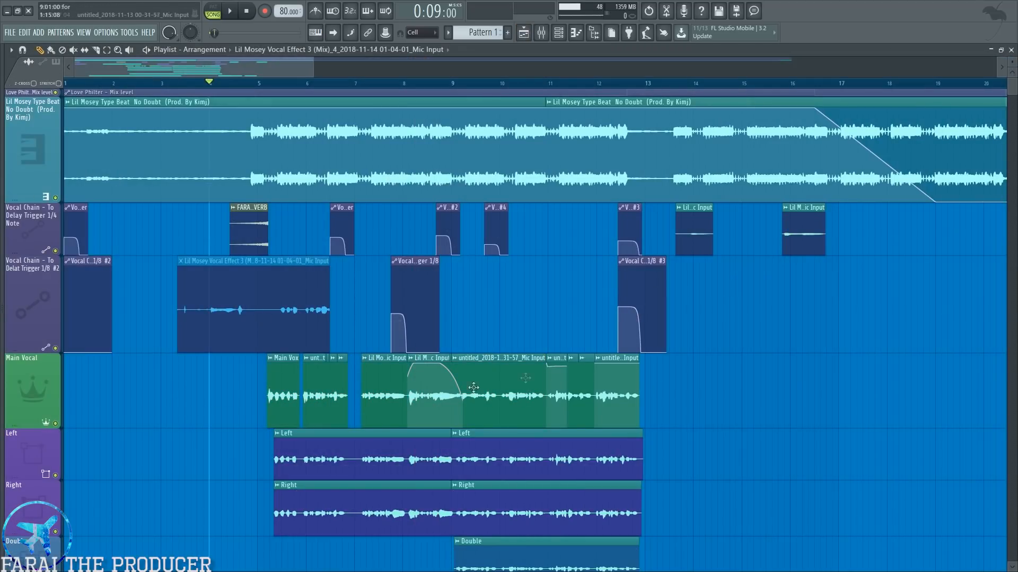
- Check which mixer track the Main Vocal recording clip is routed to, close its channel settings, and select the Mic Input track
{"action": "double_click", "coordinate": [492, 388]}
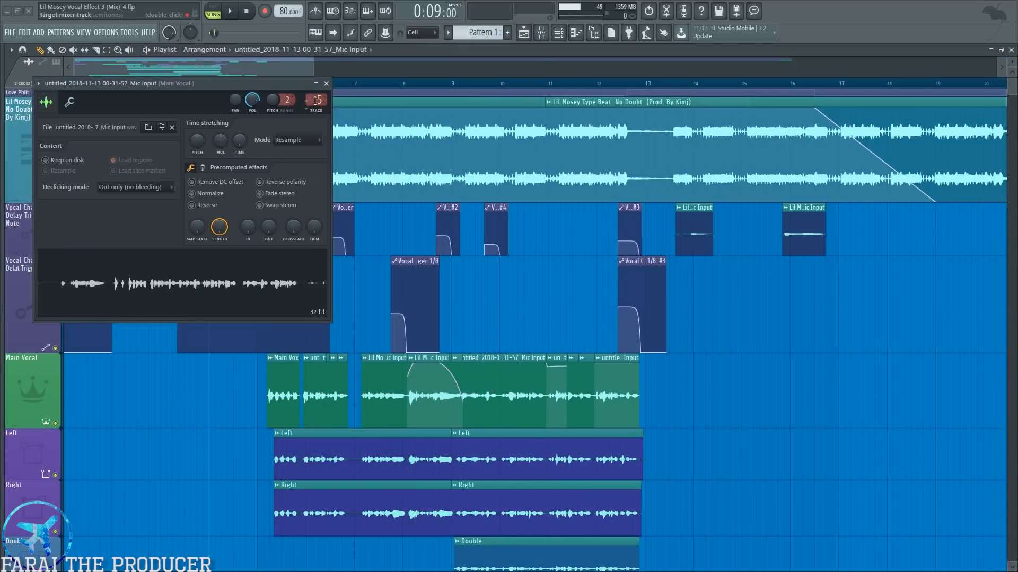
{"action": "key", "text": "F9"}
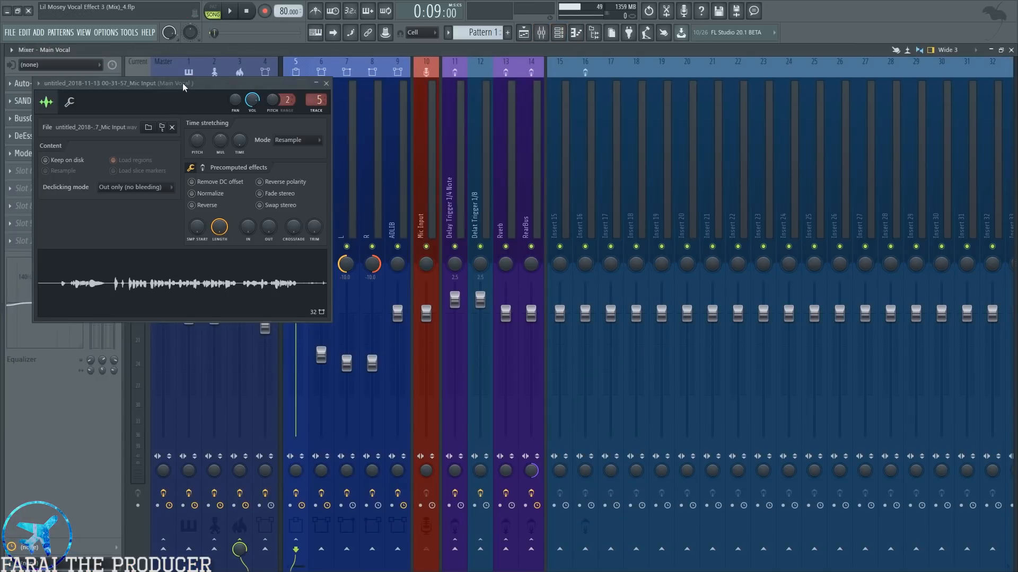
{"action": "left_click_drag", "start_coordinate": [182, 87], "coordinate": [665, 181]}
{"action": "mouse_move", "coordinate": [819, 195]}
{"action": "left_mouse_down"}
{"action": "mouse_move", "coordinate": [820, 206]}
{"action": "mouse_move", "coordinate": [819, 196]}
{"action": "left_mouse_up"}
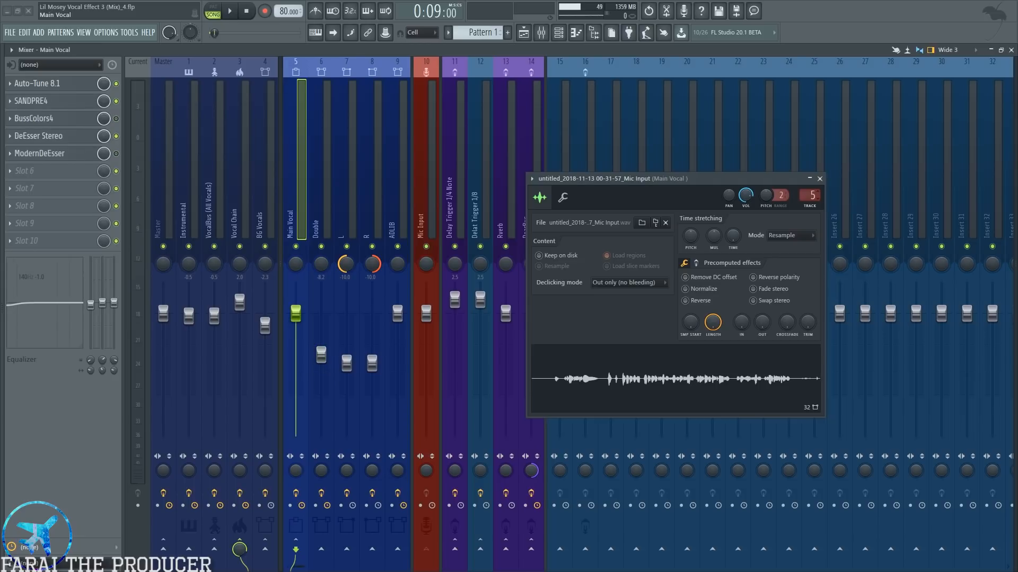
{"action": "left_click", "coordinate": [820, 179]}
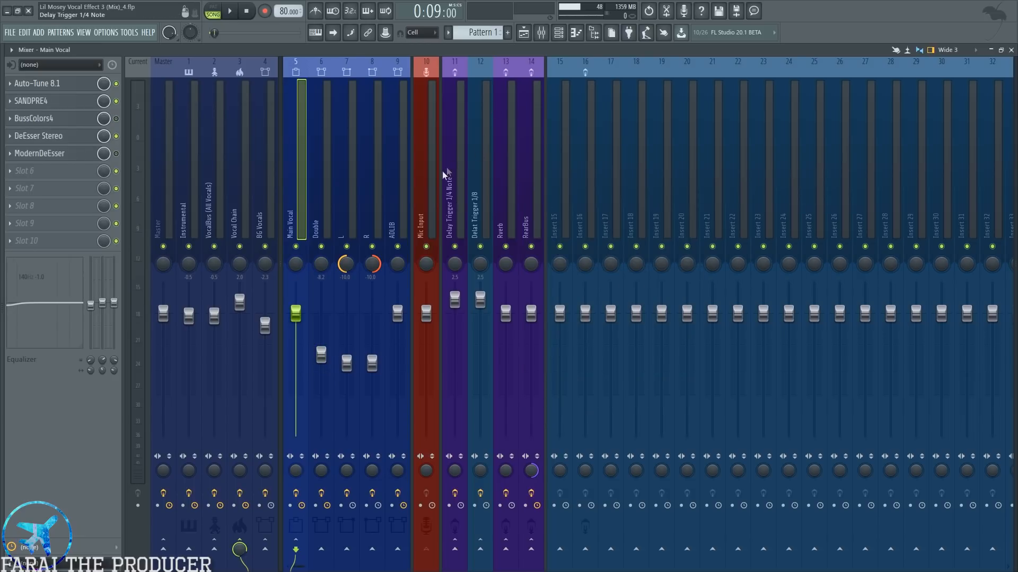
{"action": "left_click", "coordinate": [427, 184]}
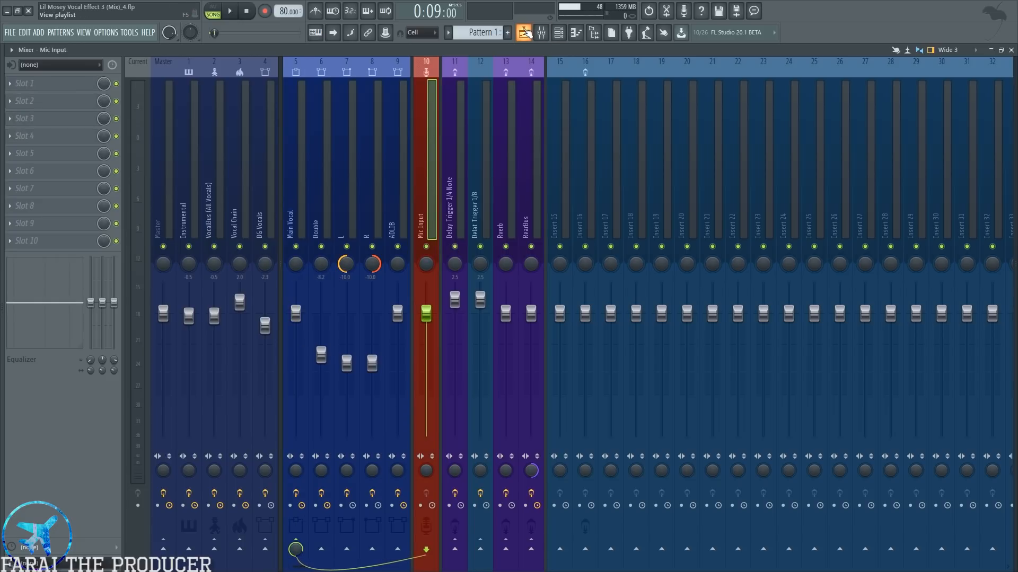
- Return to the playlist and highlight the clips on the Main Vocal, Left and Right tracks in turn
{"action": "left_click", "coordinate": [525, 33]}
{"action": "scroll", "coordinate": [403, 191], "scroll_direction": "down", "scroll_amount": 1}
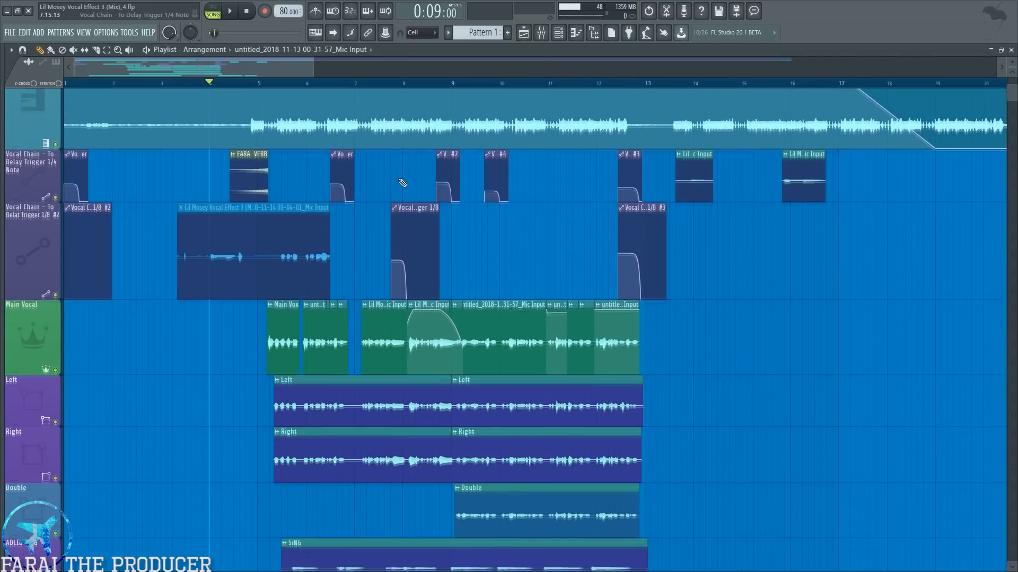
{"action": "scroll", "coordinate": [237, 366], "scroll_direction": "down", "scroll_amount": 2}
{"action": "left_click", "coordinate": [44, 235]}
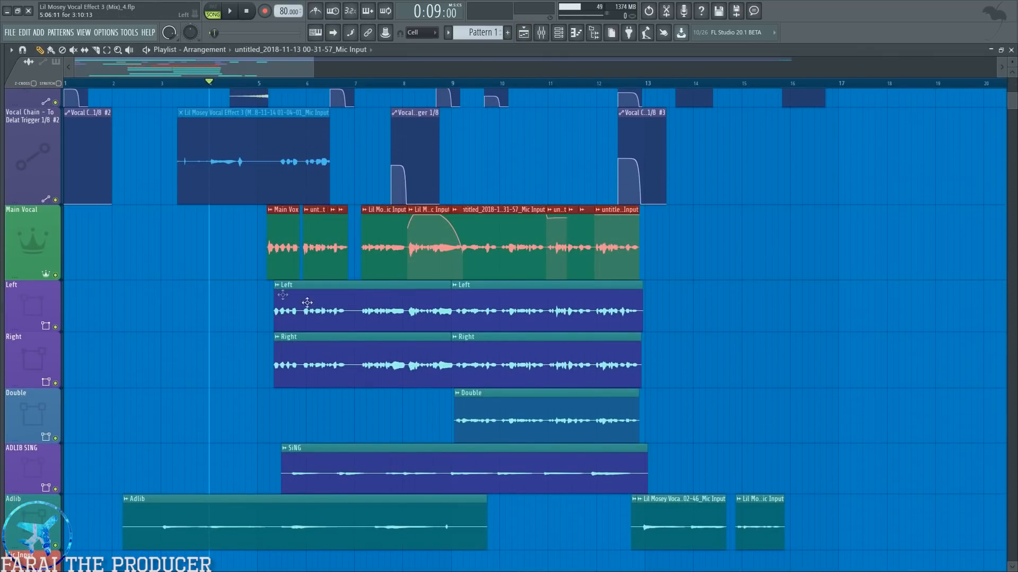
{"action": "left_click", "coordinate": [33, 305]}
{"action": "left_click", "coordinate": [34, 359]}
{"action": "scroll", "coordinate": [128, 360], "scroll_direction": "down", "scroll_amount": 1}
{"action": "left_click_drag", "start_coordinate": [30, 280], "coordinate": [27, 320]}
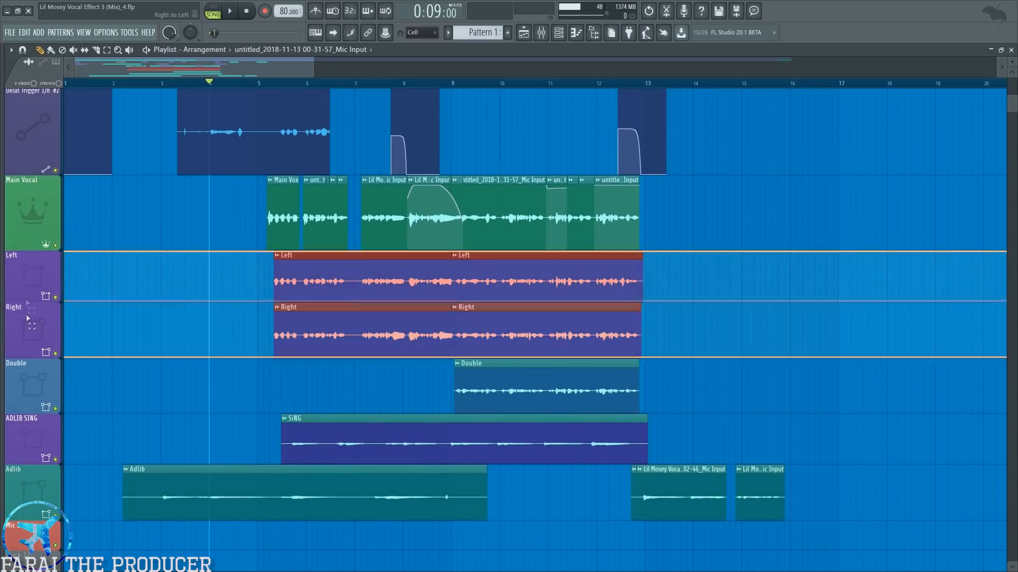
{"action": "left_click", "coordinate": [162, 327]}
- Highlight the clips on the Double and ADLIB SING tracks, and add the long Adlib clip to the selection
{"action": "left_click", "coordinate": [39, 391]}
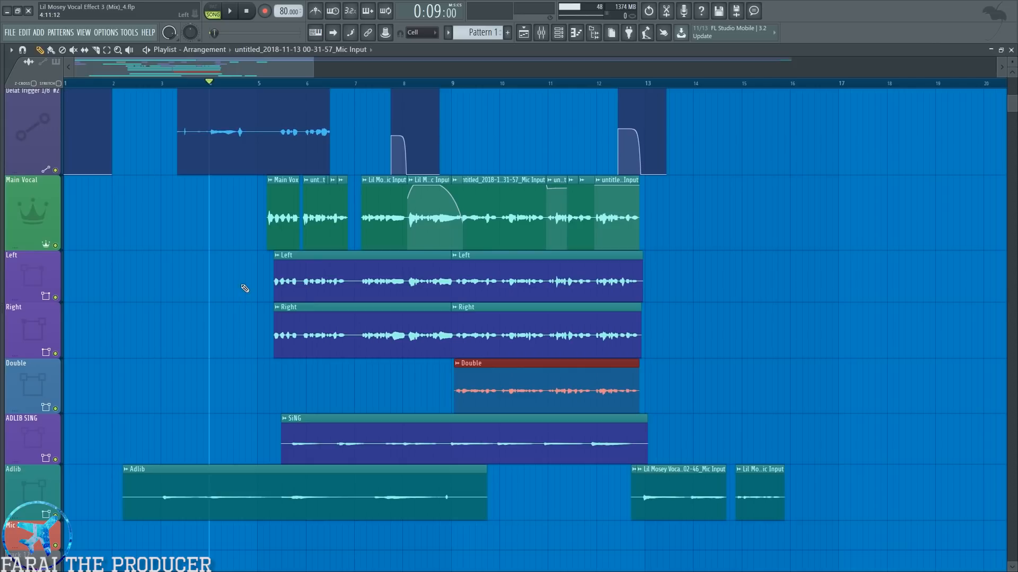
{"action": "double_click", "coordinate": [27, 447]}
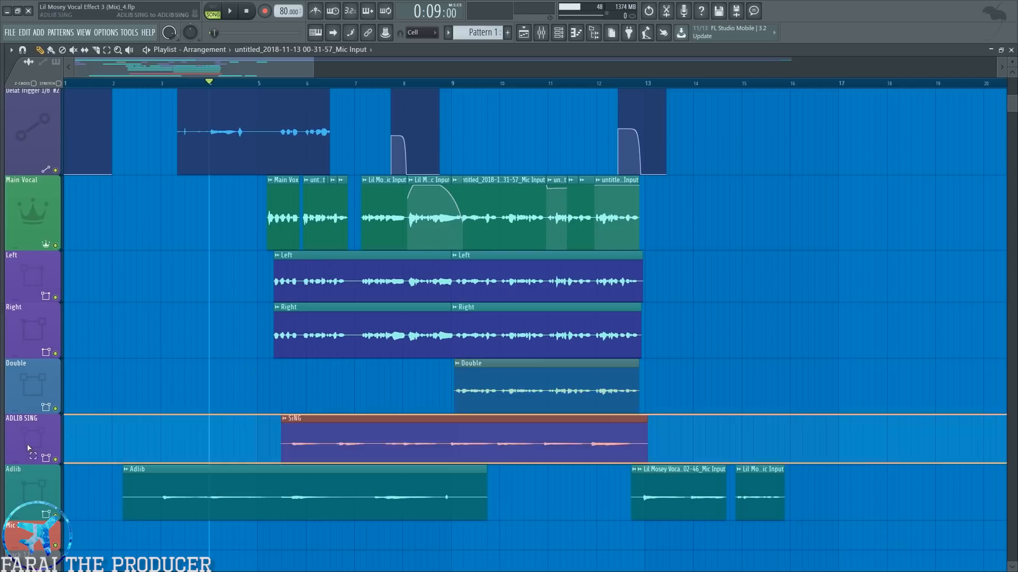
{"action": "scroll", "coordinate": [175, 439], "scroll_direction": "down", "scroll_amount": 2}
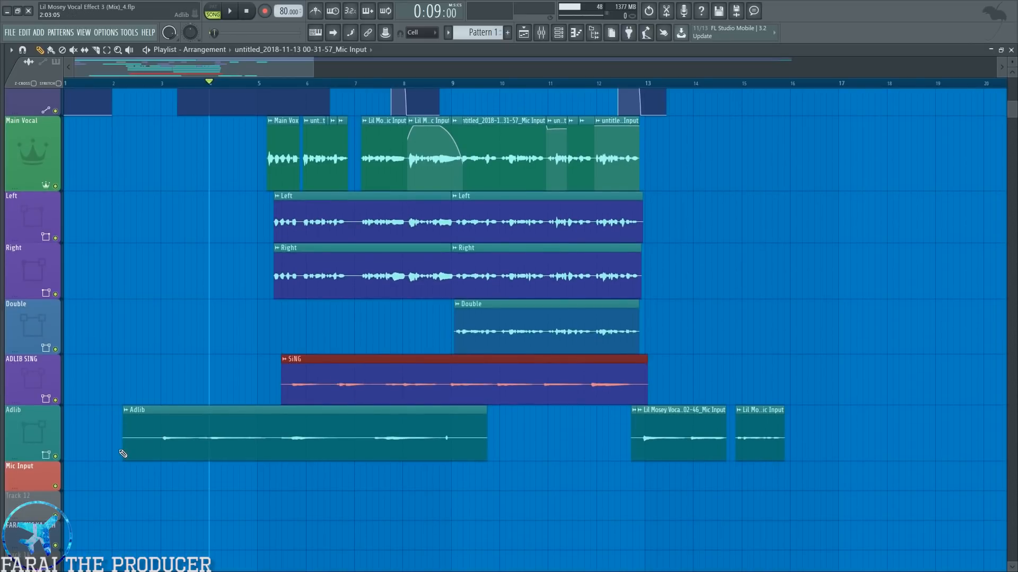
{"action": "left_click", "coordinate": [334, 424], "text": "ctrl+shift"}
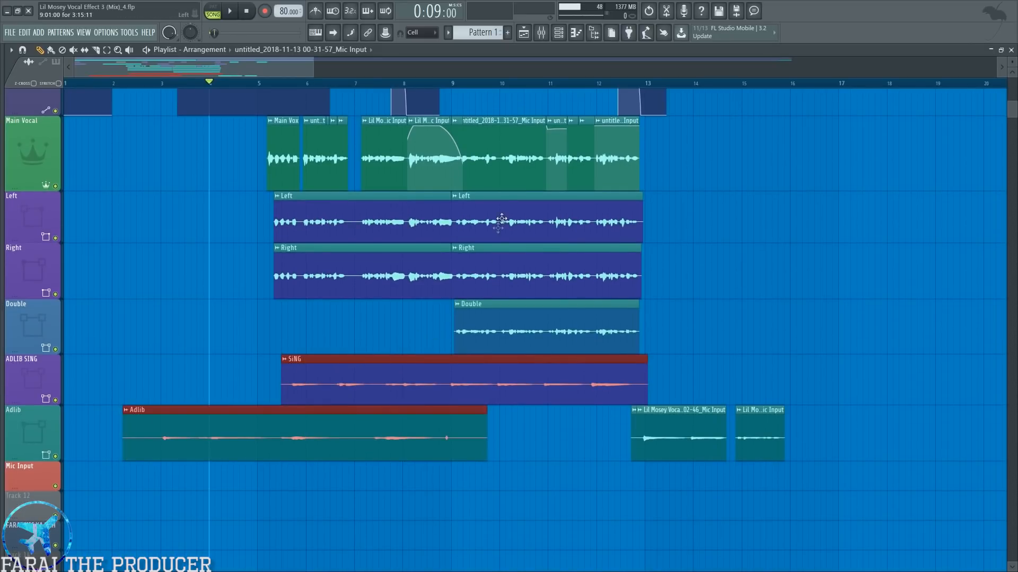
- Check the mixer routing in the channel settings of the SiNG and Adlib clips, and close the settings
{"action": "double_click", "coordinate": [389, 376]}
{"action": "double_click", "coordinate": [352, 419]}
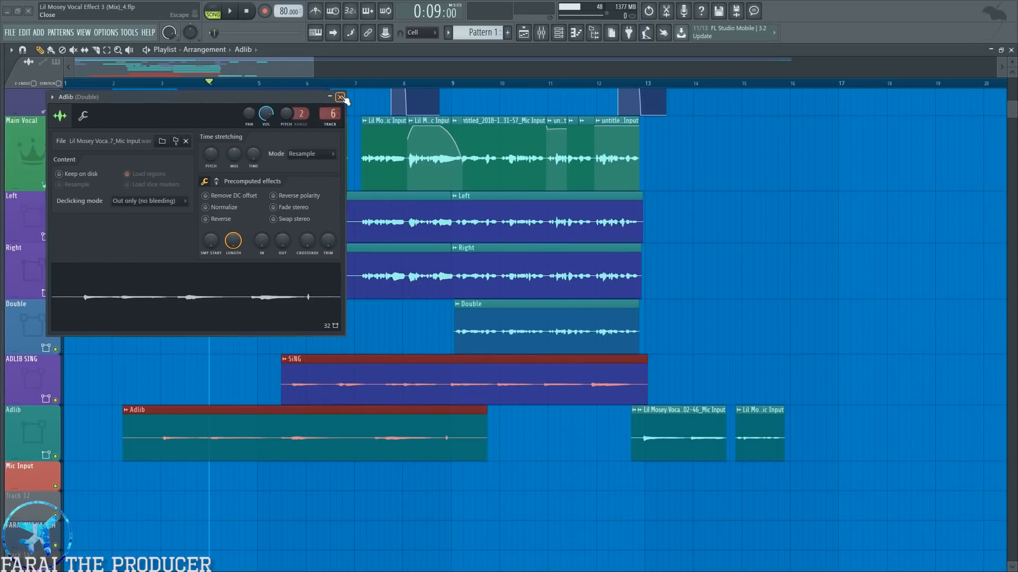
{"action": "left_click", "coordinate": [340, 97]}
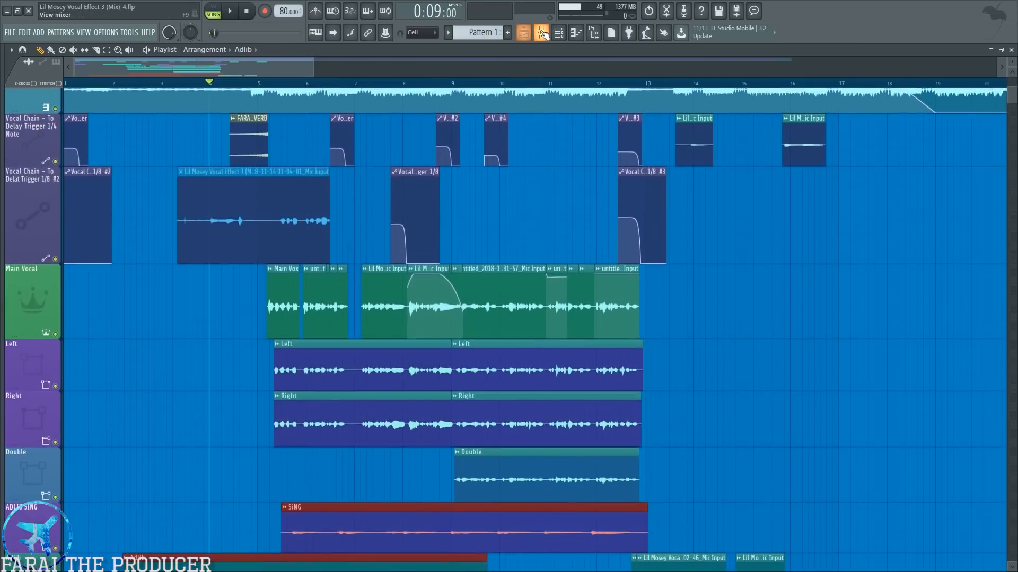
- Open Auto-Tune 8.1 on the Main Vocal mixer track and move its window clear of the vocal tracks
{"action": "left_click", "coordinate": [541, 32]}
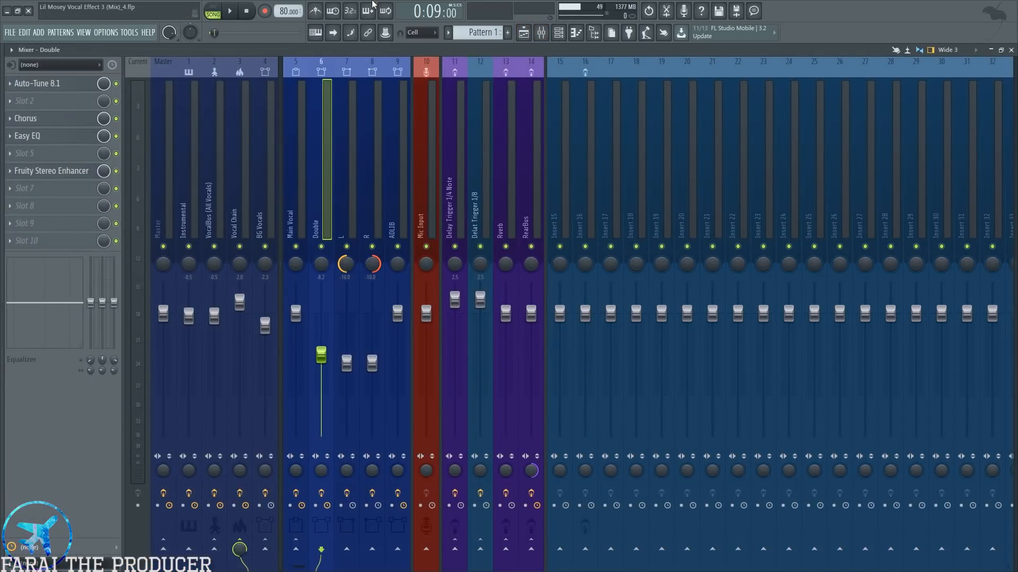
{"action": "left_click", "coordinate": [305, 166]}
{"action": "left_click", "coordinate": [35, 84]}
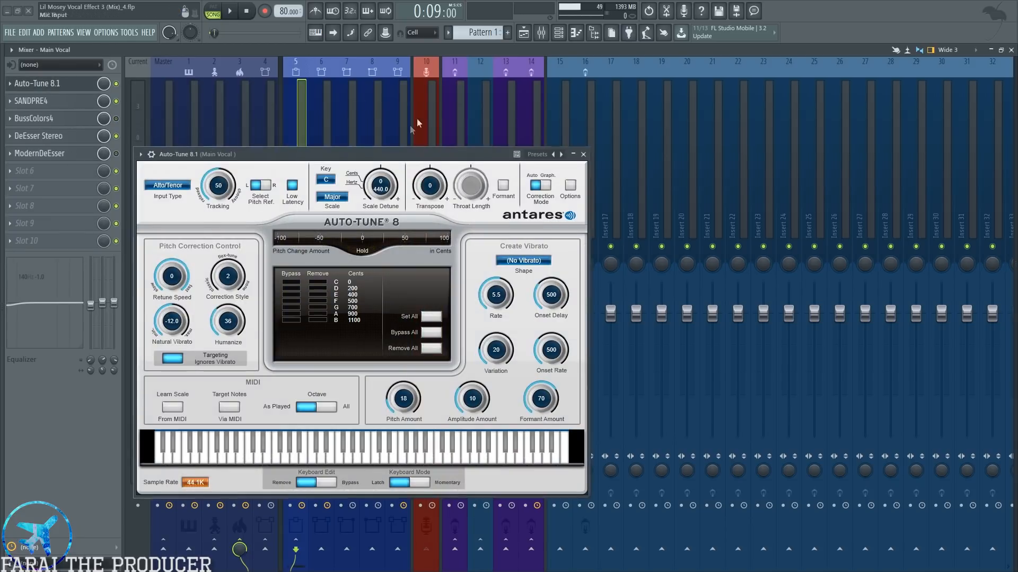
{"action": "left_click_drag", "start_coordinate": [415, 158], "coordinate": [728, 191]}
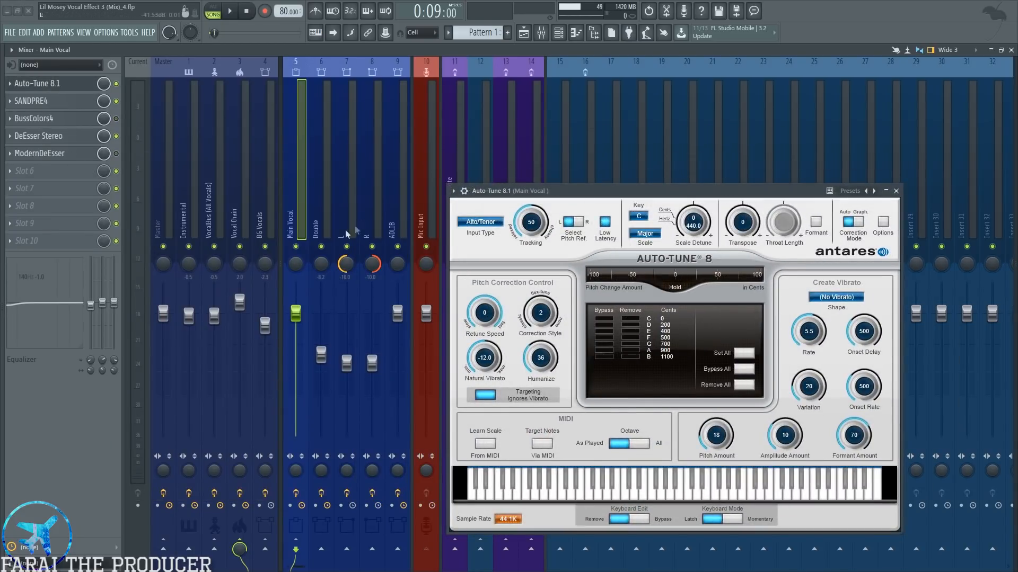
- Mute the Double, L, R and ADLIB mixer tracks
{"action": "left_click", "coordinate": [320, 247]}
{"action": "left_click", "coordinate": [347, 247]}
{"action": "left_click", "coordinate": [371, 246]}
{"action": "left_click", "coordinate": [397, 246]}
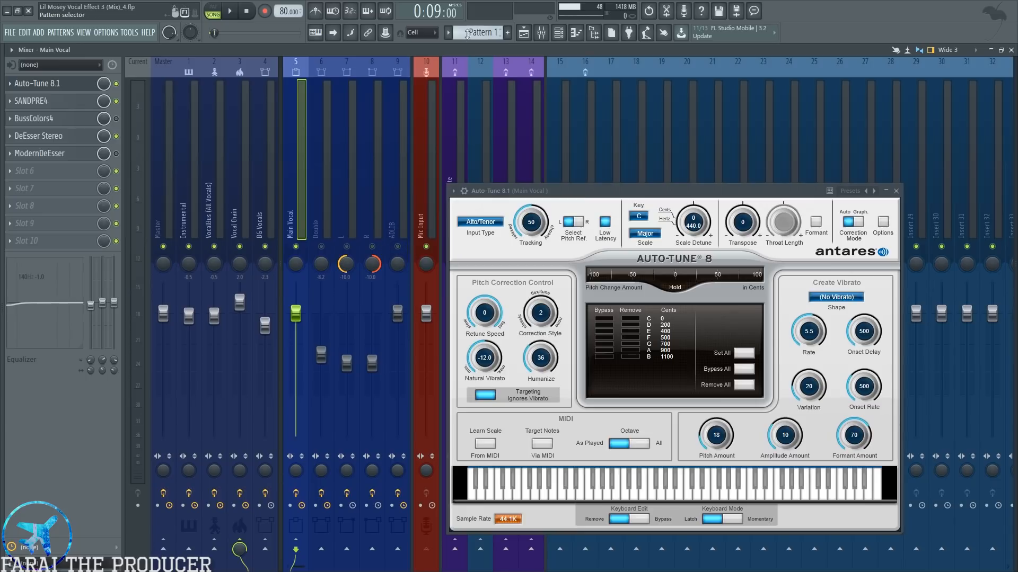
- Play the song from around bar 5 with the Main Vocal clips selected, watch the mixer levels, and stop playback
{"action": "left_click", "coordinate": [523, 33]}
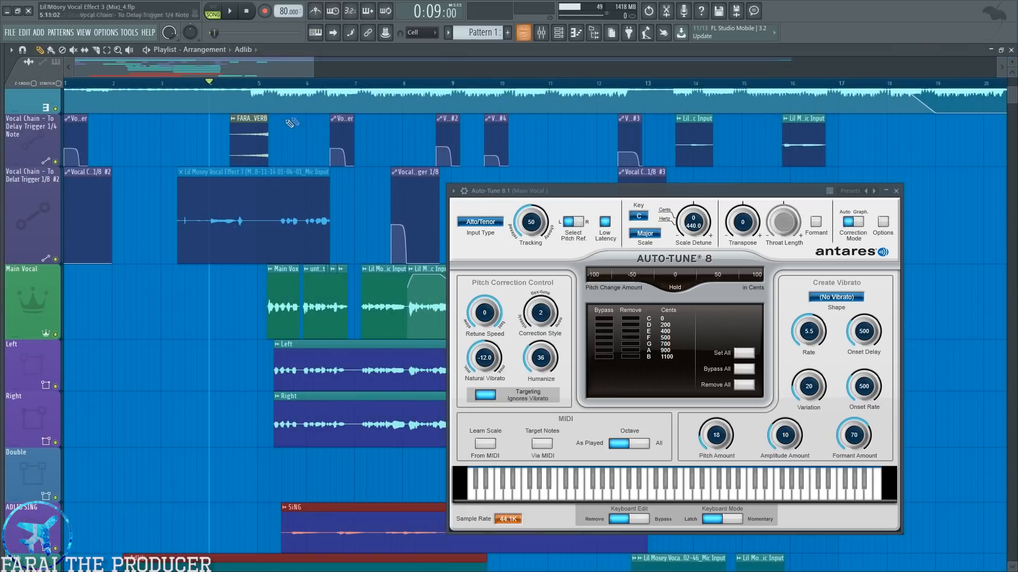
{"action": "left_click", "coordinate": [266, 86]}
{"action": "double_click", "coordinate": [33, 296]}
{"action": "key", "text": "space"}
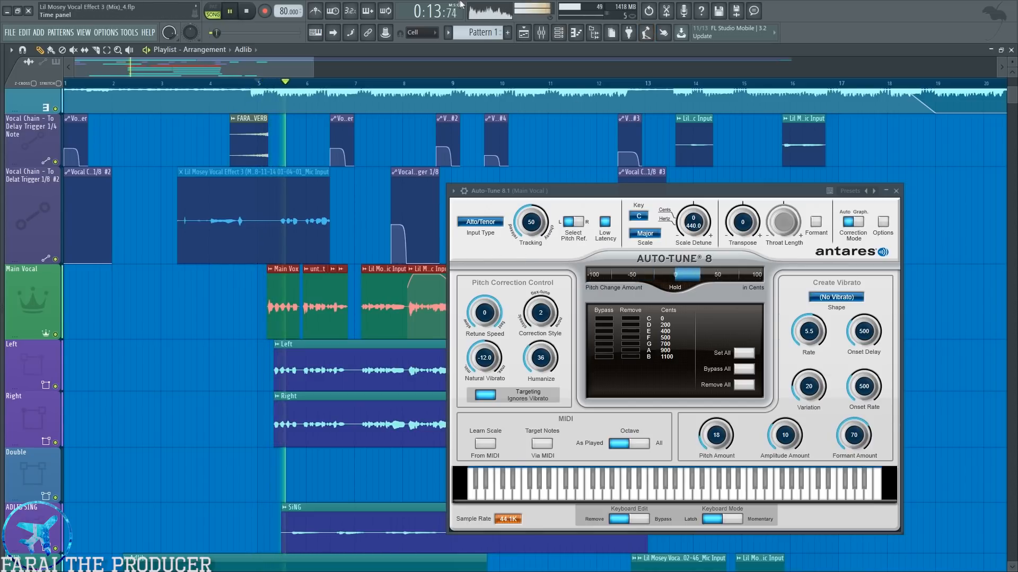
{"action": "left_click", "coordinate": [541, 32]}
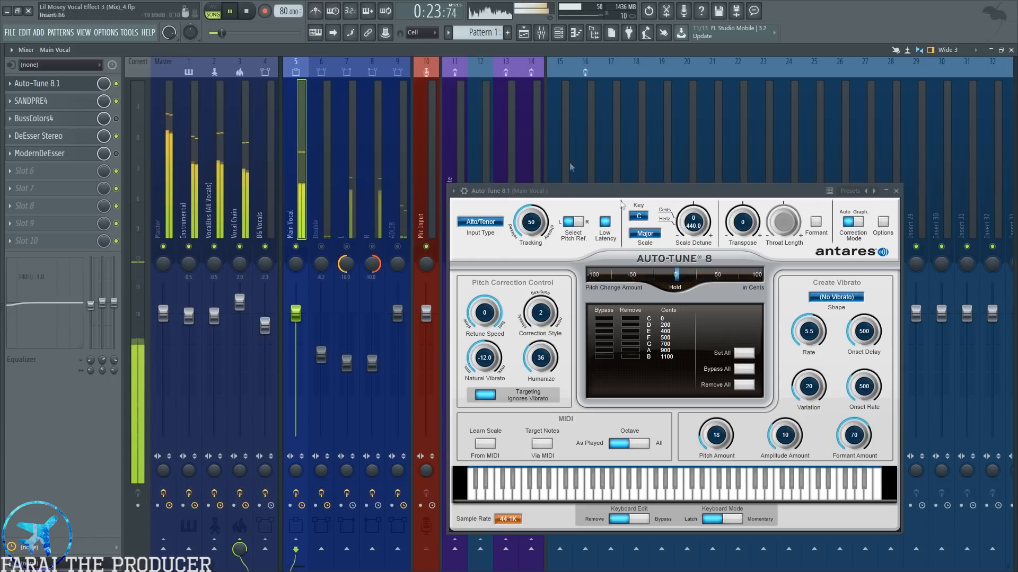
{"action": "key", "text": "space"}
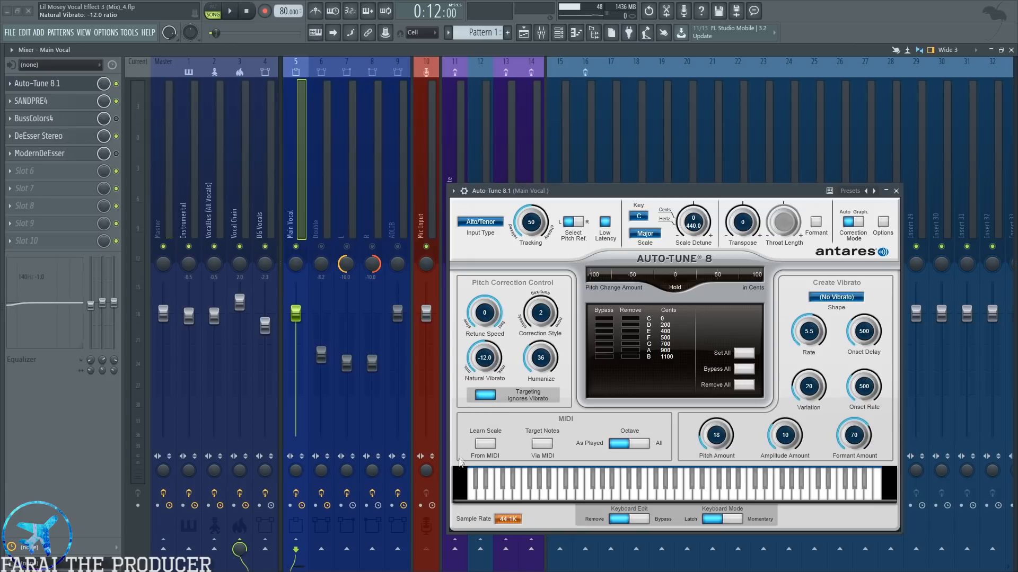
- Try adjusting Humanize in the Main Vocal's Auto-Tune 8.1, undo the adjustment, and close the plugin
{"action": "left_click", "coordinate": [479, 395]}
{"action": "left_click_drag", "start_coordinate": [561, 192], "coordinate": [483, 188]}
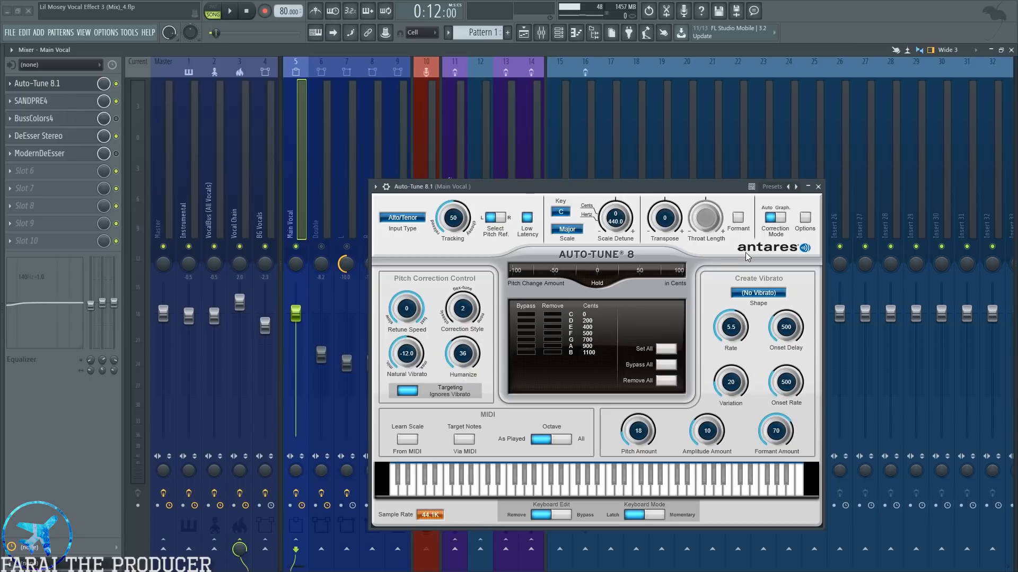
{"action": "left_click_drag", "start_coordinate": [470, 352], "coordinate": [467, 335]}
{"action": "key", "text": "ctrl+z"}
{"action": "left_click", "coordinate": [817, 187]}
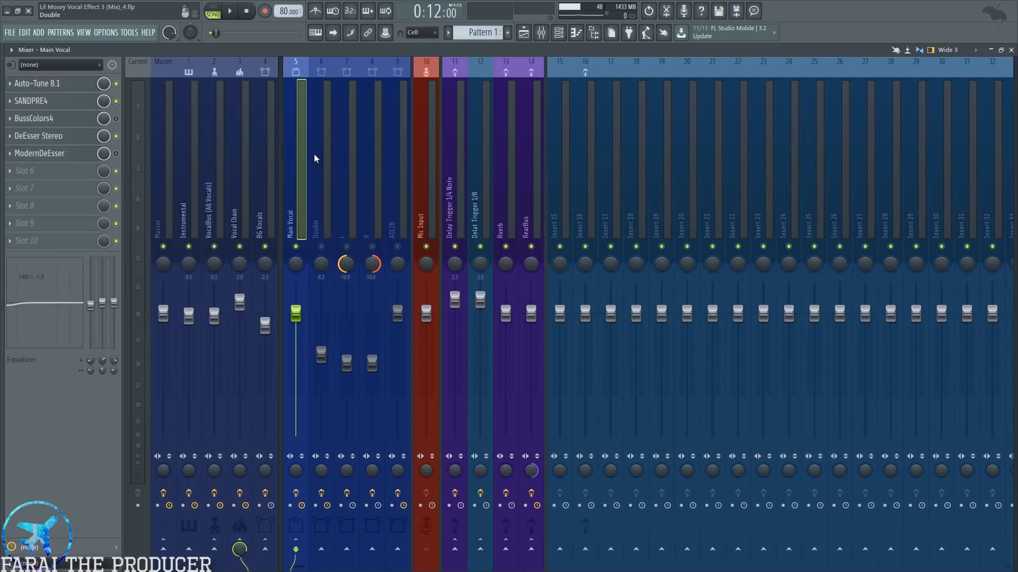
- Open SANDPRE4 and BussColors4 on the Main Vocal track and arrange their windows so both can be seen
{"action": "left_click", "coordinate": [32, 101]}
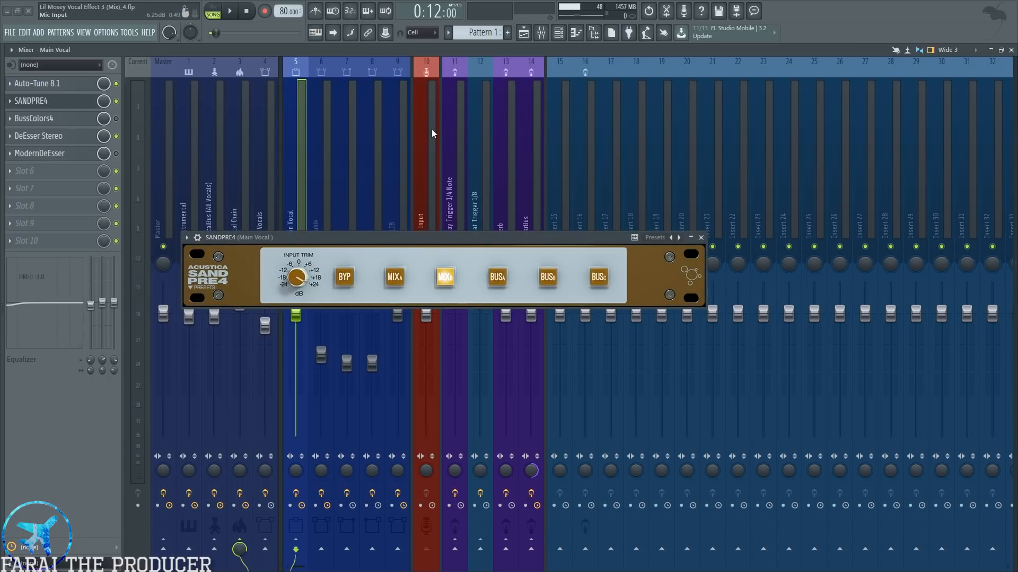
{"action": "left_click", "coordinate": [31, 118]}
{"action": "left_click_drag", "start_coordinate": [390, 160], "coordinate": [427, 173]}
{"action": "left_click_drag", "start_coordinate": [408, 236], "coordinate": [420, 244]}
{"action": "left_click_drag", "start_coordinate": [410, 172], "coordinate": [431, 173]}
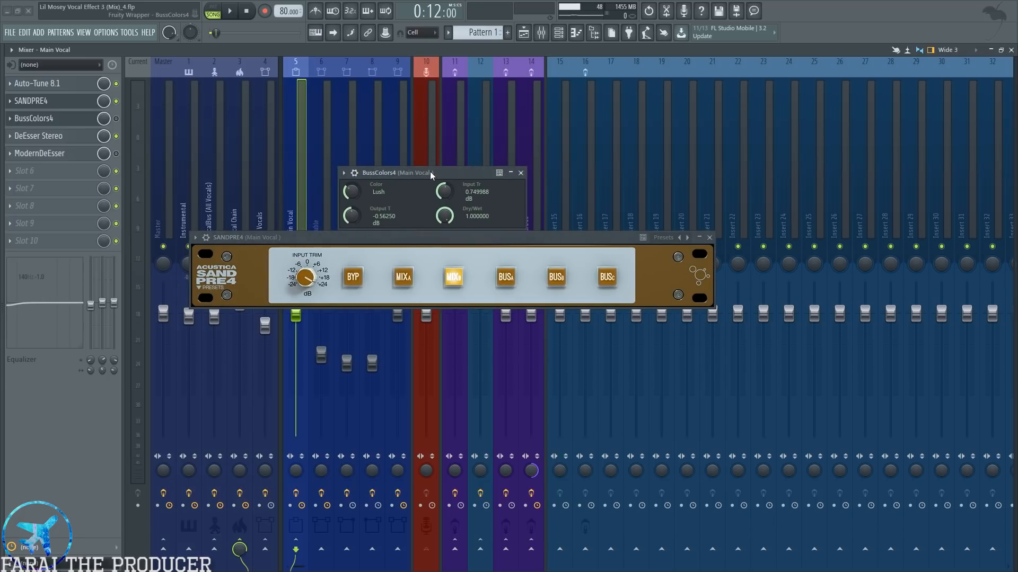
- Try the Vibe color in BussColors4 and undo the change
{"action": "left_click", "coordinate": [354, 173]}
{"action": "left_click", "coordinate": [351, 189]}
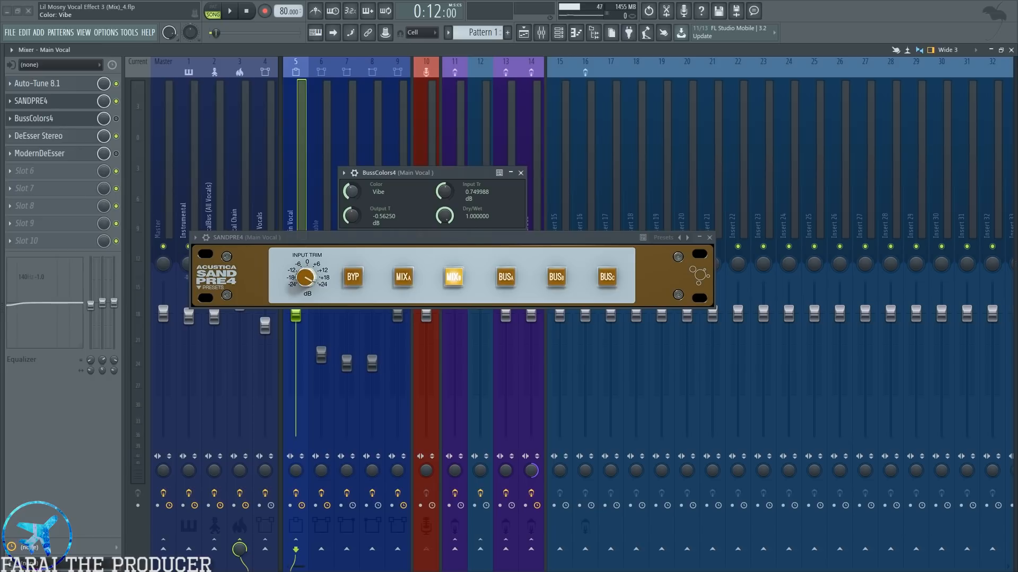
{"action": "key", "text": "ctrl+z"}
- Bypass SANDPRE4, enable BussColors4 on the Main Vocal track, and play the song to audition the change
{"action": "left_click", "coordinate": [116, 102]}
{"action": "left_click", "coordinate": [117, 118]}
{"action": "key", "text": "space"}
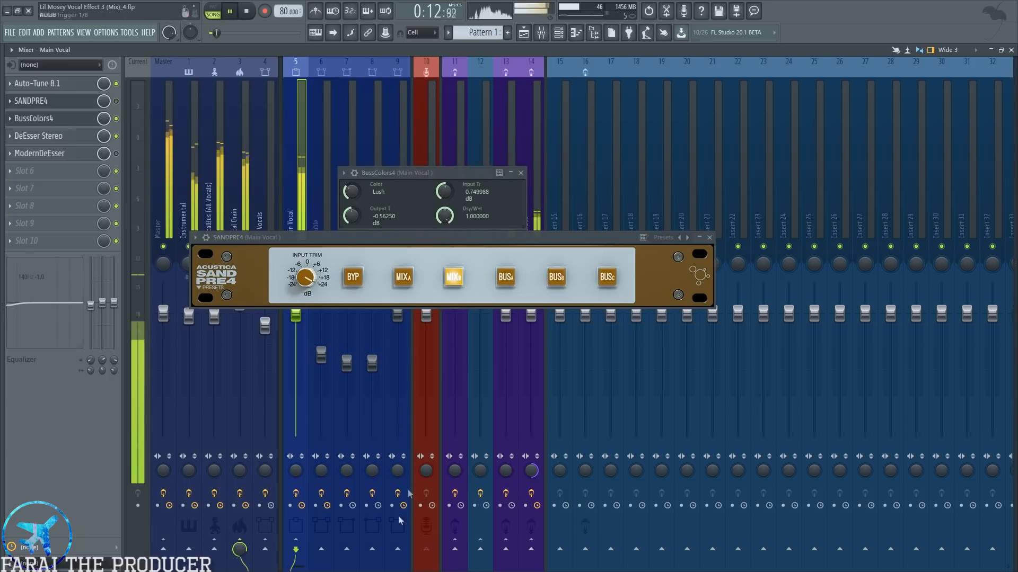
{"action": "left_click_drag", "start_coordinate": [352, 191], "coordinate": [352, 190]}
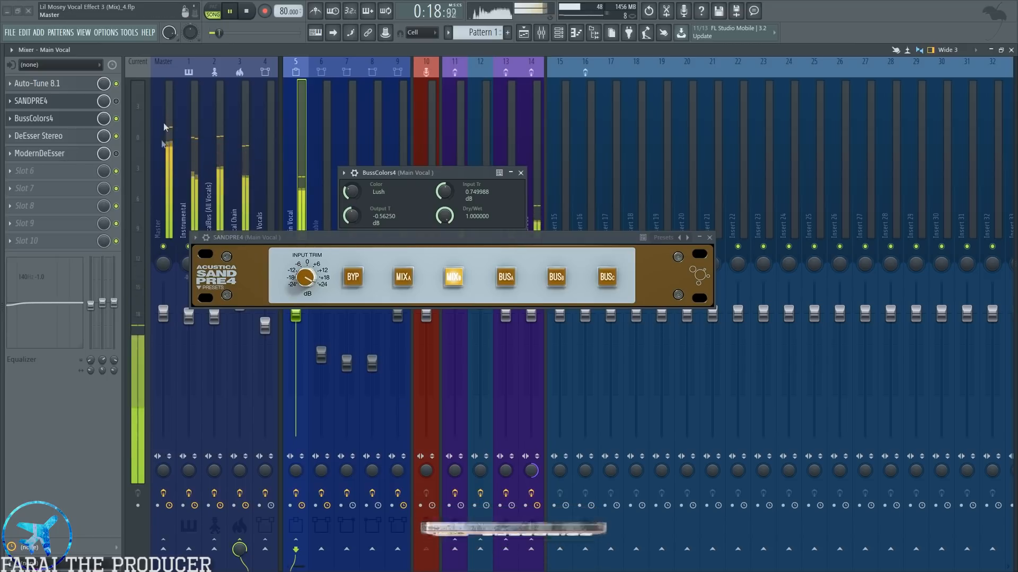
{"action": "key", "text": "space"}
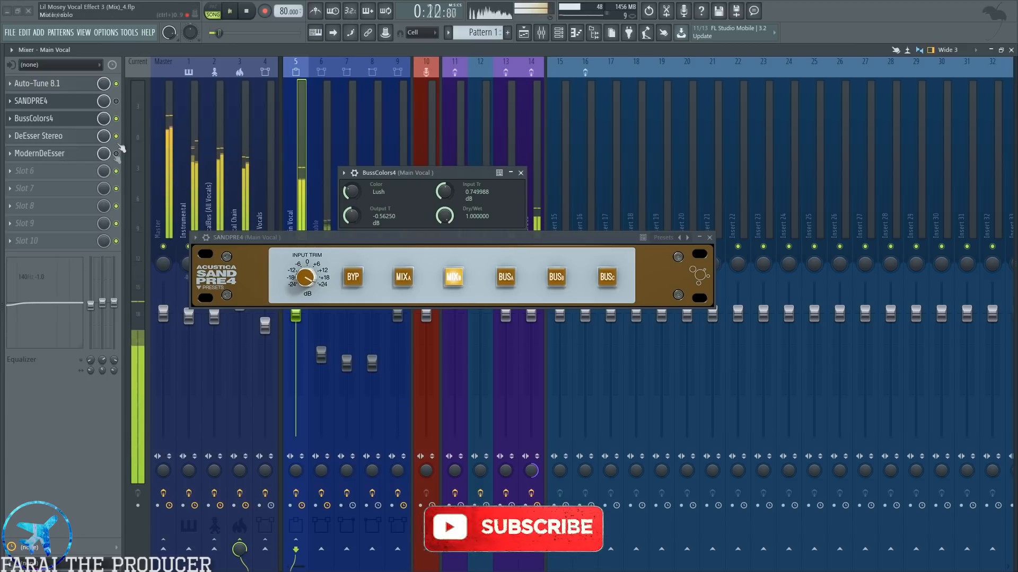
- Disable BussColors4, re-enable SANDPRE4, and play the song again to compare the sound
{"action": "left_click", "coordinate": [117, 119]}
{"action": "left_click", "coordinate": [116, 101]}
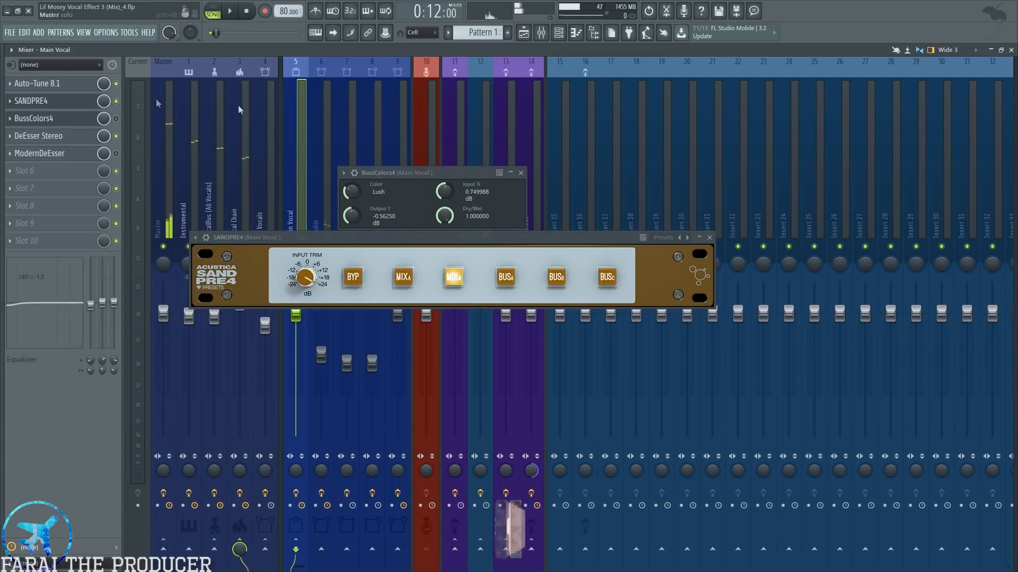
{"action": "left_click", "coordinate": [229, 10]}
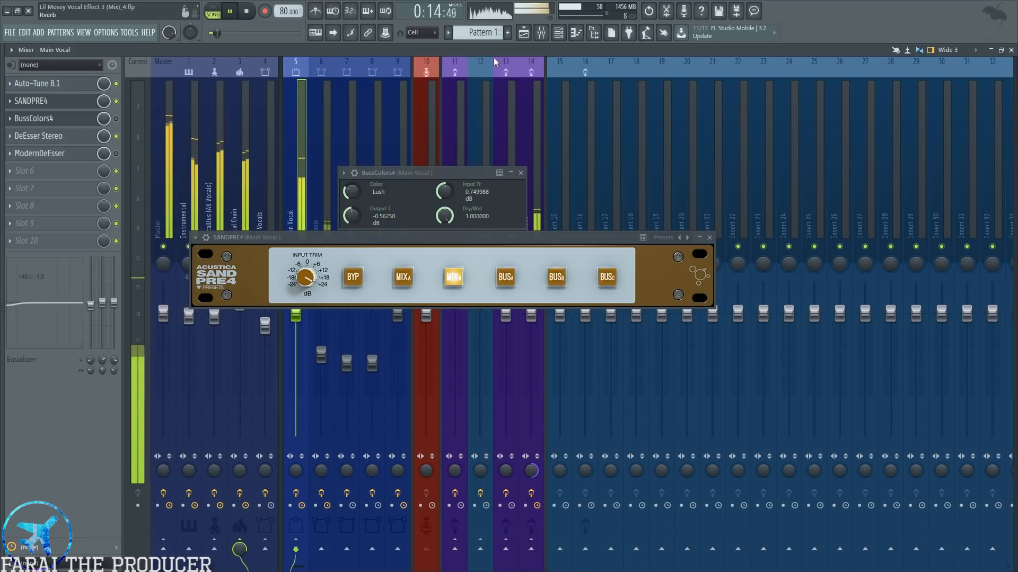
{"action": "key", "text": "space"}
- Set the BussColors4 output trim to -0.58594 dB, shift its window slightly, and close SANDPRE4
{"action": "left_click_drag", "start_coordinate": [353, 216], "coordinate": [354, 218]}
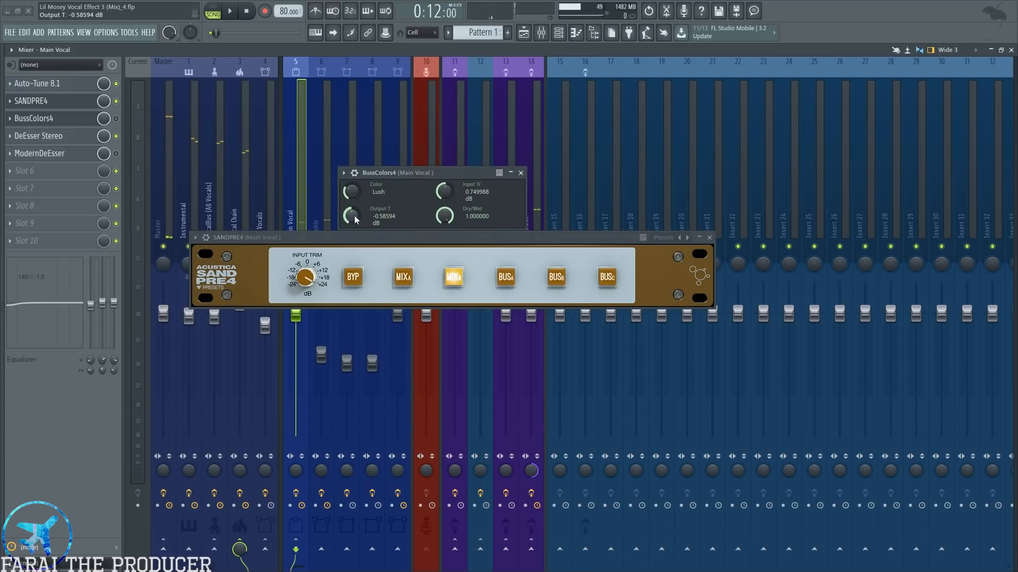
{"action": "left_click_drag", "start_coordinate": [401, 173], "coordinate": [399, 175]}
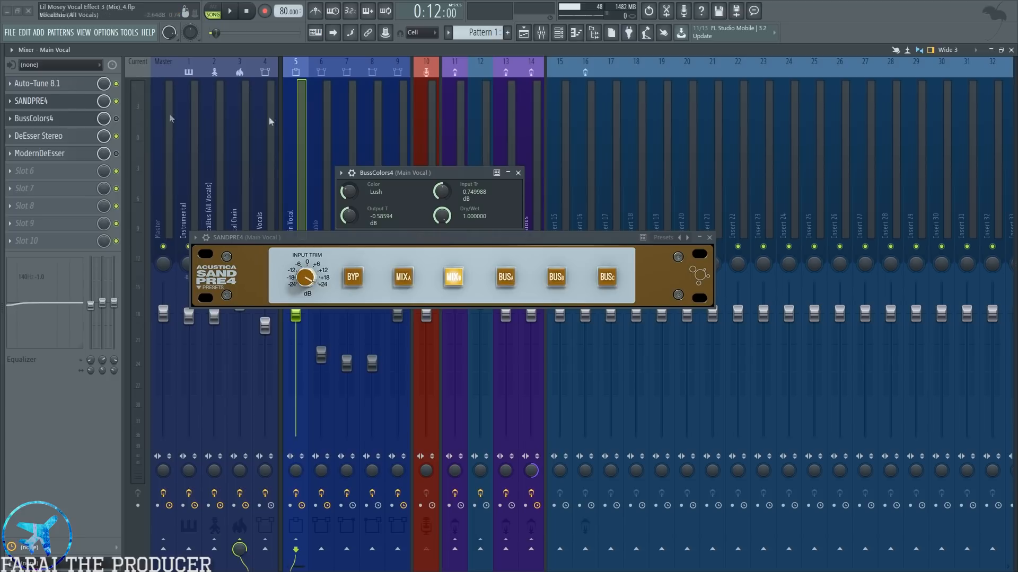
{"action": "left_click", "coordinate": [711, 238]}
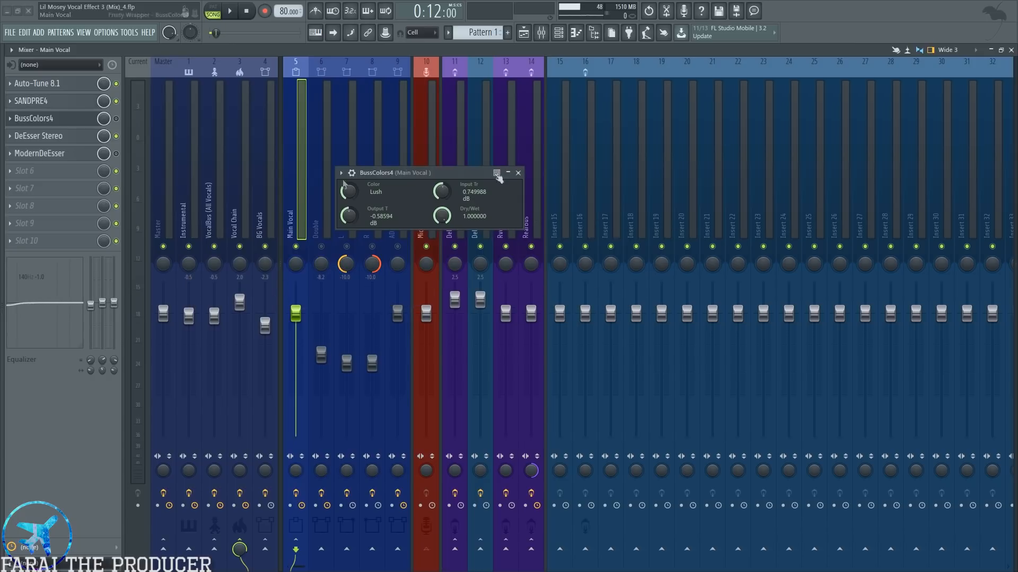
- Close BussColors4, open DeEsser Stereo on the Main Vocal track, reposition its window, and briefly play the song through it
{"action": "left_click", "coordinate": [518, 173]}
{"action": "left_click", "coordinate": [39, 136]}
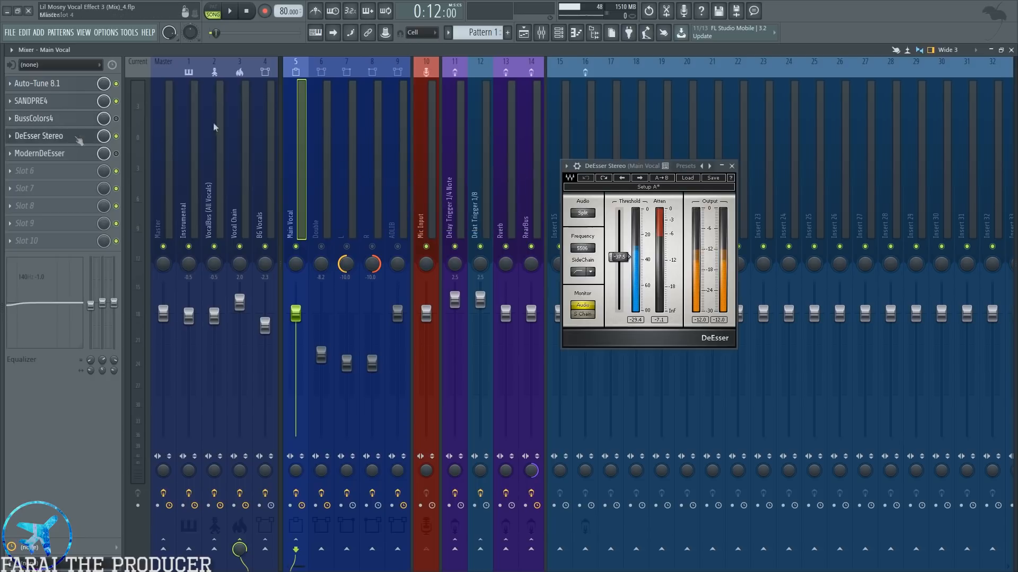
{"action": "left_click_drag", "start_coordinate": [646, 169], "coordinate": [517, 170]}
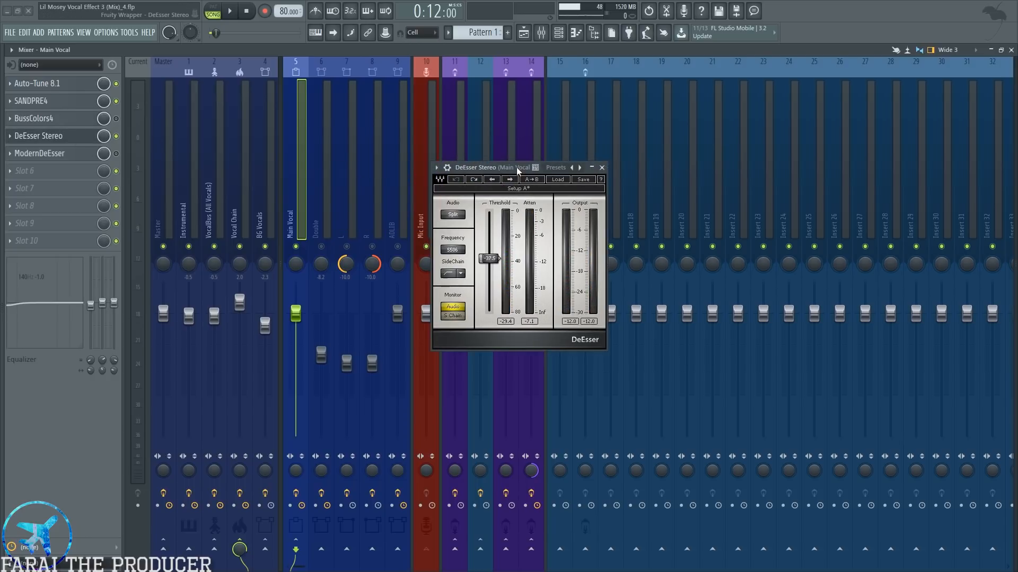
{"action": "key", "text": "space"}
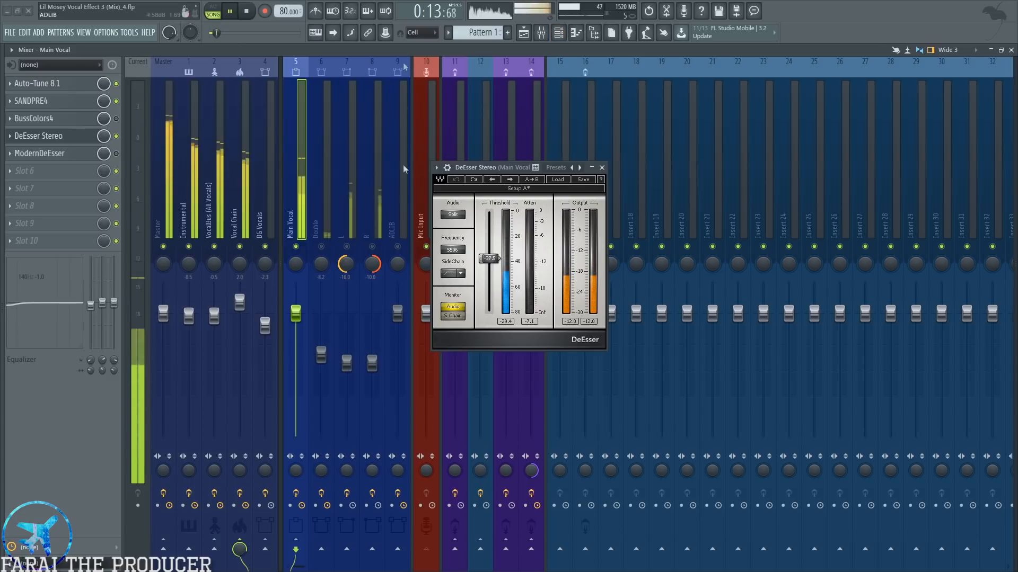
{"action": "key", "text": "space"}
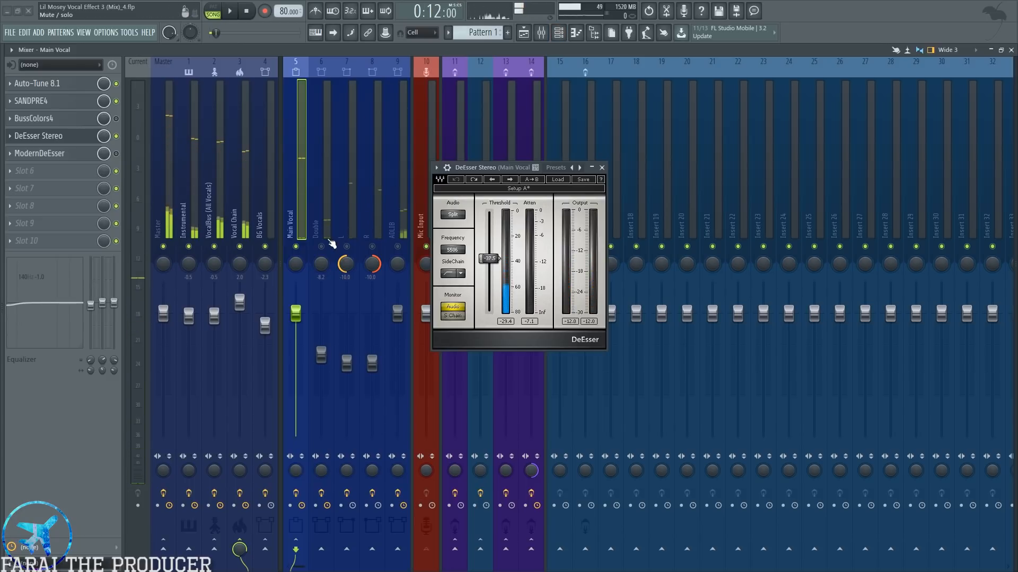
- Unmute the Double, L, R and ADLIB tracks, play the song, and reset the DeEsser attenuation peak reading
{"action": "left_click_drag", "start_coordinate": [332, 245], "coordinate": [403, 248]}
{"action": "key", "text": "space"}
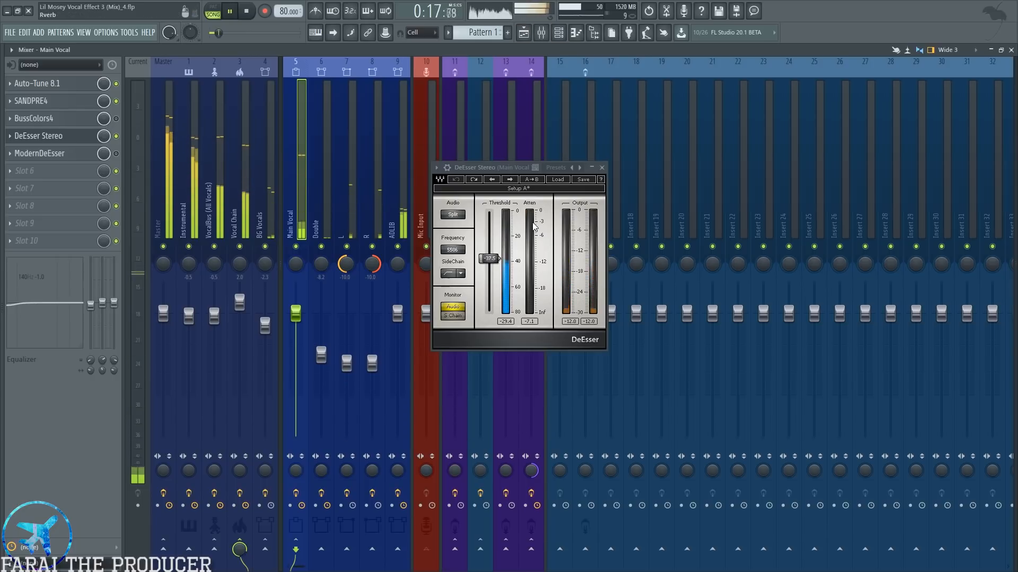
{"action": "key", "text": "space"}
{"action": "left_click", "coordinate": [532, 323]}
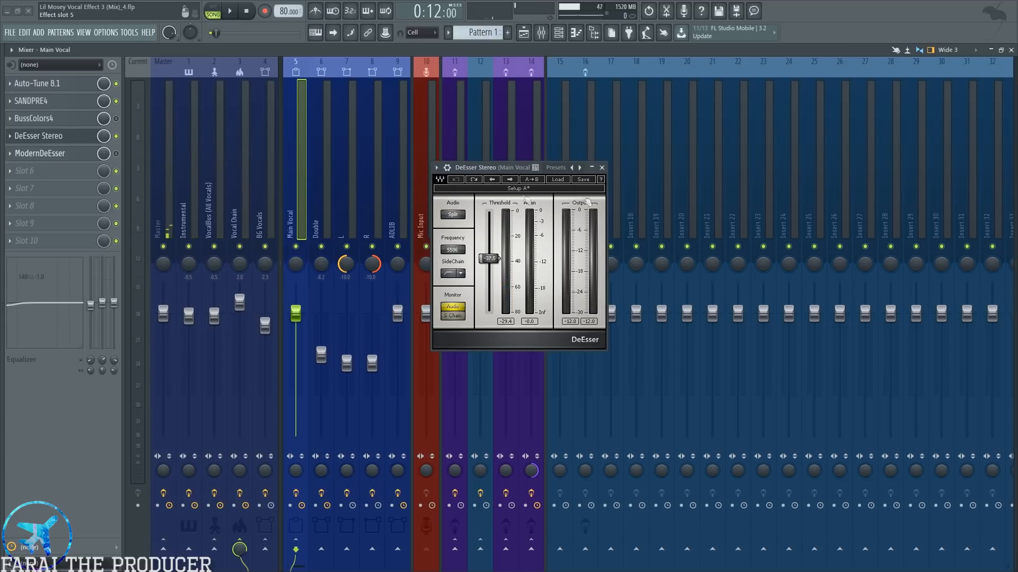
- Open ModernDeEsser on the Main Vocal track and place it above the DeEsser Stereo window to view both
{"action": "left_click", "coordinate": [40, 154]}
{"action": "left_click_drag", "start_coordinate": [262, 96], "coordinate": [536, 112]}
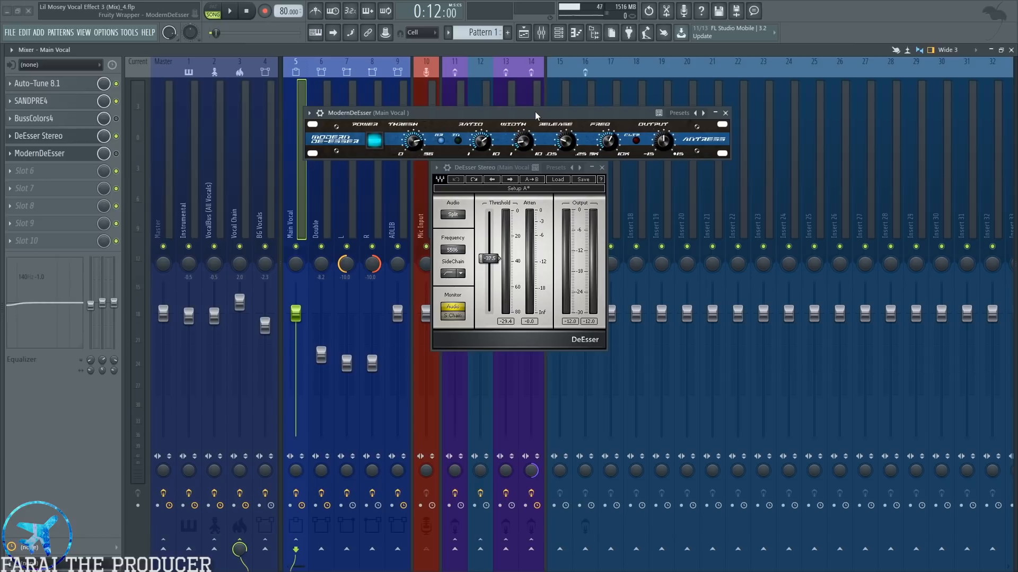
{"action": "left_click", "coordinate": [513, 170]}
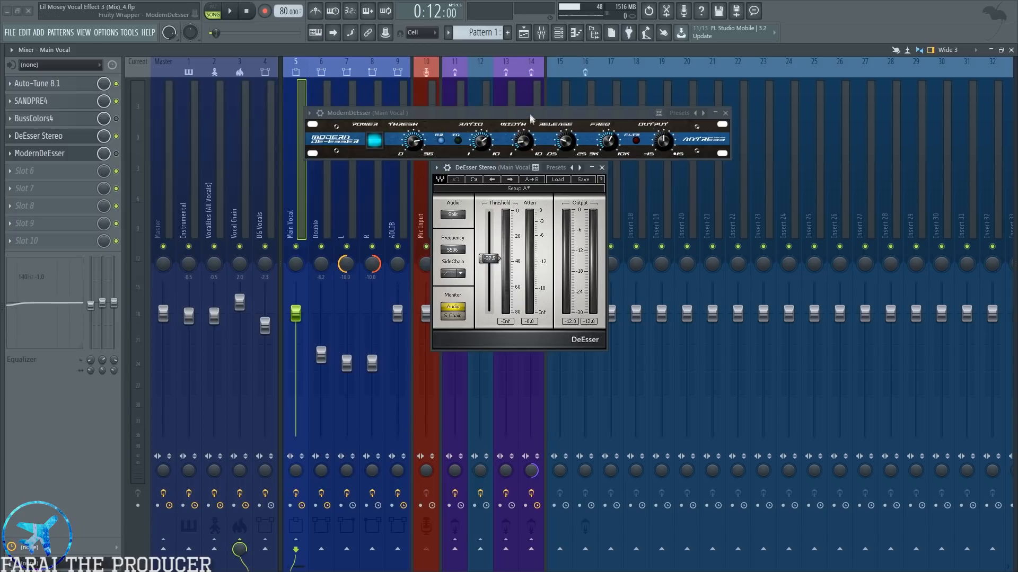
{"action": "left_click_drag", "start_coordinate": [533, 114], "coordinate": [551, 113]}
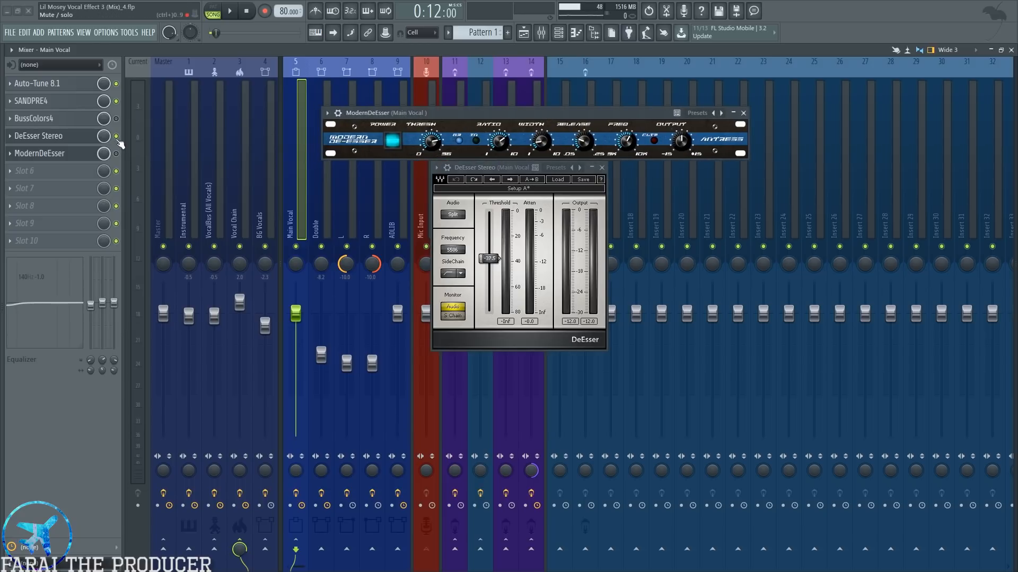
- Load the Vocal preset in ModernDeEsser and close both de-esser windows
{"action": "left_click", "coordinate": [327, 113]}
{"action": "mouse_move", "coordinate": [345, 146]}
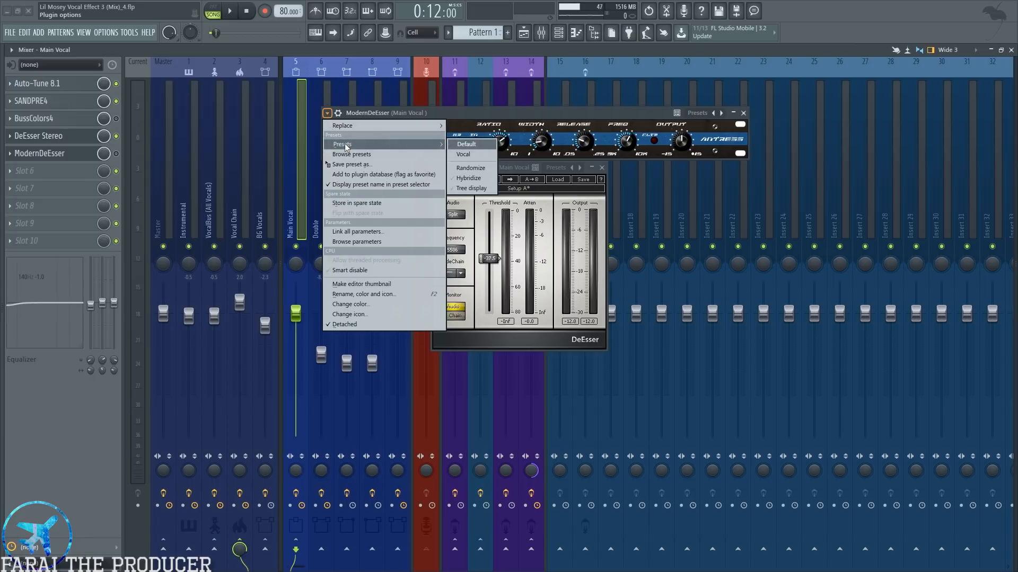
{"action": "left_click", "coordinate": [462, 154]}
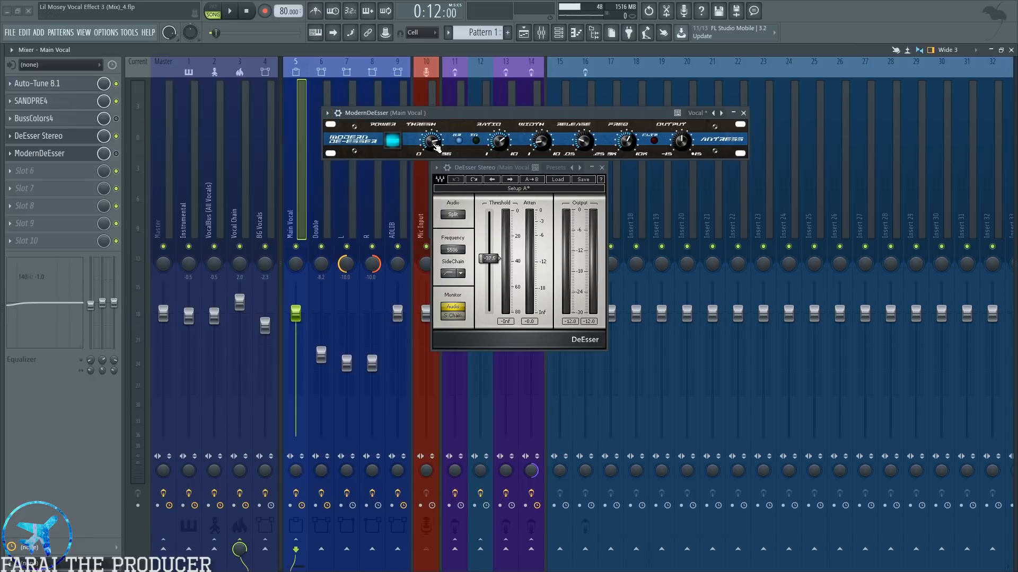
{"action": "left_click", "coordinate": [743, 112]}
{"action": "left_click", "coordinate": [602, 168]}
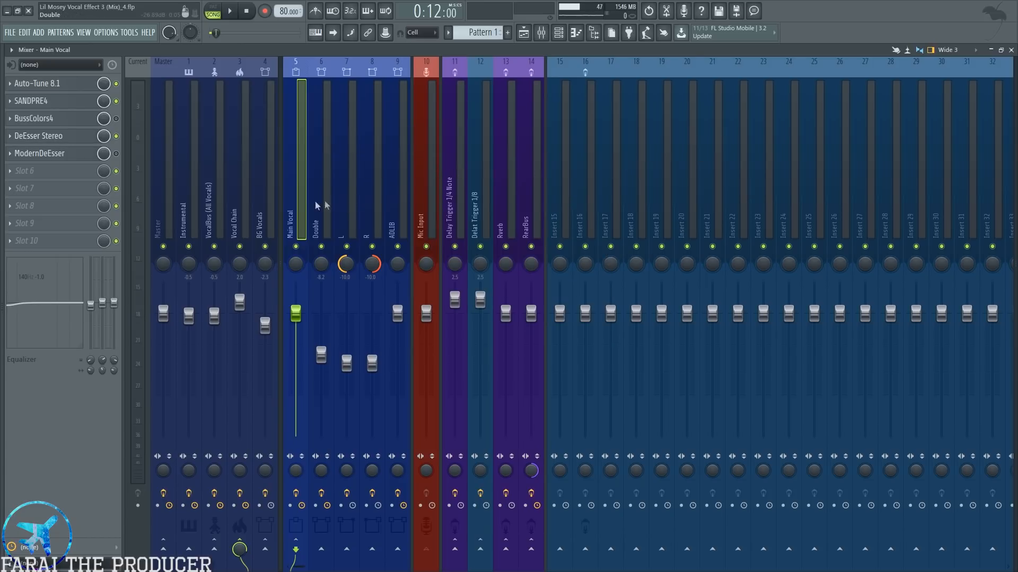
- Solo the Main Vocal track to trace its routing through Vocal Chain and VocalBus (All Vocals), and release the solo
{"action": "left_click", "coordinate": [418, 205]}
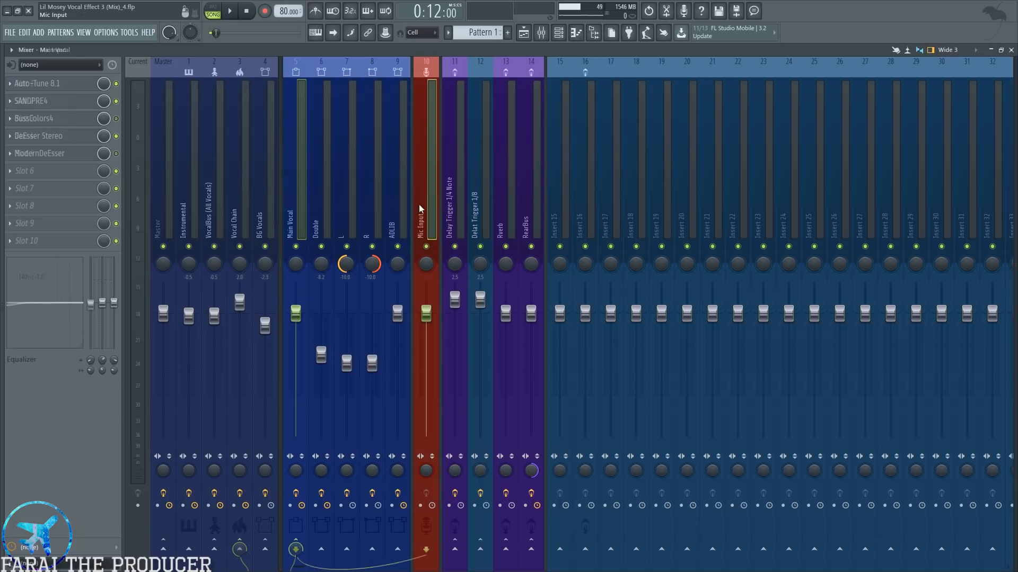
{"action": "left_click", "coordinate": [302, 209]}
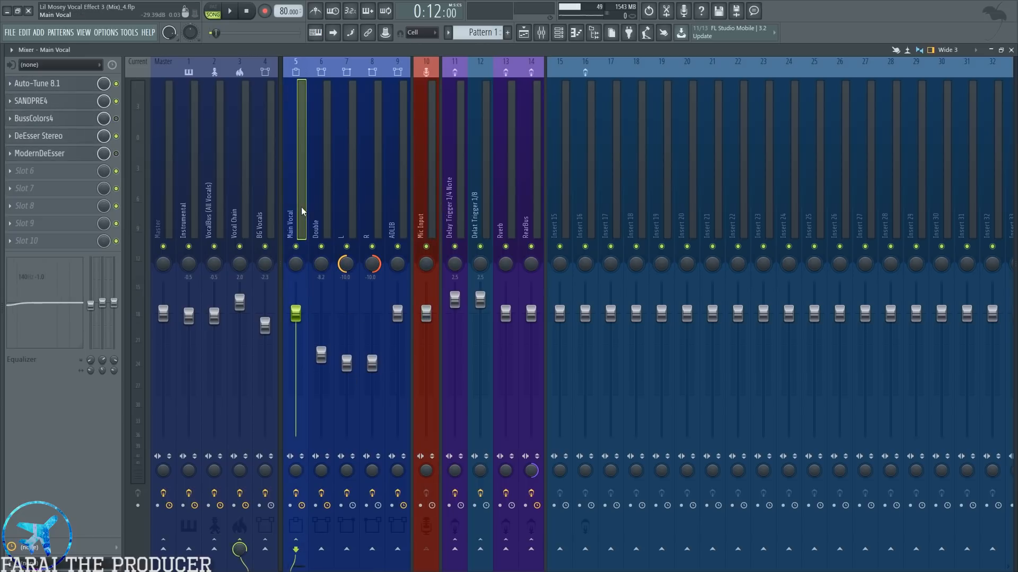
{"action": "right_click", "coordinate": [301, 246]}
{"action": "left_click", "coordinate": [240, 228]}
{"action": "left_click", "coordinate": [297, 230]}
{"action": "right_click", "coordinate": [296, 247]}
{"action": "left_click", "coordinate": [243, 218]}
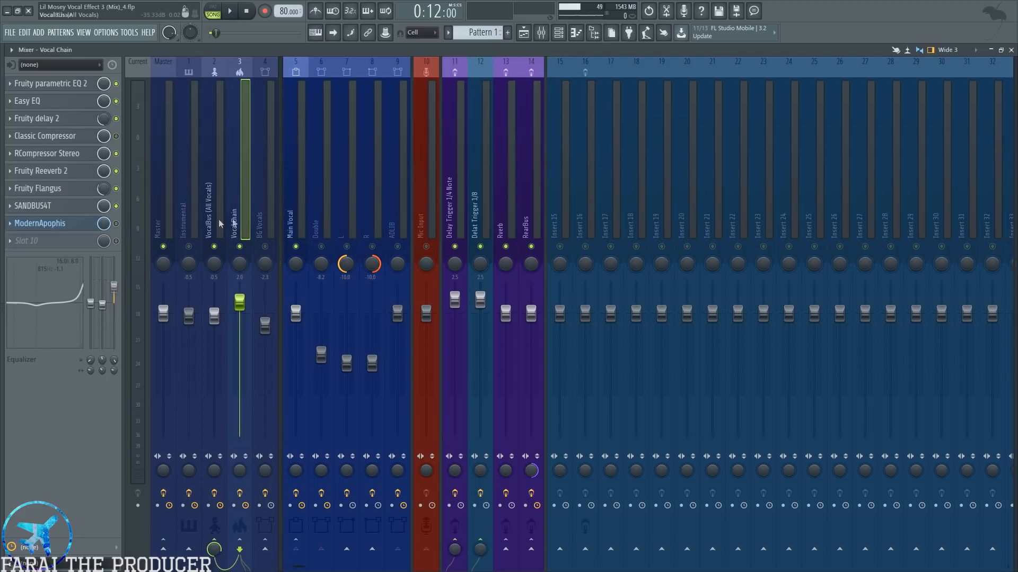
{"action": "left_click", "coordinate": [218, 218], "text": "ctrl"}
{"action": "right_click", "coordinate": [295, 247]}
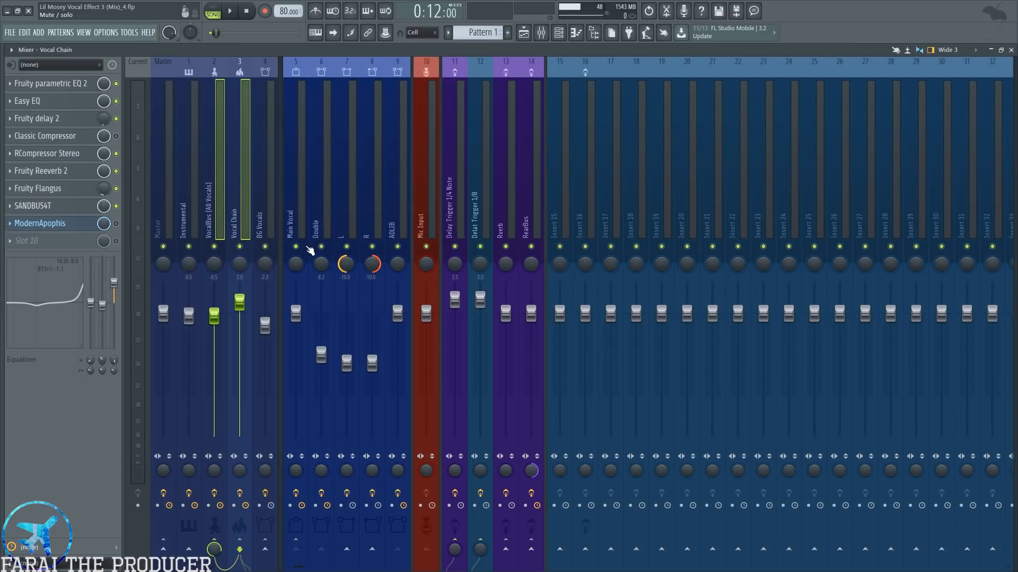
- Examine the routing and effects of the Main Vocal, Vocal Chain, VocalBus, Double, L, ADLIB and BG Vocals tracks
{"action": "left_click", "coordinate": [292, 220]}
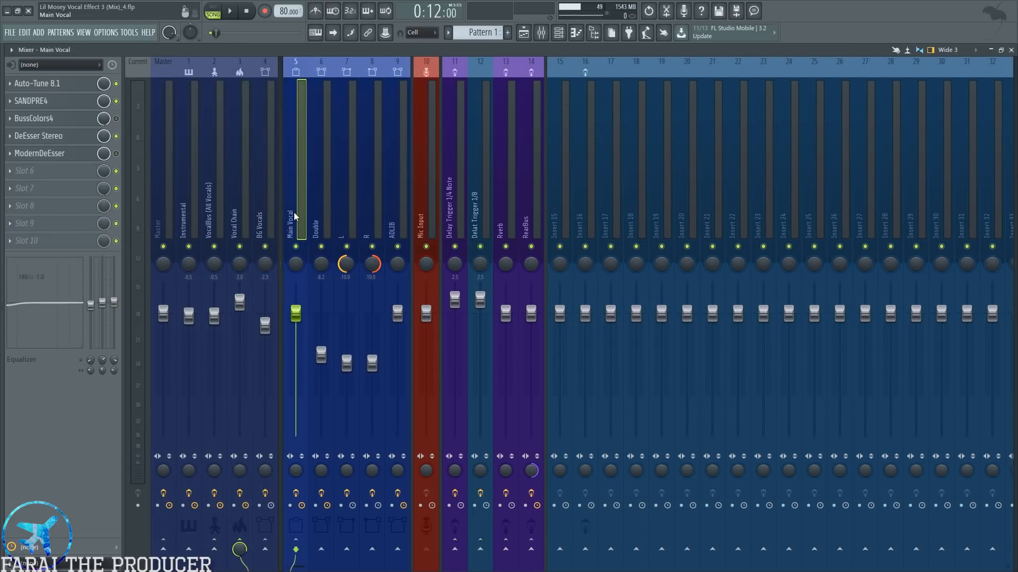
{"action": "left_click", "coordinate": [242, 208]}
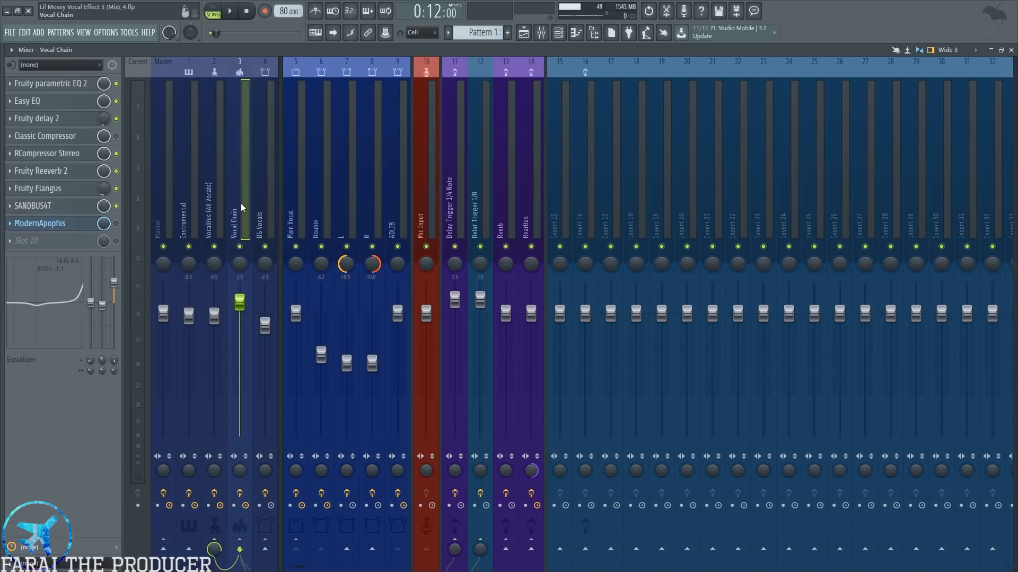
{"action": "left_click", "coordinate": [212, 217]}
{"action": "left_click", "coordinate": [238, 219]}
{"action": "left_click", "coordinate": [325, 217]}
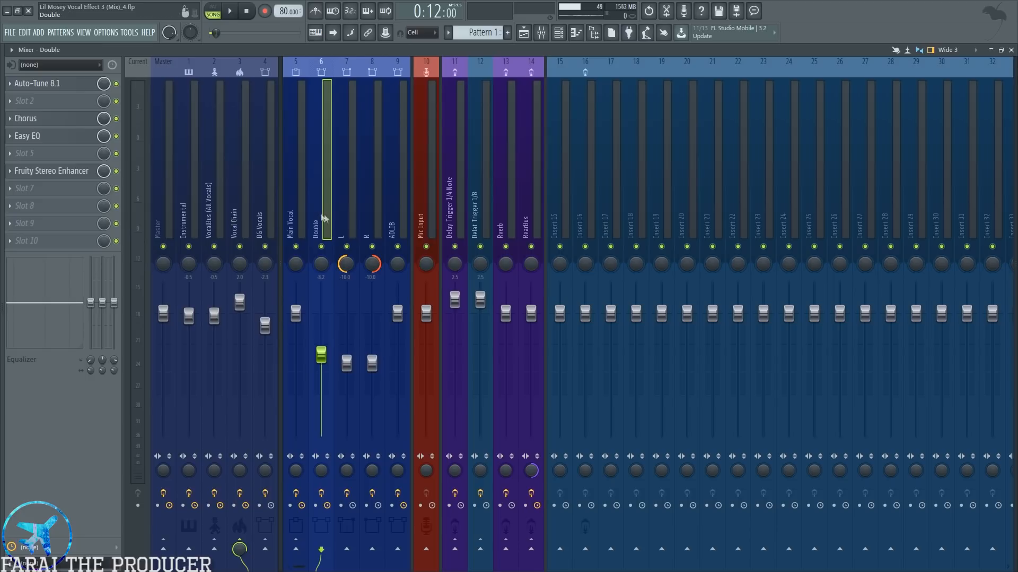
{"action": "left_click", "coordinate": [350, 219]}
{"action": "left_click", "coordinate": [393, 221]}
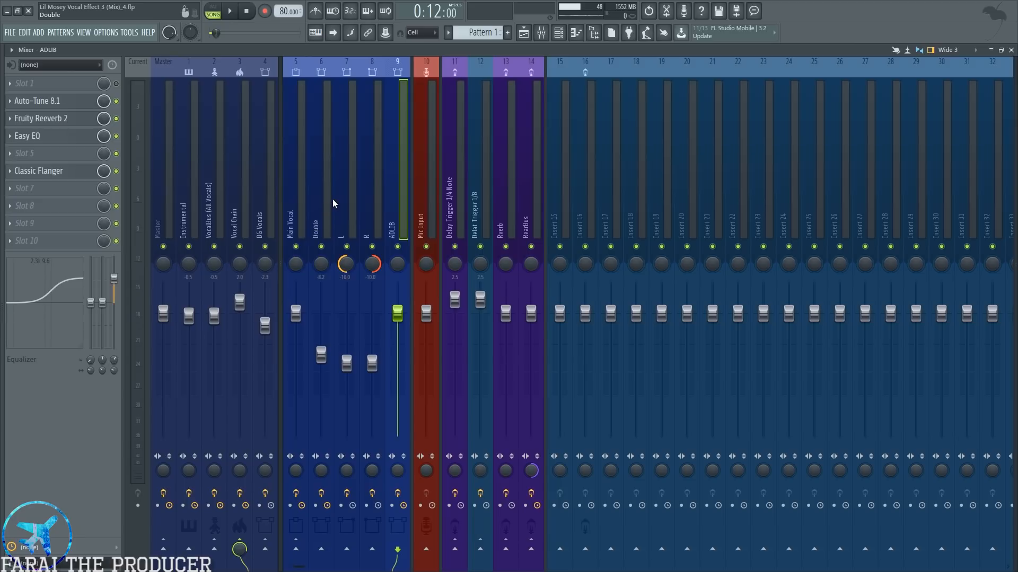
{"action": "left_click", "coordinate": [265, 220]}
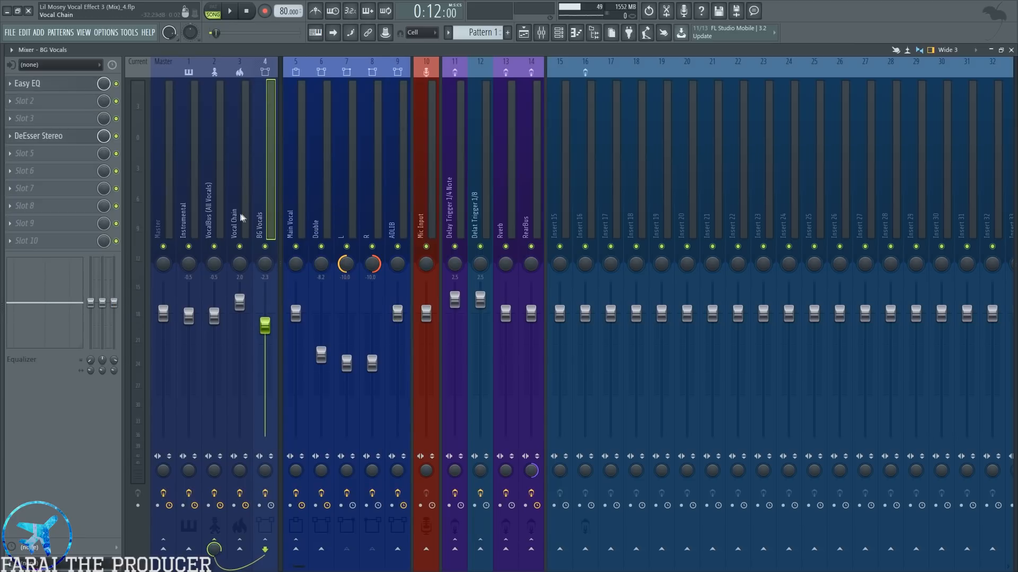
- Open Fruity parametric EQ 2 on the Vocal Chain track and reposition its window to view the EQ curve
{"action": "left_click", "coordinate": [241, 217]}
{"action": "left_click", "coordinate": [51, 83]}
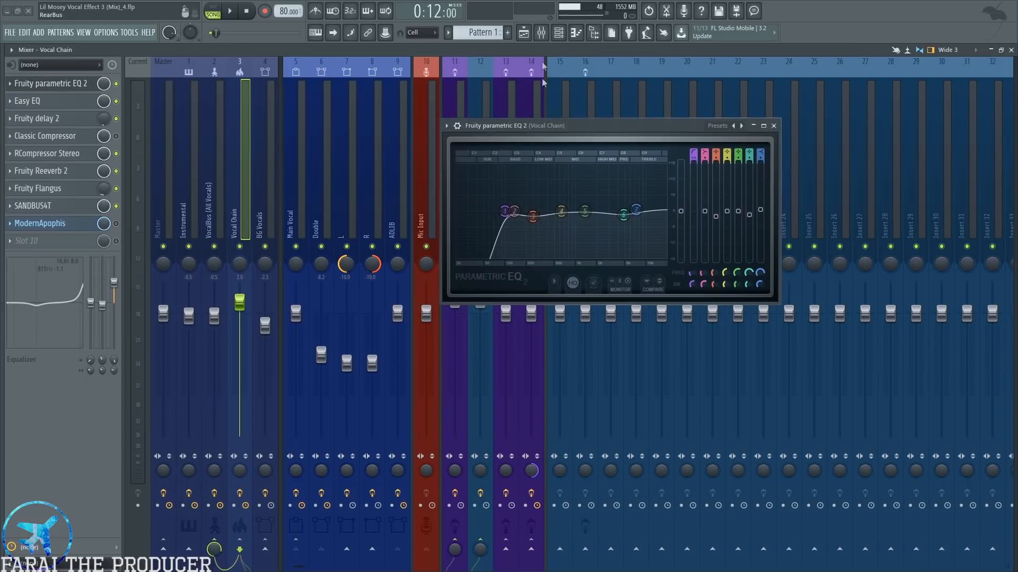
{"action": "left_click_drag", "start_coordinate": [662, 125], "coordinate": [578, 128]}
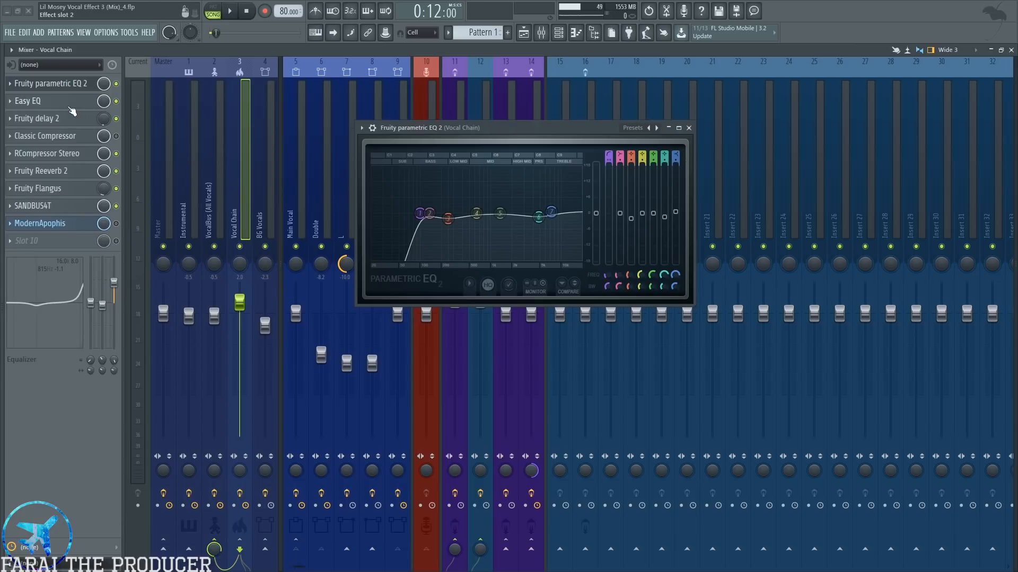
- Open Easy EQ on the Vocal Chain track and compare its knobs with the Fruity parametric EQ 2 bands
{"action": "left_click", "coordinate": [72, 110]}
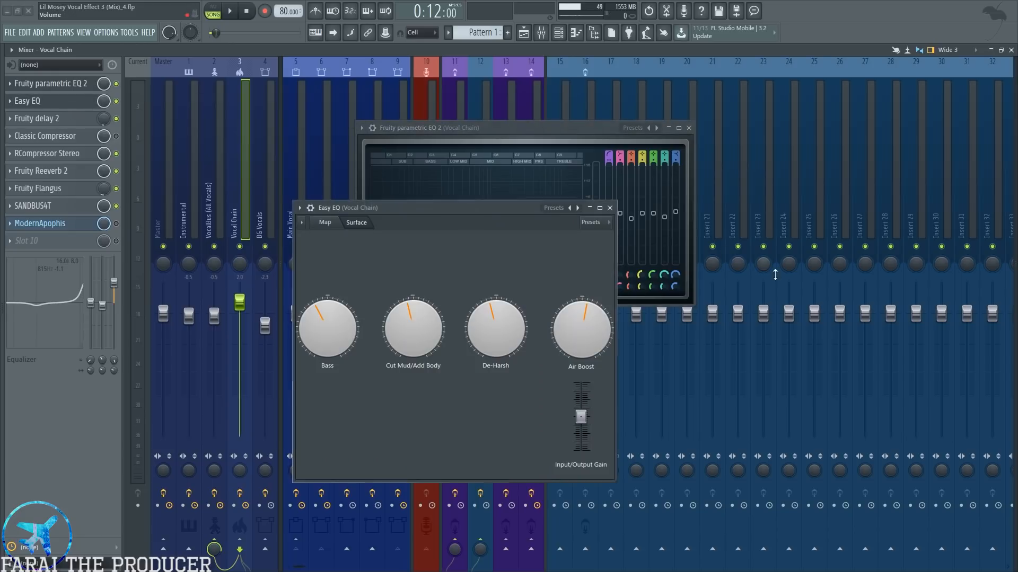
{"action": "left_click", "coordinate": [689, 128]}
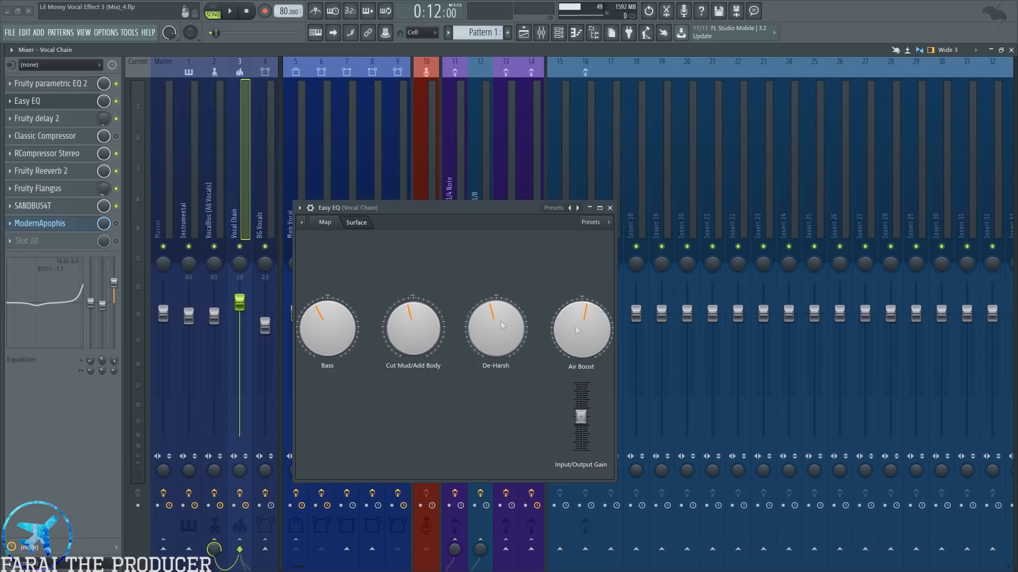
{"action": "left_click", "coordinate": [48, 83]}
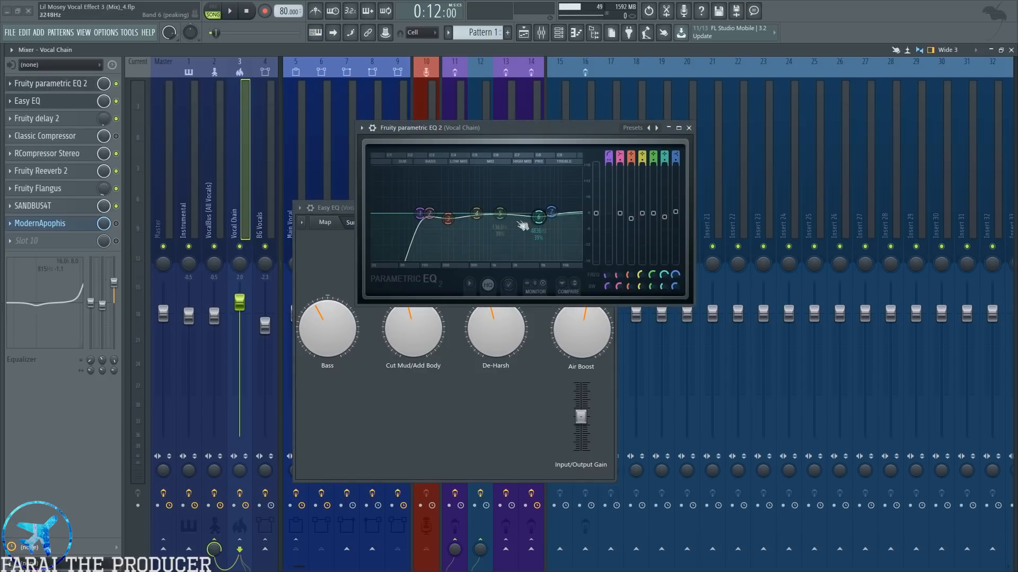
{"action": "left_click", "coordinate": [689, 128]}
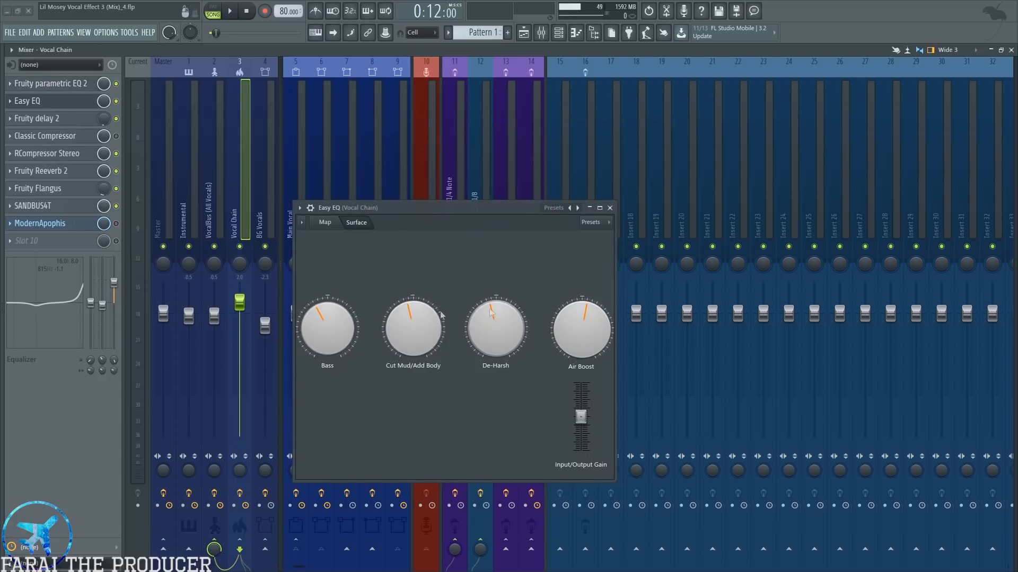
{"action": "left_click", "coordinate": [45, 83]}
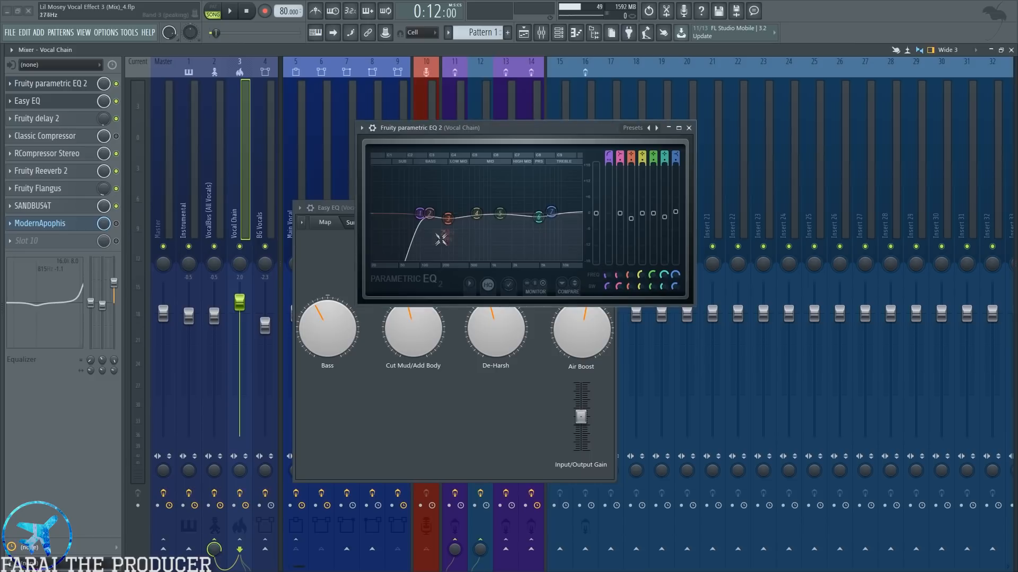
{"action": "left_click", "coordinate": [689, 128]}
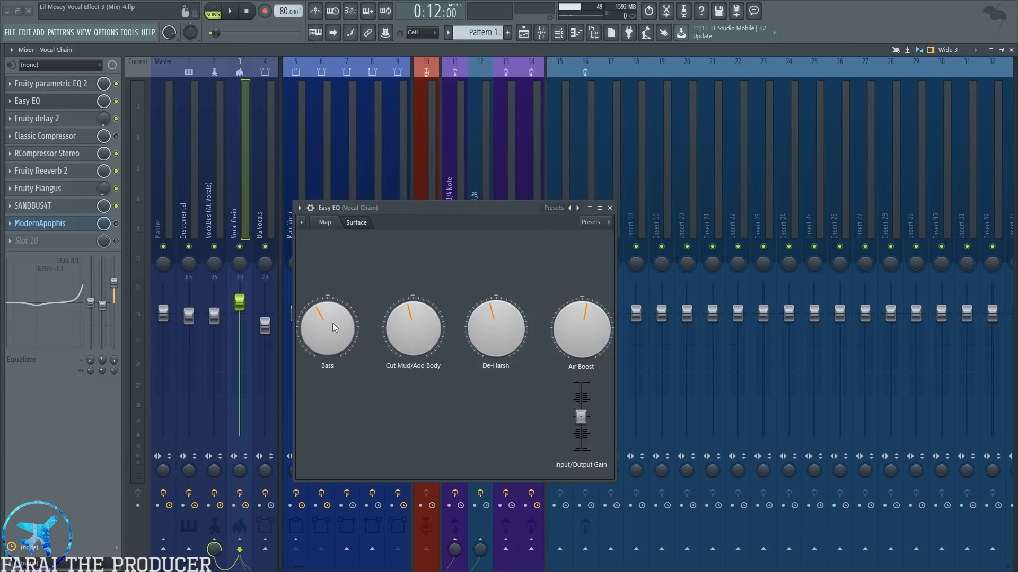
- Play the song while toggling Easy EQ off and on to compare the sound, leaving it enabled
{"action": "left_click", "coordinate": [116, 101]}
{"action": "key", "text": "space"}
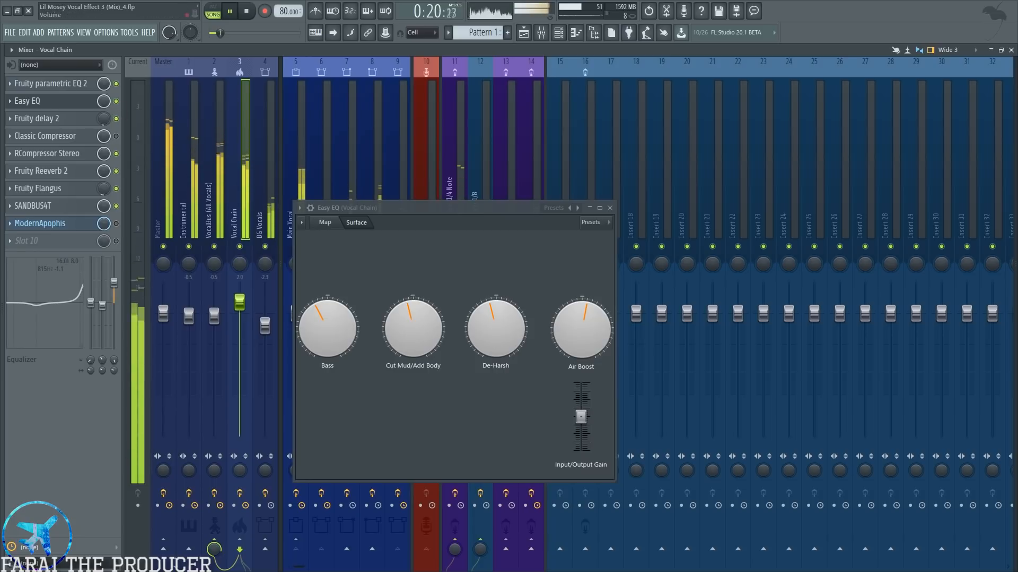
{"action": "left_click", "coordinate": [116, 101]}
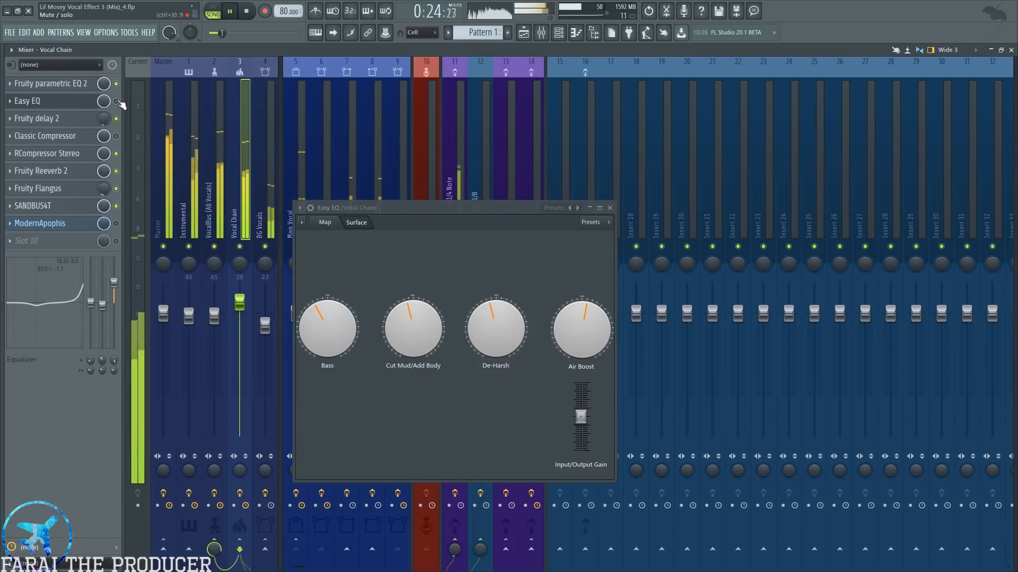
{"action": "left_click", "coordinate": [117, 102]}
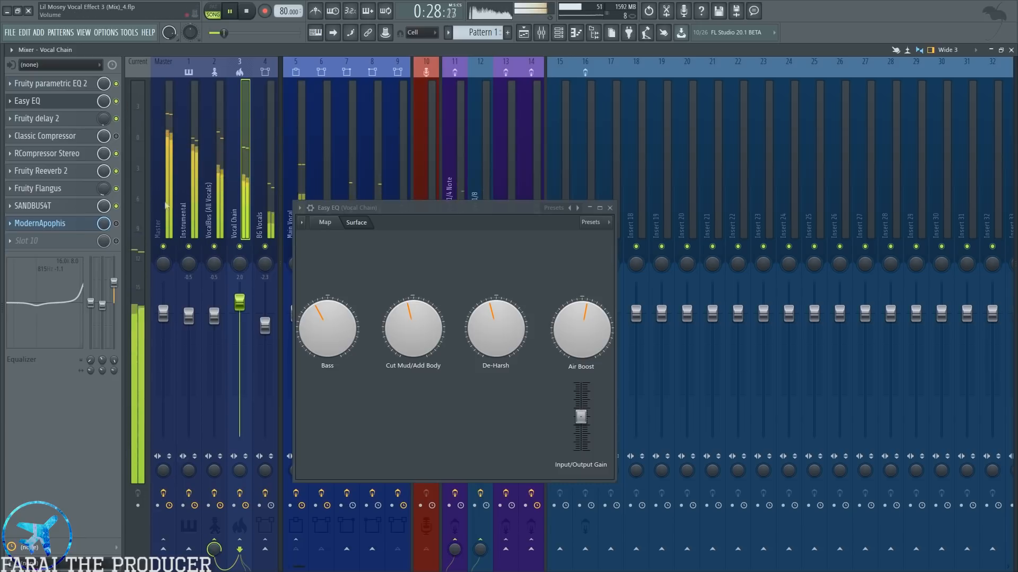
{"action": "key", "text": "space"}
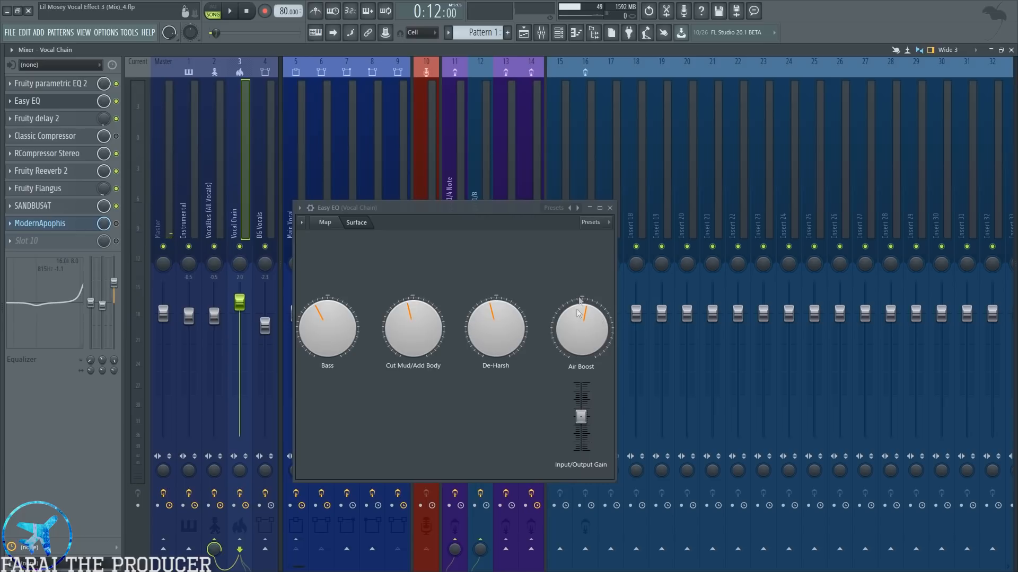
- Close Easy EQ and open Fruity delay 2 on the Vocal Chain track
{"action": "left_click", "coordinate": [609, 210]}
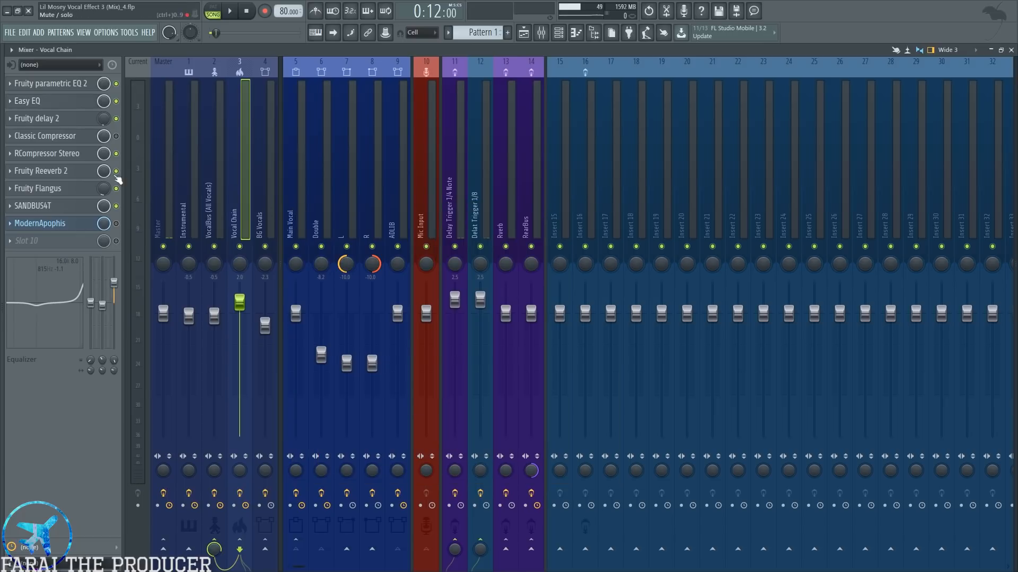
{"action": "left_click", "coordinate": [59, 118]}
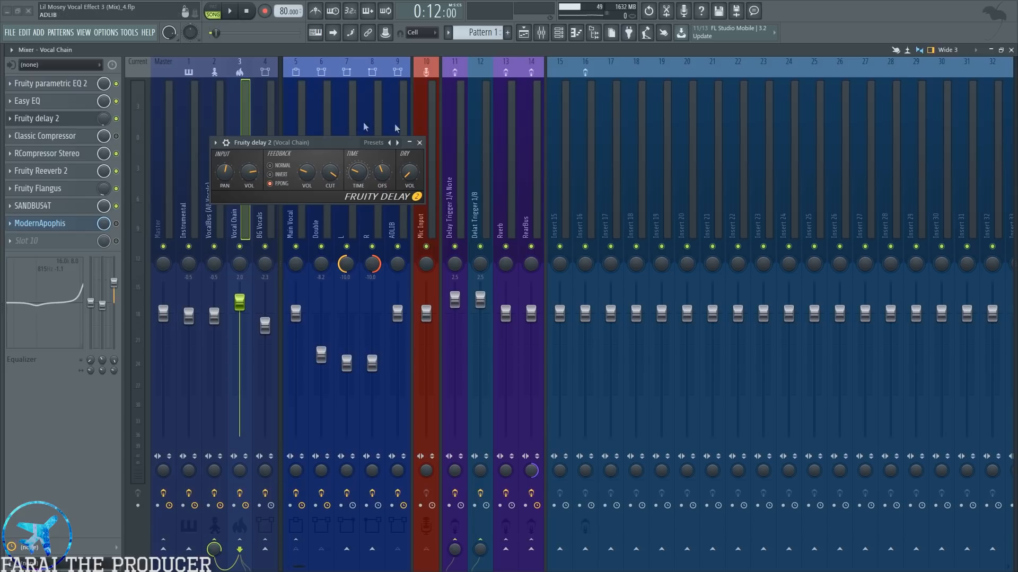
- Set the Fruity delay 2 delay time to 4 steps and close the plugin window
{"action": "right_click", "coordinate": [358, 172]}
{"action": "mouse_move", "coordinate": [419, 189]}
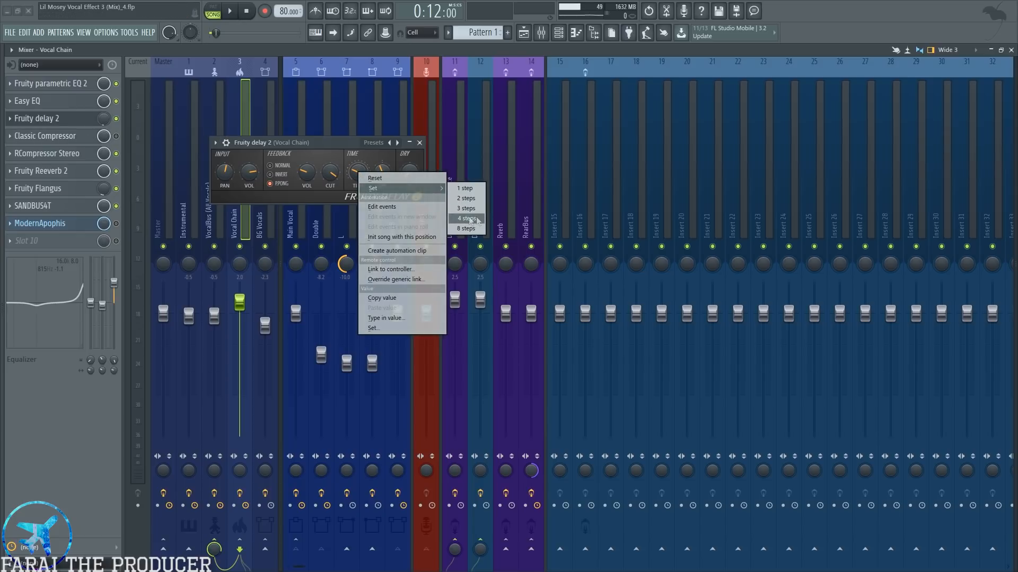
{"action": "left_click", "coordinate": [467, 218]}
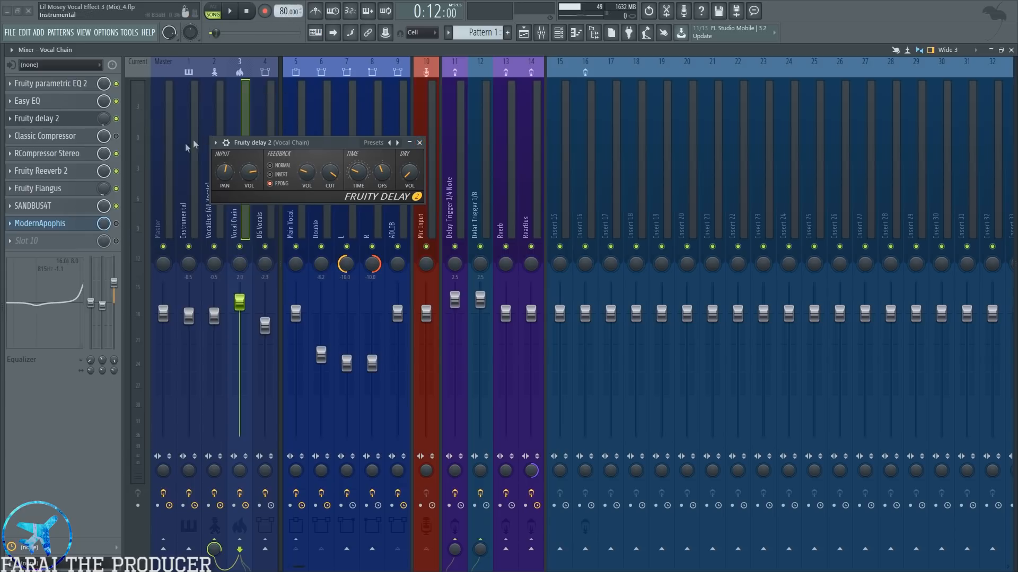
{"action": "left_click", "coordinate": [420, 143]}
- Open RCompressor Stereo and Classic Compressor on the Vocal Chain track, placing Classic Compressor directly above the other window
{"action": "left_click", "coordinate": [64, 154]}
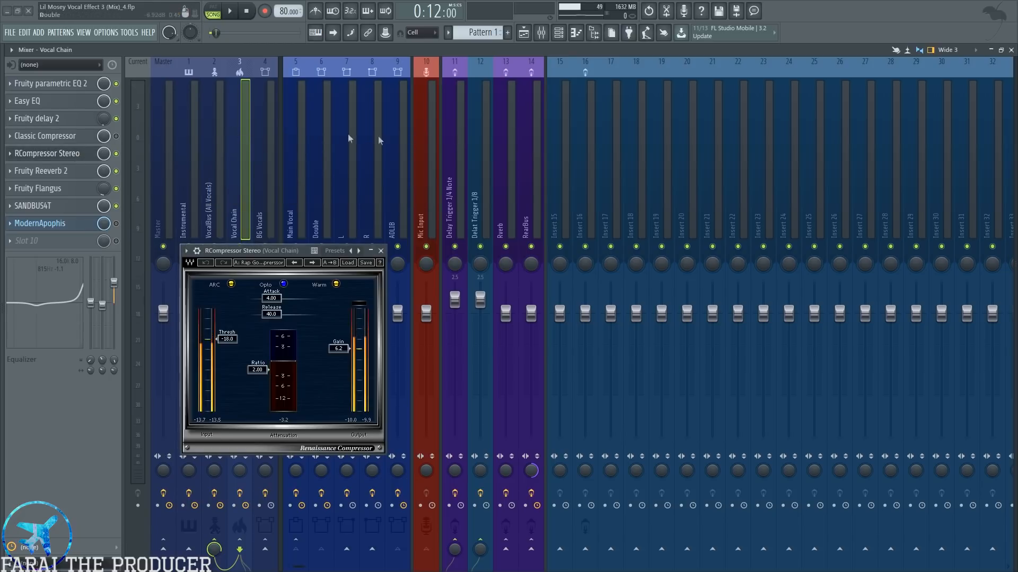
{"action": "left_click_drag", "start_coordinate": [289, 247], "coordinate": [409, 196]}
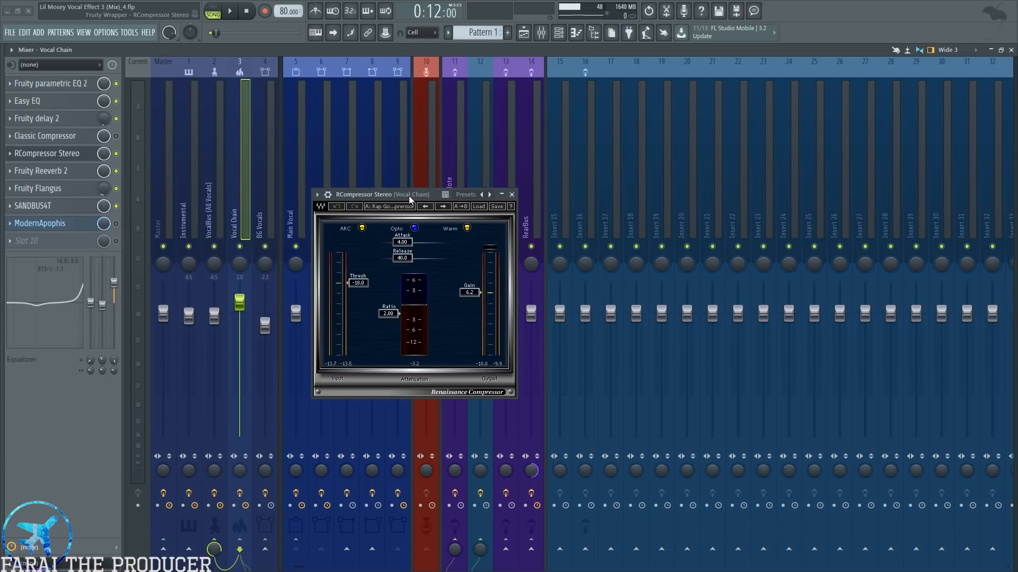
{"action": "left_click", "coordinate": [47, 135]}
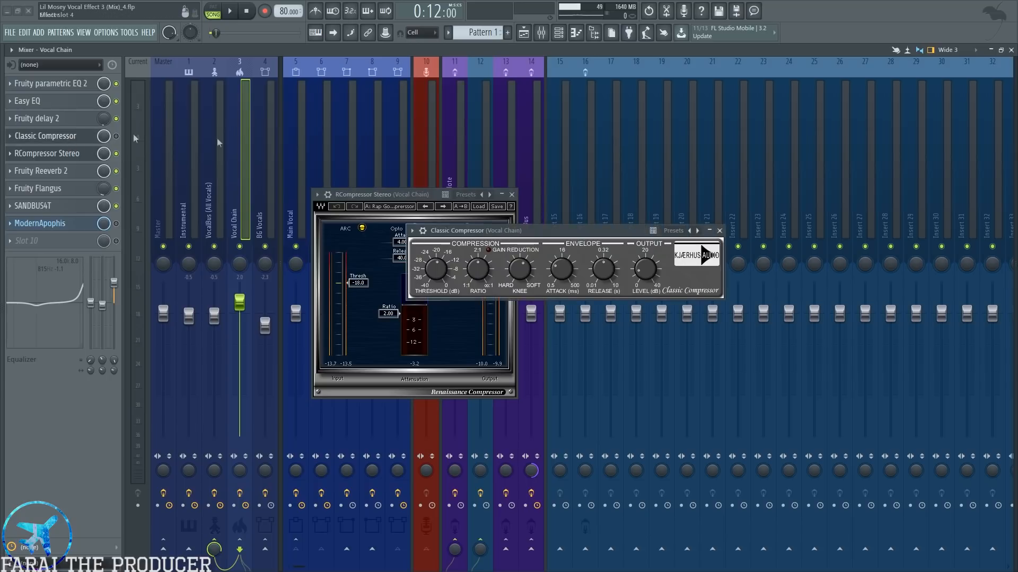
{"action": "left_click_drag", "start_coordinate": [574, 231], "coordinate": [460, 118]}
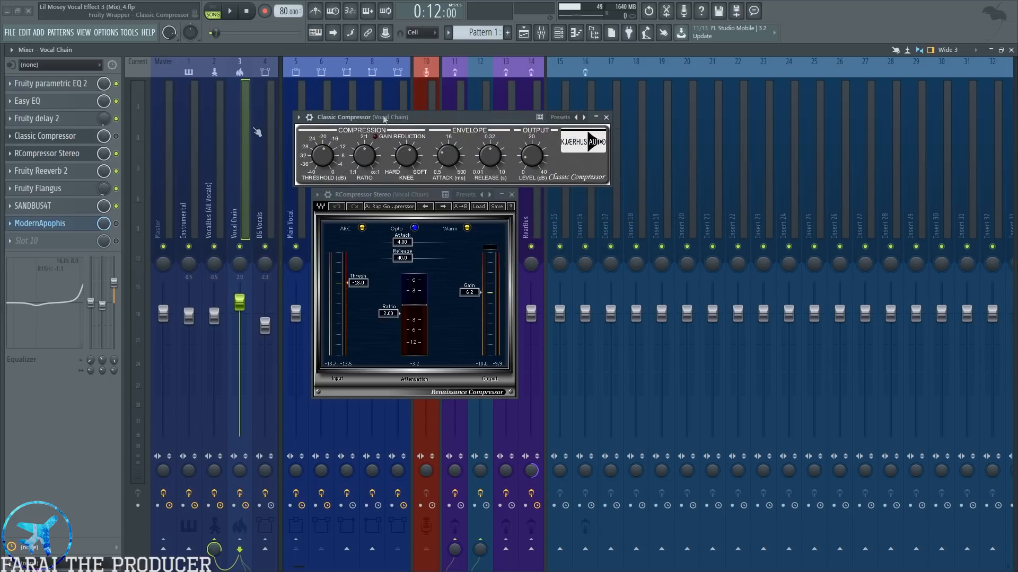
- Play the song while switching between RCompressor Stereo and Classic Compressor to compare them, leaving only RCompressor Stereo enabled
{"action": "left_click", "coordinate": [116, 153]}
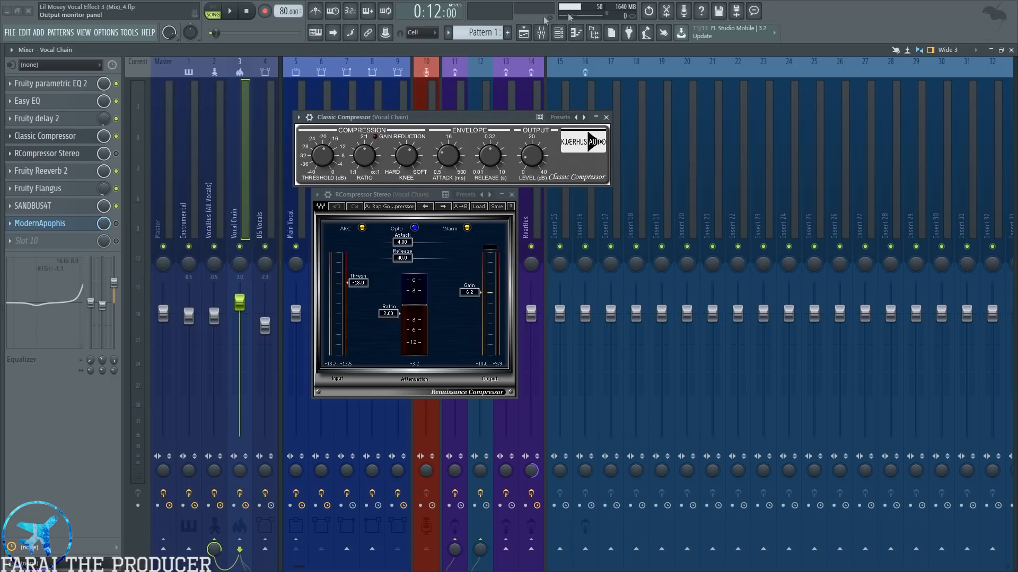
{"action": "key", "text": "space"}
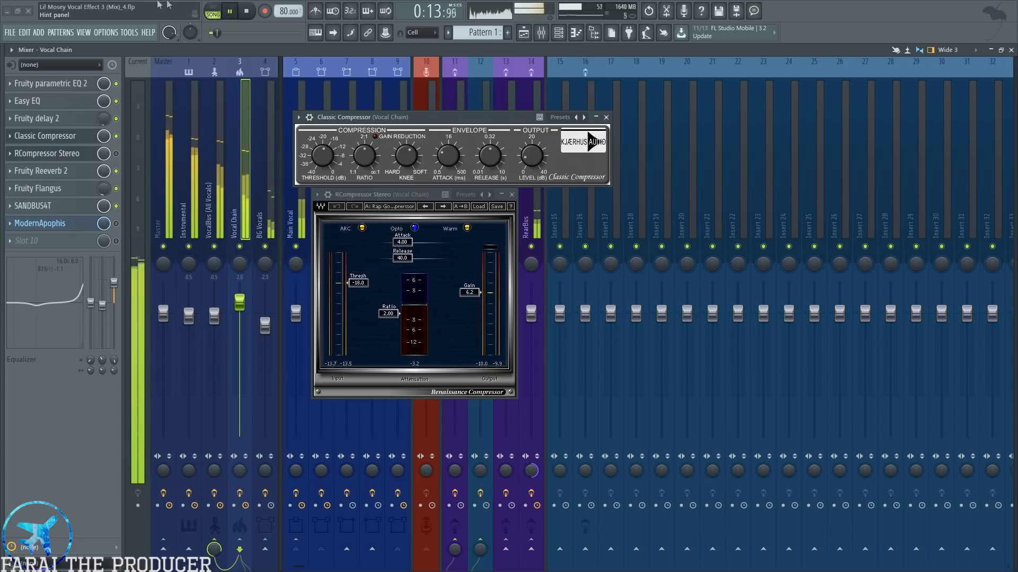
{"action": "left_click", "coordinate": [117, 136]}
{"action": "left_click", "coordinate": [116, 154]}
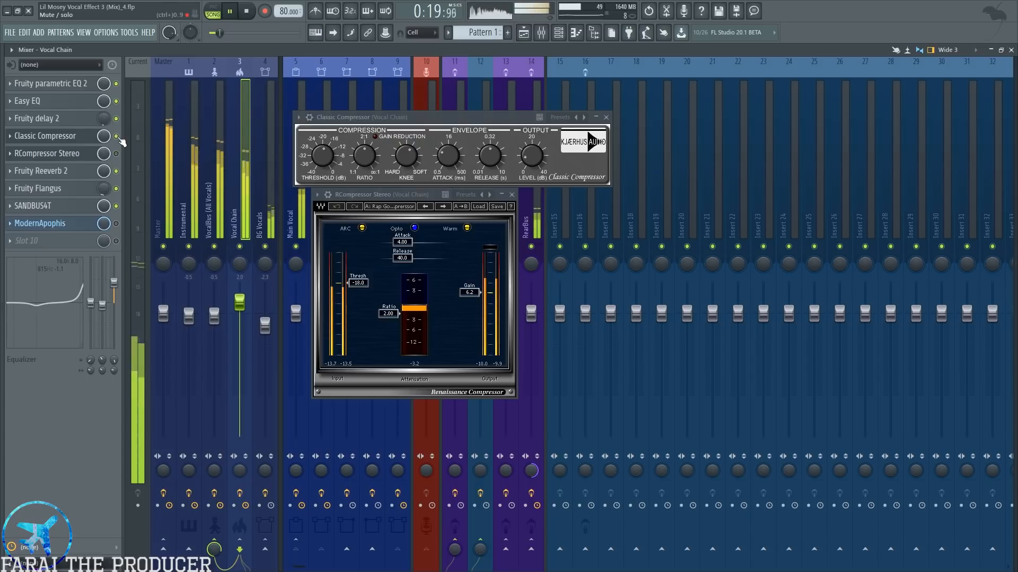
{"action": "key", "text": "space"}
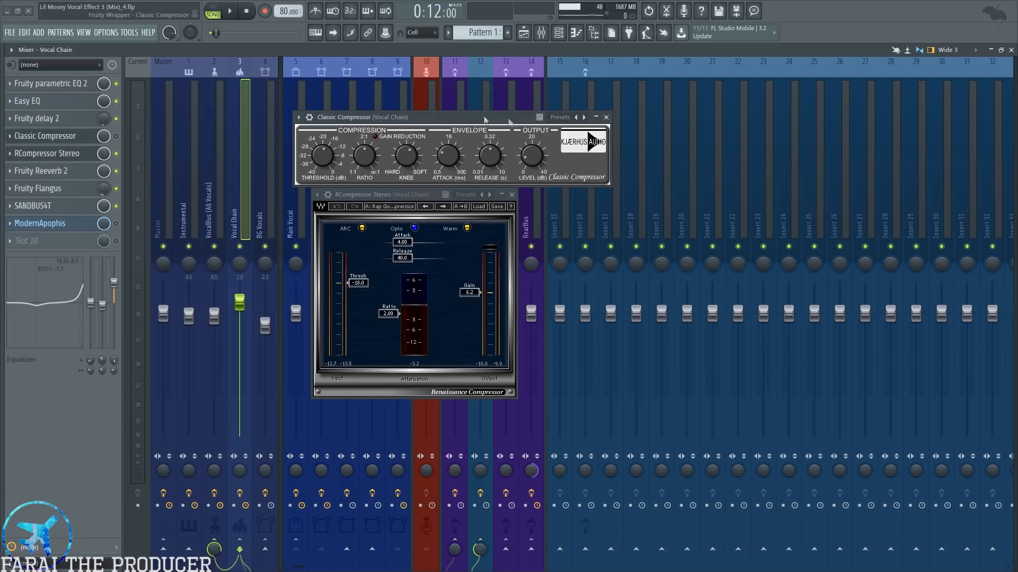
- Check the Classic Compressor's plugin information in its wrapper settings, return to its controls and save the project
{"action": "left_click", "coordinate": [309, 117]}
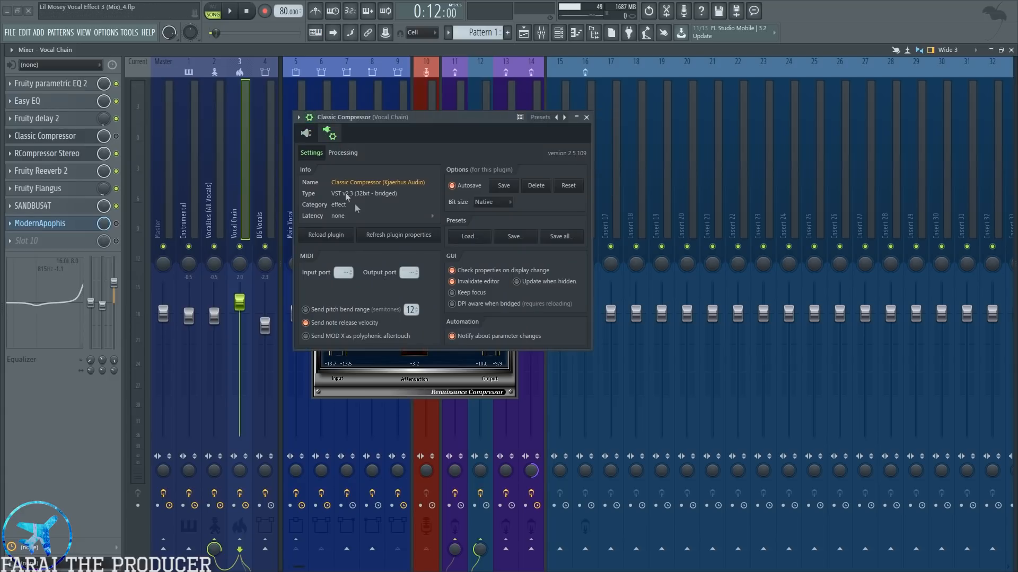
{"action": "left_click", "coordinate": [309, 118]}
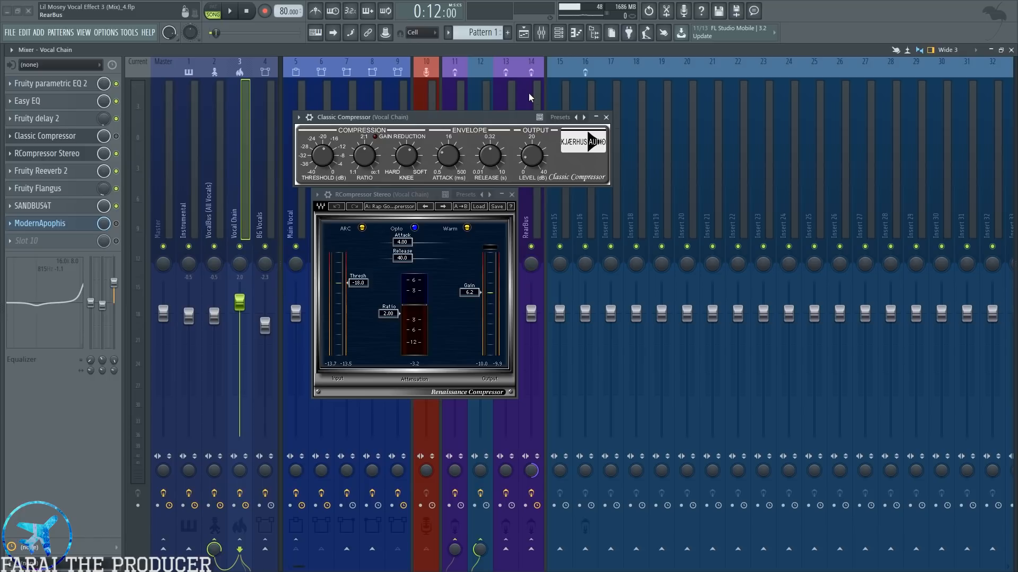
{"action": "key", "text": "ctrl+s"}
- Close both compressor windows and open Fruity Reeverb 2 and Fruity Flangus, with Flangus placed below the reverb
{"action": "left_click", "coordinate": [37, 171]}
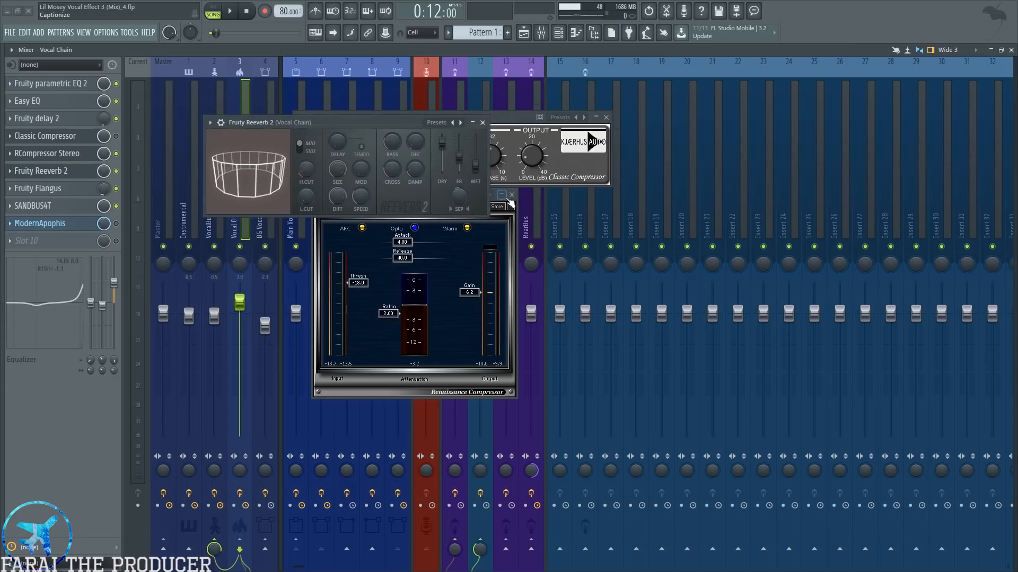
{"action": "left_click", "coordinate": [512, 194]}
{"action": "left_click", "coordinate": [605, 117]}
{"action": "left_click_drag", "start_coordinate": [305, 122], "coordinate": [392, 173]}
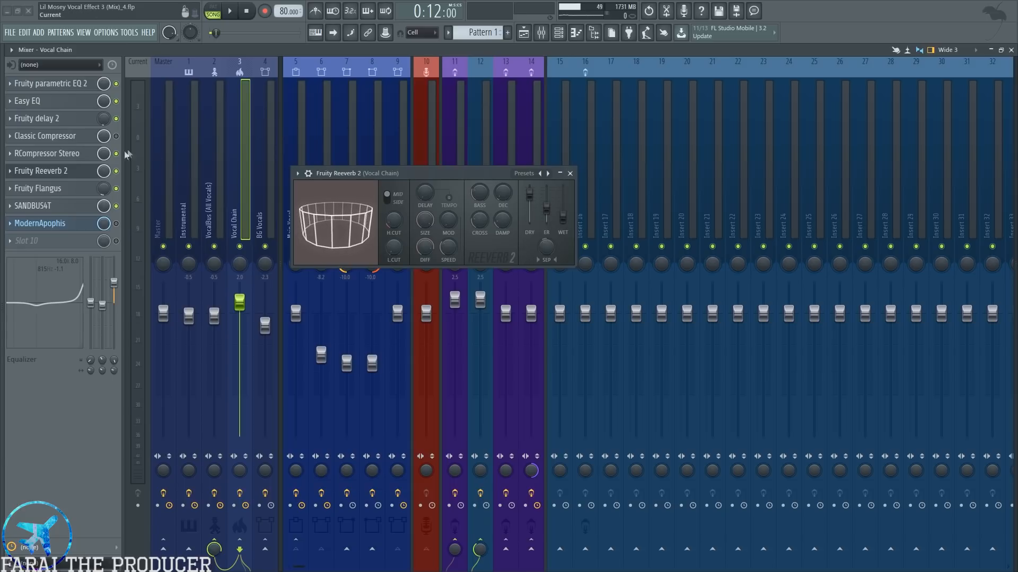
{"action": "left_click", "coordinate": [90, 188]}
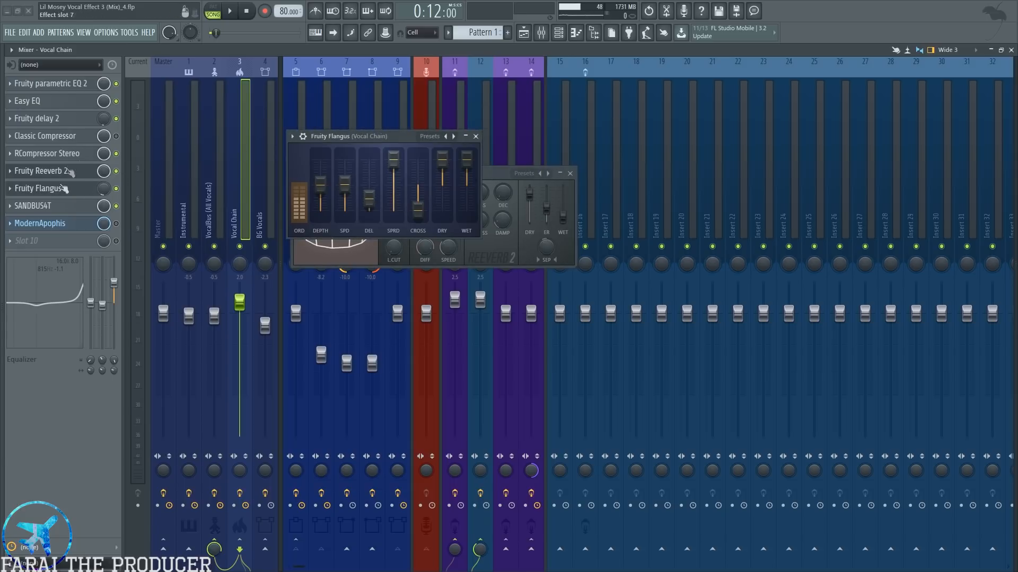
{"action": "left_click_drag", "start_coordinate": [344, 140], "coordinate": [392, 275]}
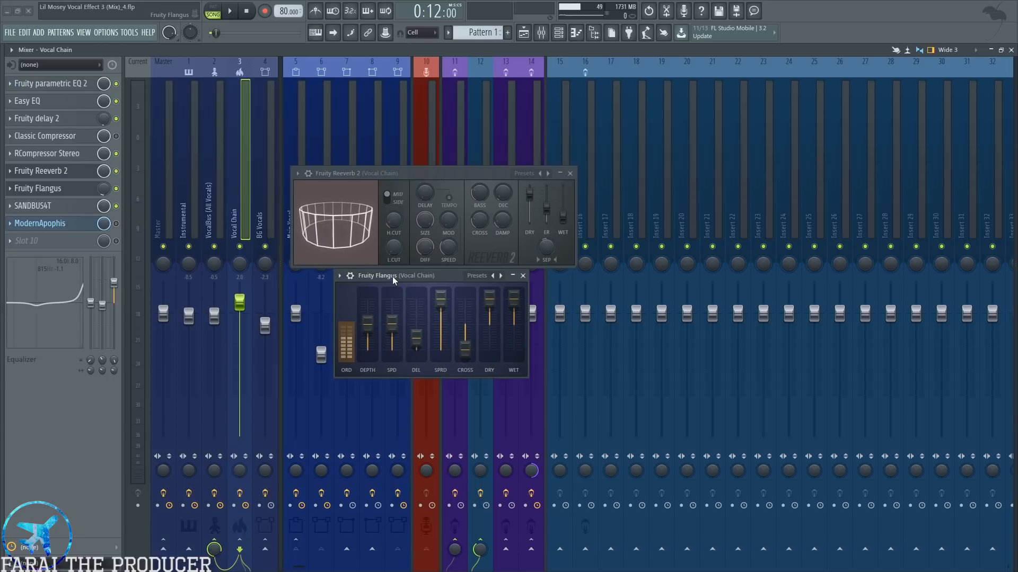
- Play the song with Fruity Reeverb 2 and Fruity Flangus bypassed and re-enabled to compare, and close both windows
{"action": "left_click", "coordinate": [116, 171]}
{"action": "left_click", "coordinate": [116, 188]}
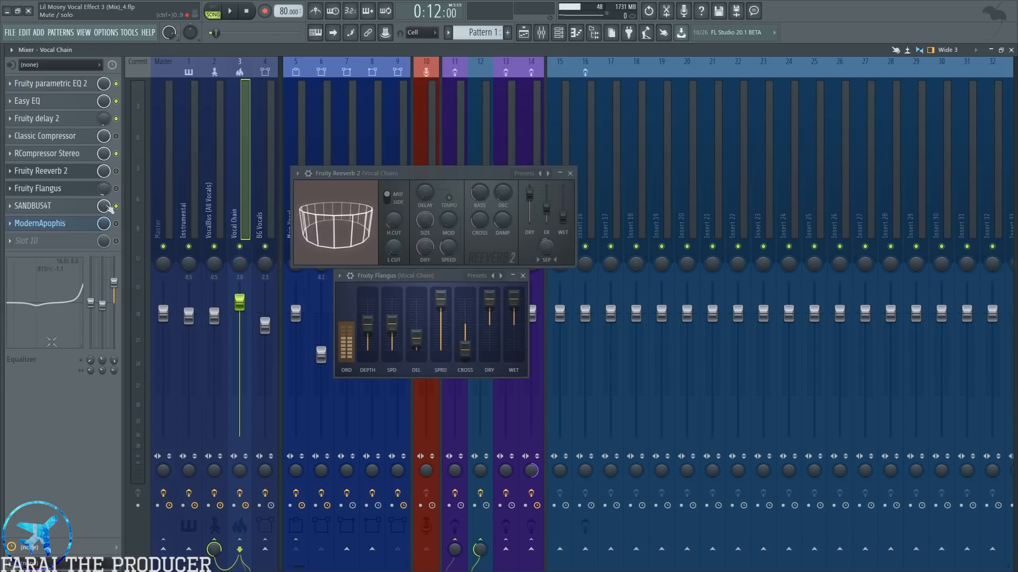
{"action": "key", "text": "space"}
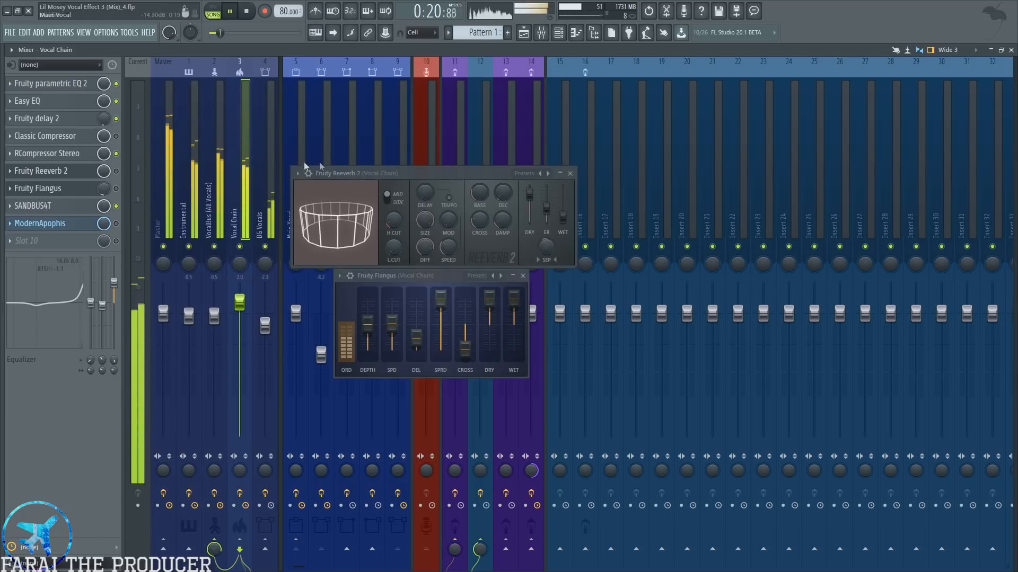
{"action": "left_click", "coordinate": [523, 32]}
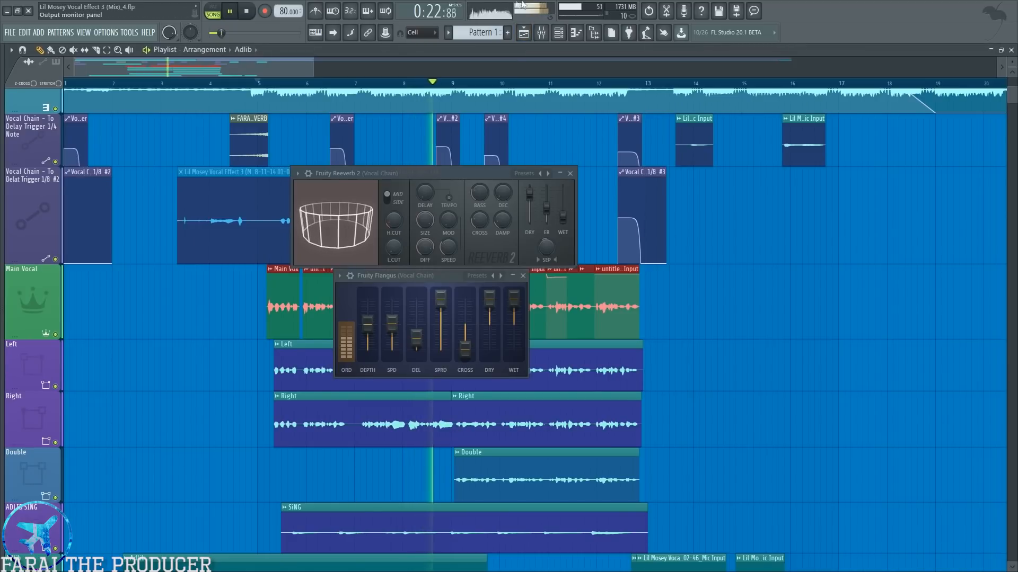
{"action": "left_click", "coordinate": [541, 32]}
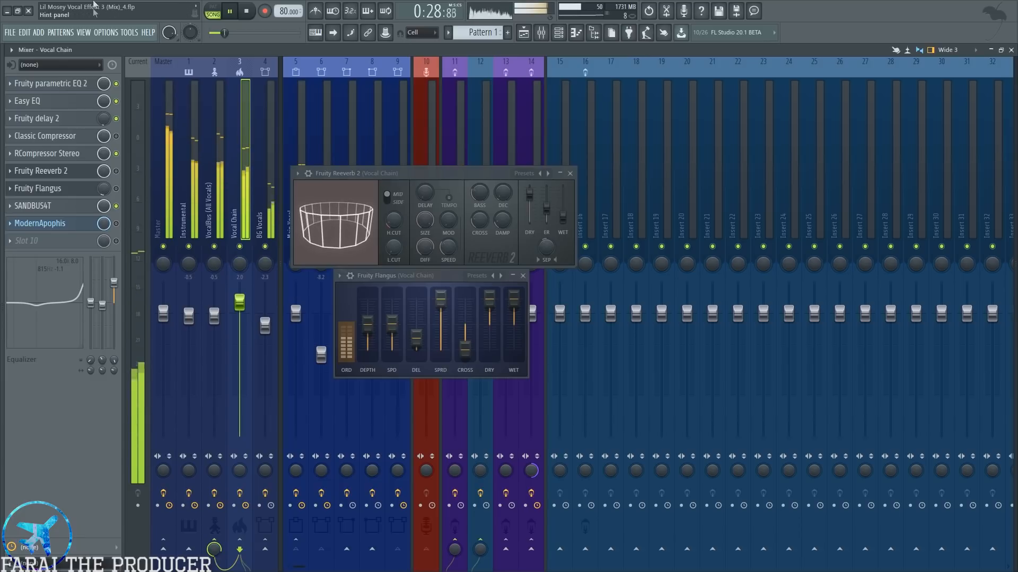
{"action": "key", "text": "space"}
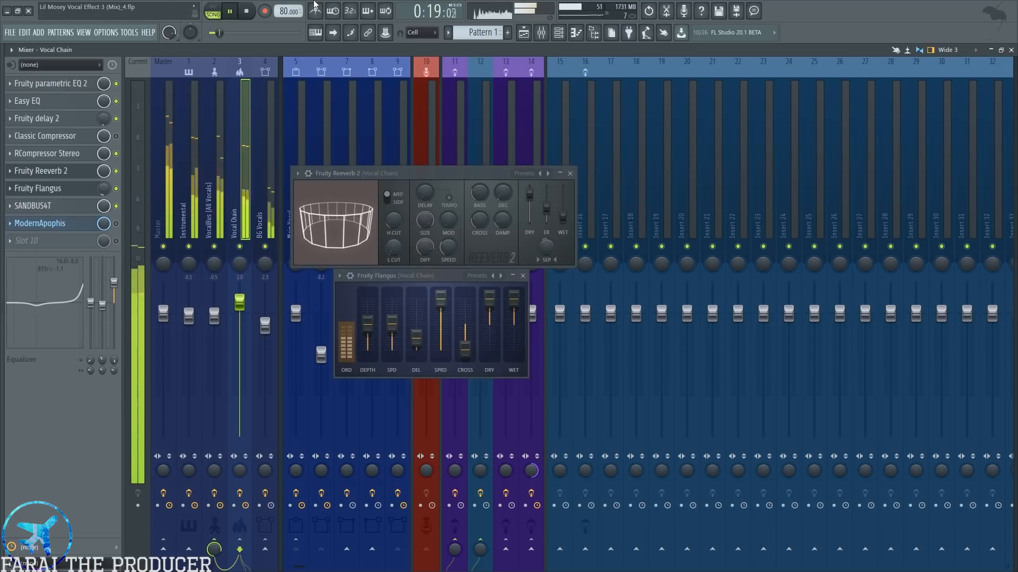
{"action": "key", "text": "space"}
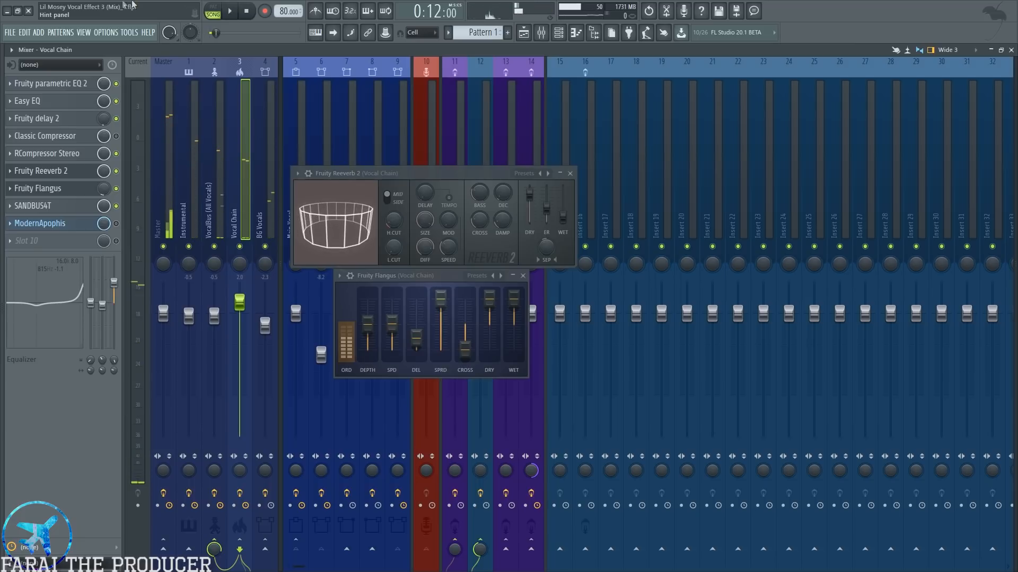
{"action": "left_click", "coordinate": [526, 276]}
{"action": "left_click", "coordinate": [570, 173]}
- Open SANDBUS4T and ModernApophis on the Vocal Chain track, with ModernApophis placed directly above SANDBUS4T
{"action": "left_click", "coordinate": [37, 206]}
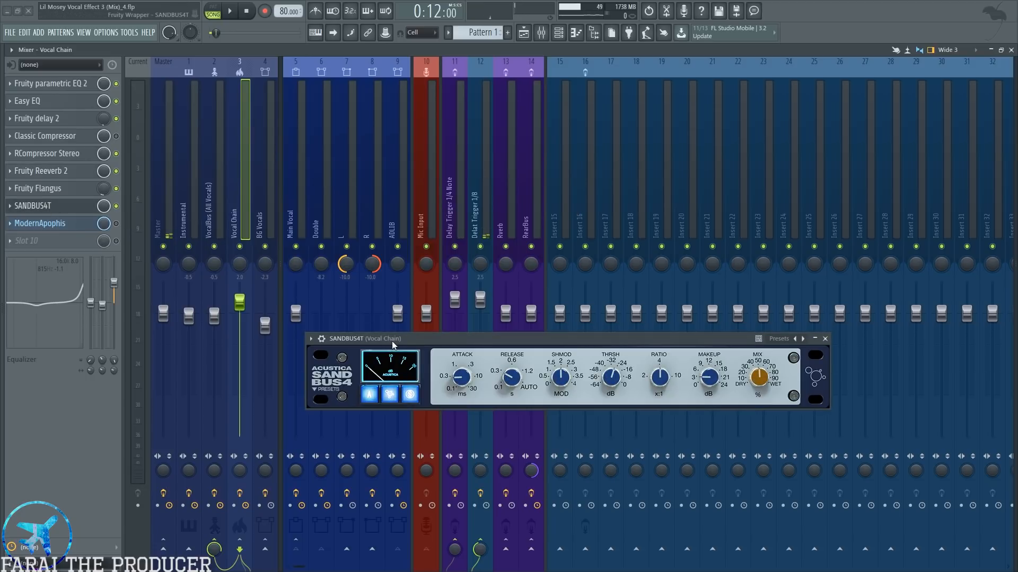
{"action": "left_click_drag", "start_coordinate": [392, 345], "coordinate": [333, 293]}
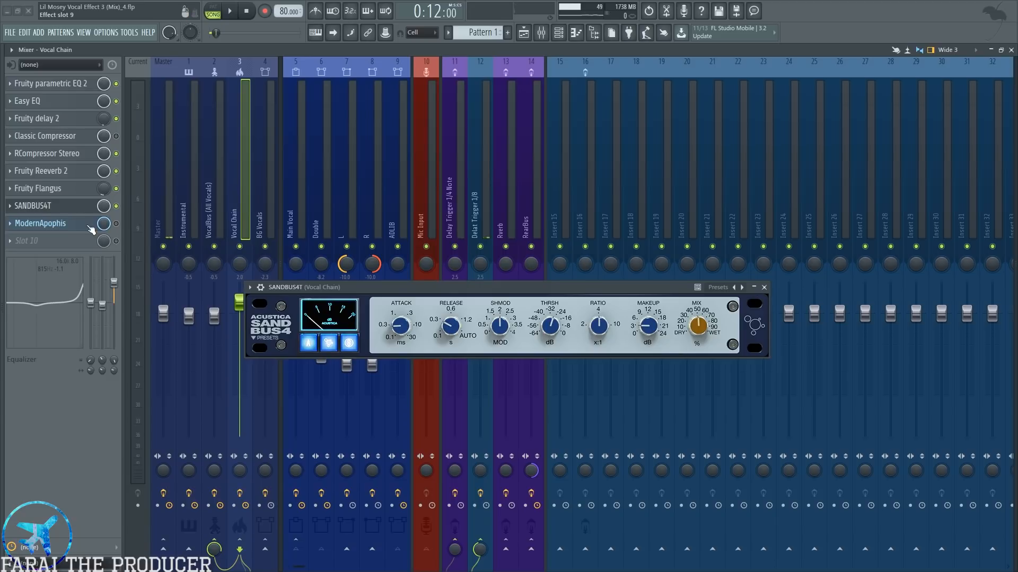
{"action": "left_click", "coordinate": [92, 228]}
{"action": "left_click_drag", "start_coordinate": [540, 244], "coordinate": [468, 193]}
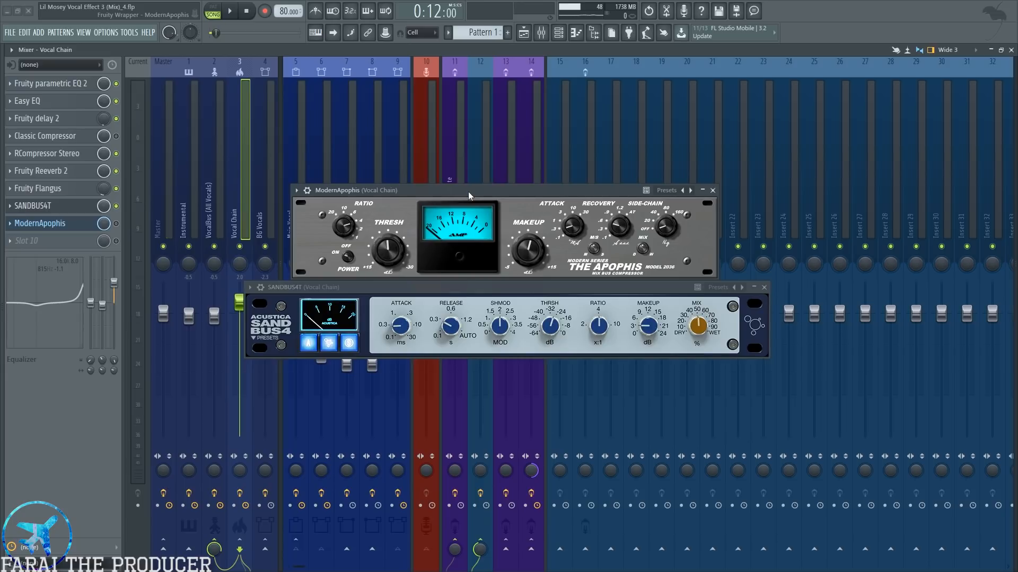
{"action": "left_click_drag", "start_coordinate": [483, 191], "coordinate": [491, 195]}
{"action": "left_click", "coordinate": [462, 287]}
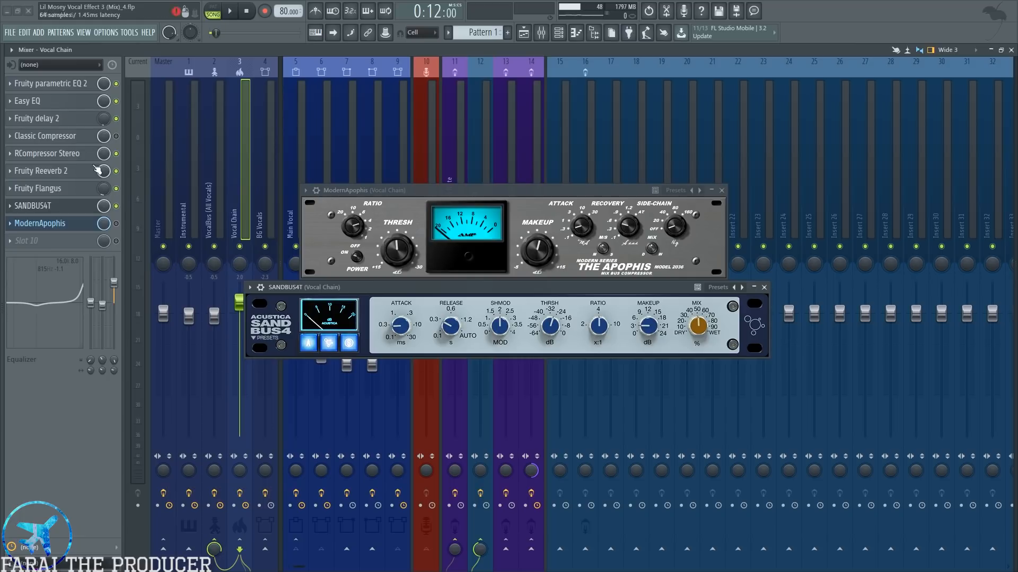
- Move the playhead to bar 9 in the playlist and play the section with SANDBUS4T and ModernApophis bypassed
{"action": "left_click", "coordinate": [523, 33]}
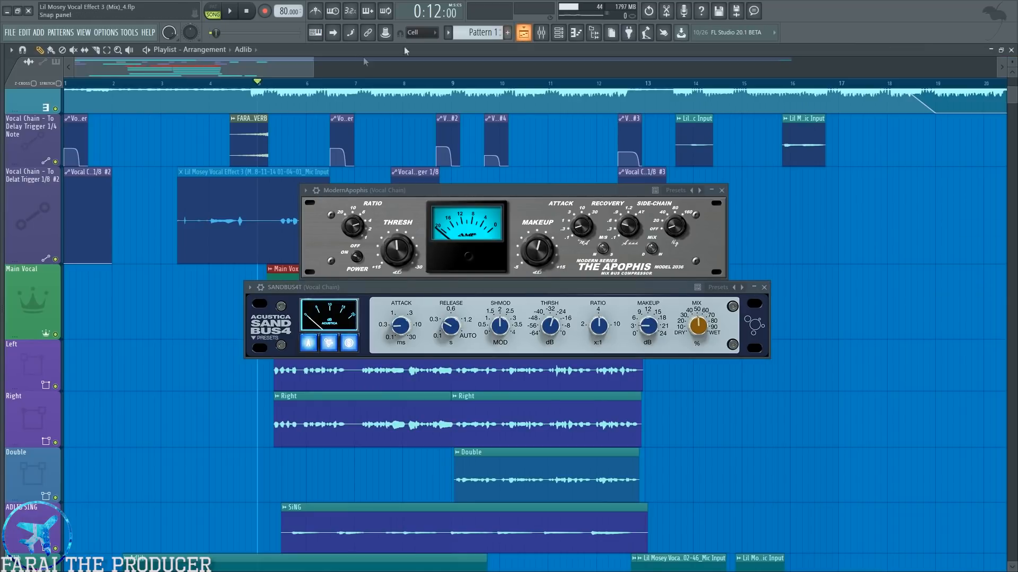
{"action": "left_click", "coordinate": [455, 86]}
{"action": "scroll", "coordinate": [455, 86], "scroll_direction": "down", "scroll_amount": 3}
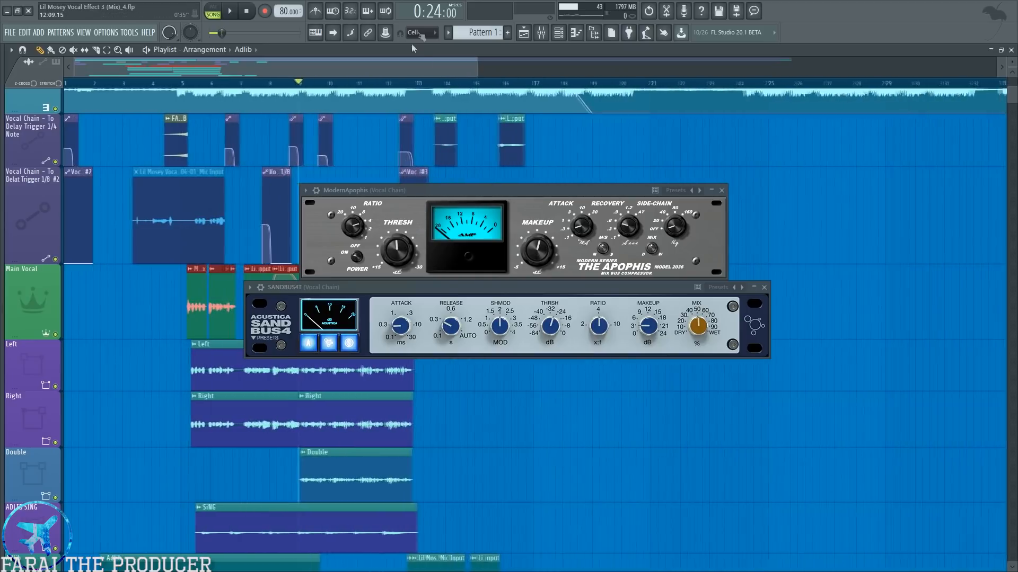
{"action": "key", "text": "space"}
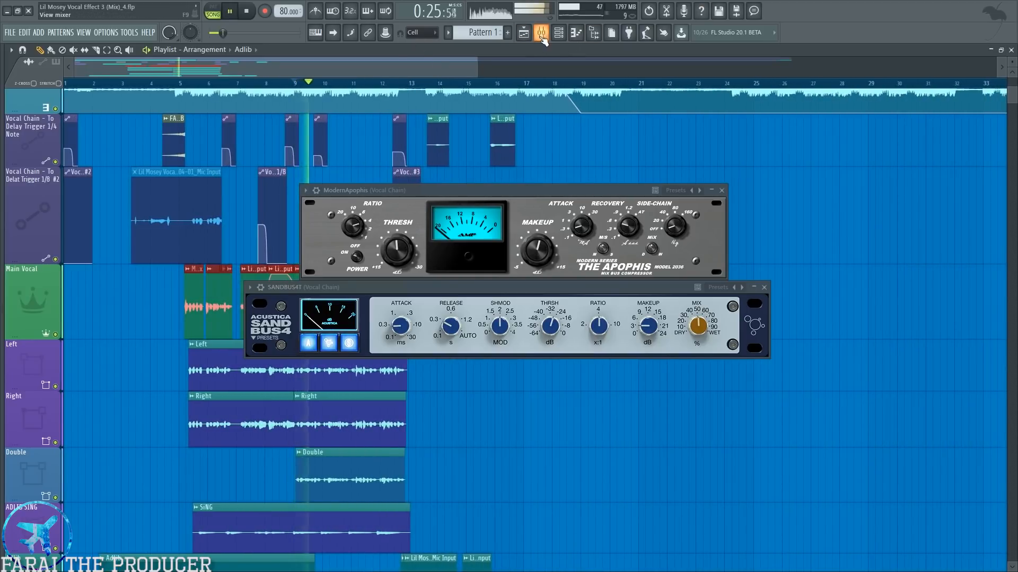
{"action": "left_click", "coordinate": [541, 32]}
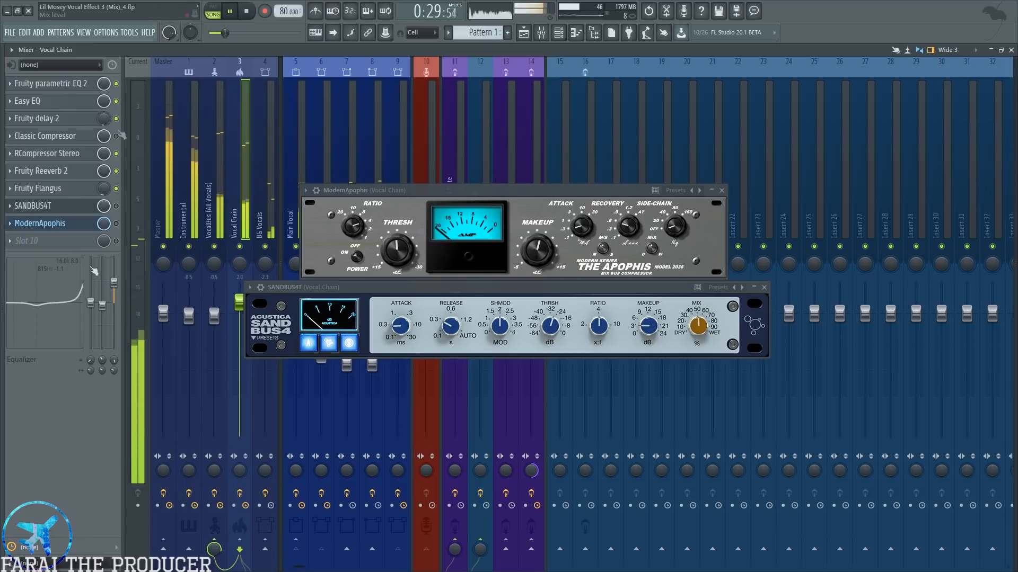
{"action": "key", "text": "space"}
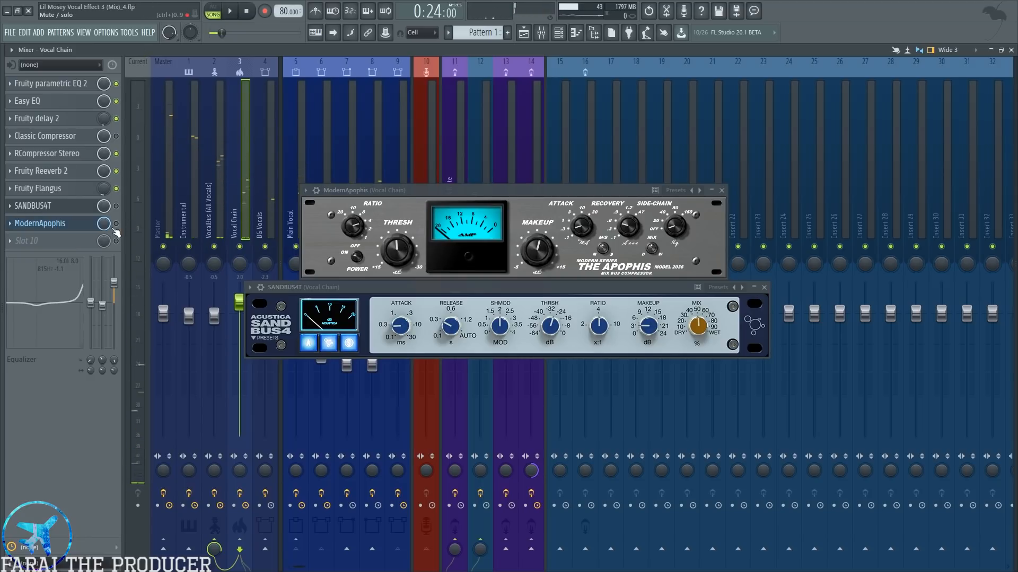
- Replay the section from bar 9 with ModernApophis enabled and again with SANDBUS4T enabled instead to compare them
{"action": "key", "text": "space"}
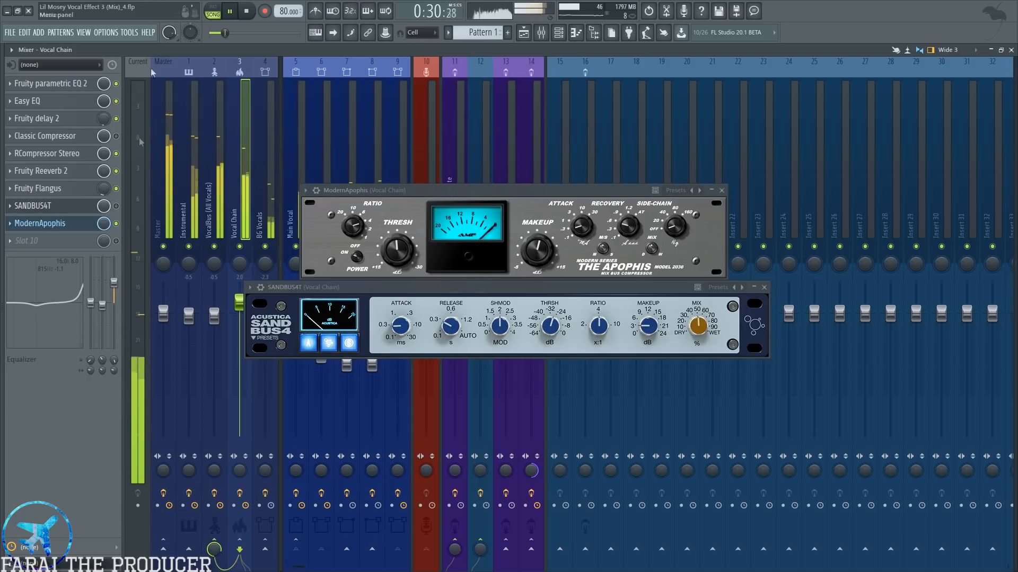
{"action": "key", "text": "space"}
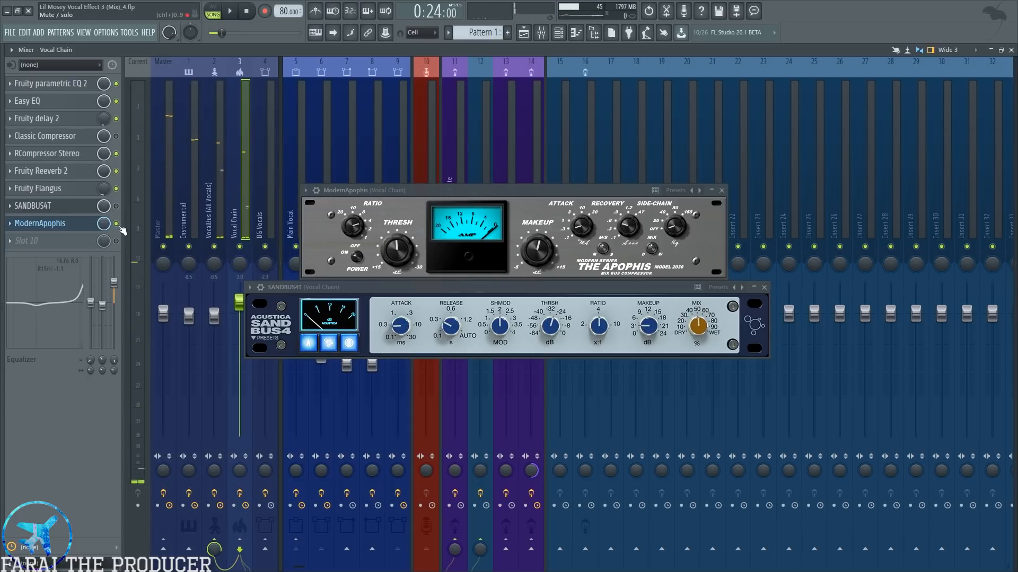
{"action": "key", "text": "space"}
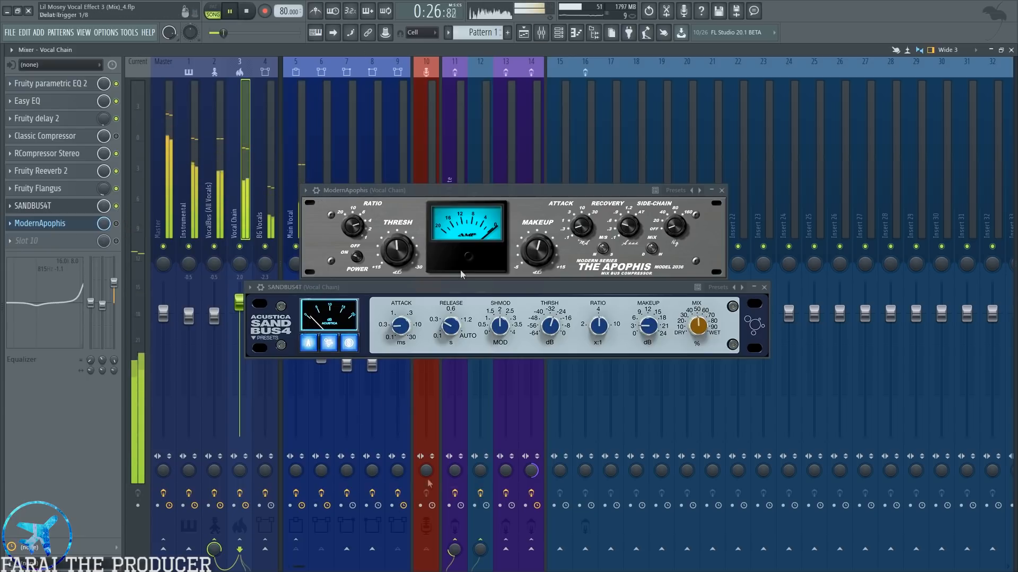
{"action": "key", "text": "space"}
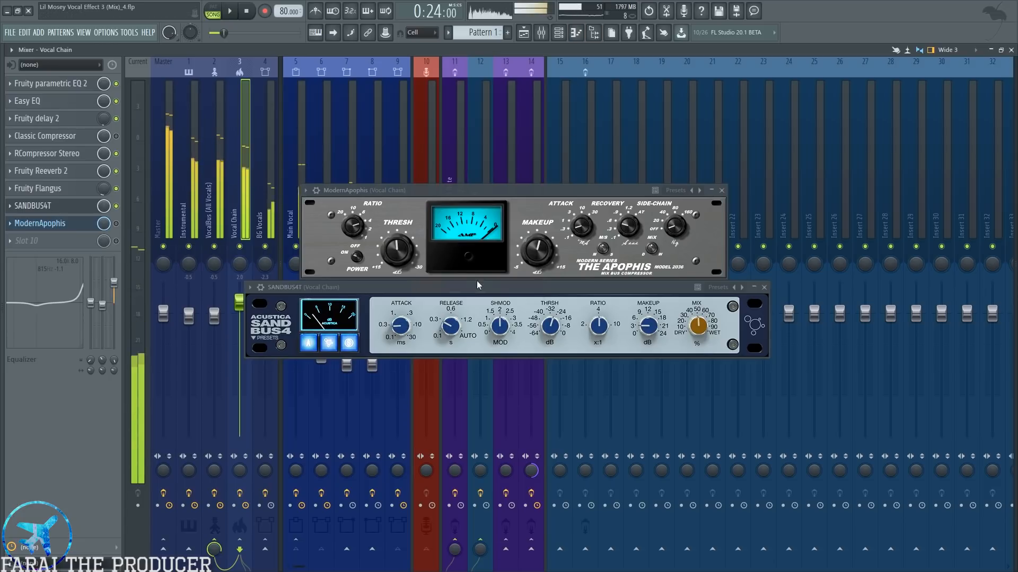
- Play the section from bar 9 through ModernApophis and slightly adjust the plugin's makeup gain before replaying it
{"action": "left_click_drag", "start_coordinate": [472, 193], "coordinate": [464, 194]}
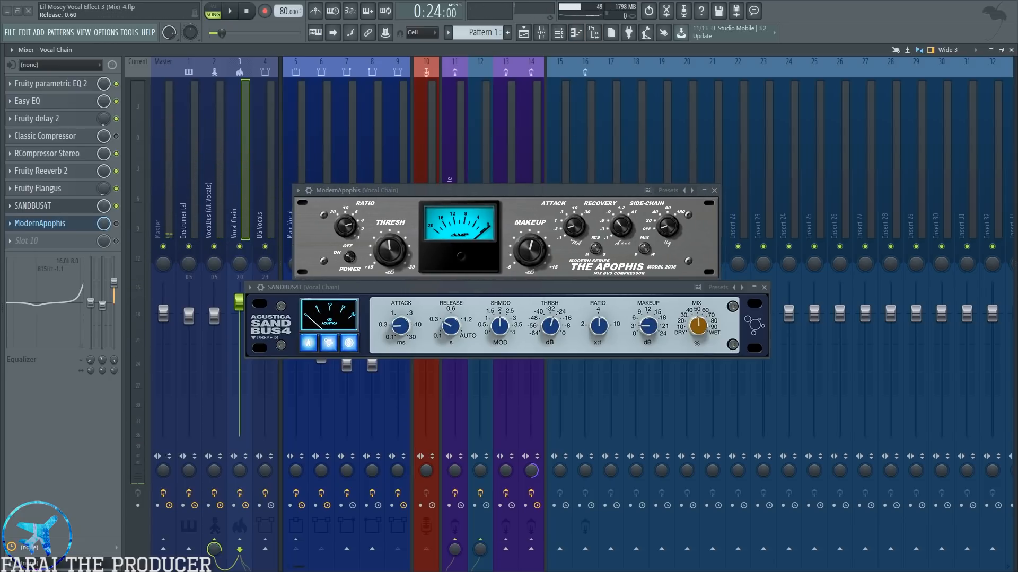
{"action": "left_click", "coordinate": [567, 194]}
{"action": "key", "text": "space"}
{"action": "left_click", "coordinate": [618, 223]}
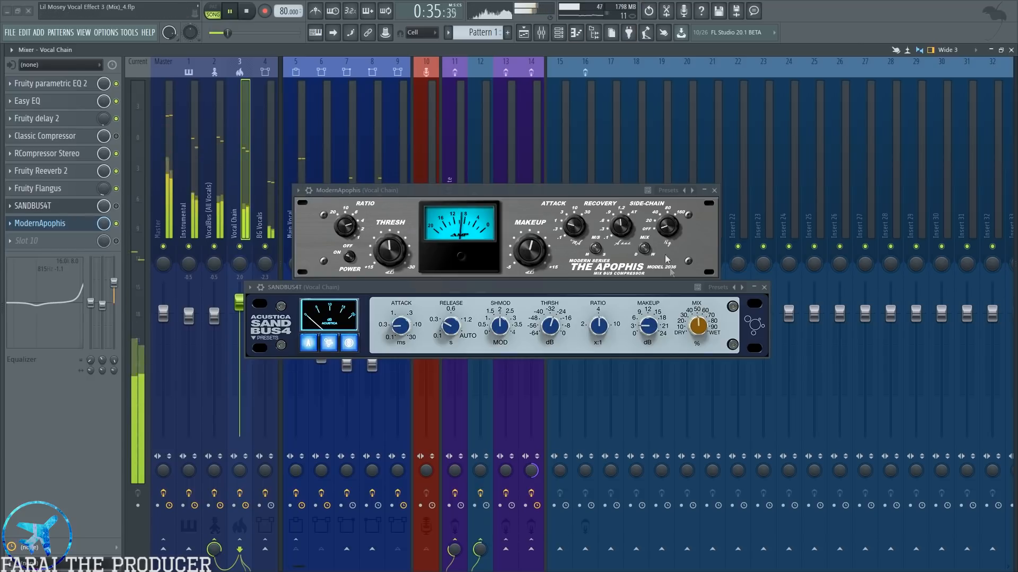
{"action": "key", "text": "space"}
{"action": "left_click_drag", "start_coordinate": [532, 244], "coordinate": [532, 242]}
{"action": "key", "text": "space"}
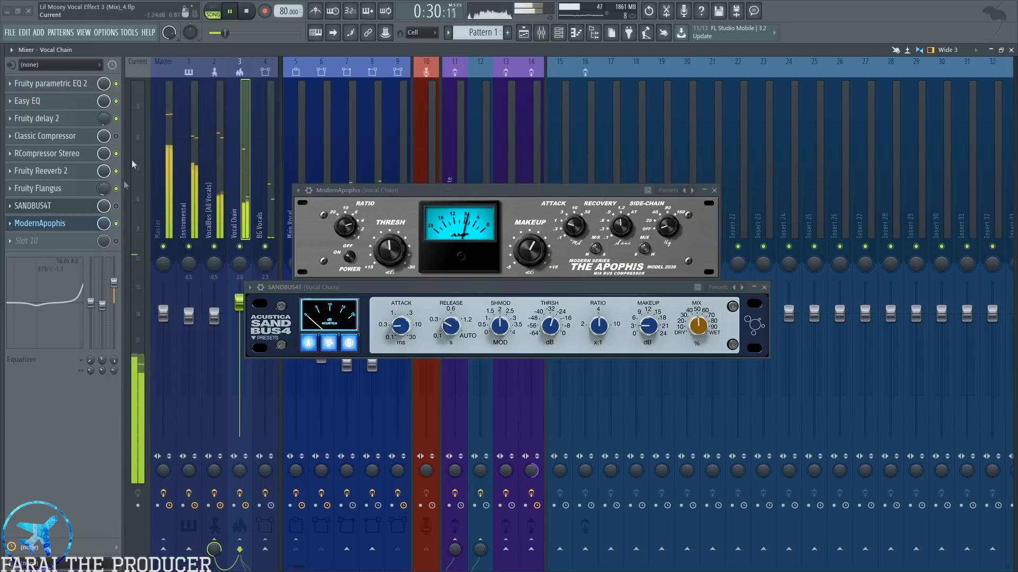
- Bypass ModernApophis, enable SANDBUS4T, replay the section and close both plugin windows
{"action": "key", "text": "space"}
{"action": "left_click", "coordinate": [116, 223]}
{"action": "left_click", "coordinate": [116, 206]}
{"action": "key", "text": "space"}
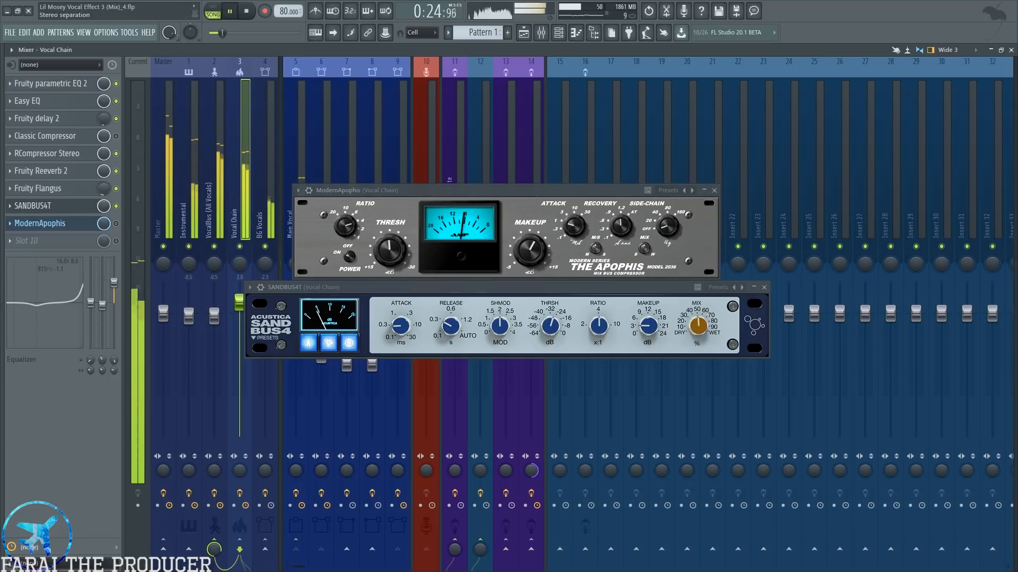
{"action": "key", "text": "space"}
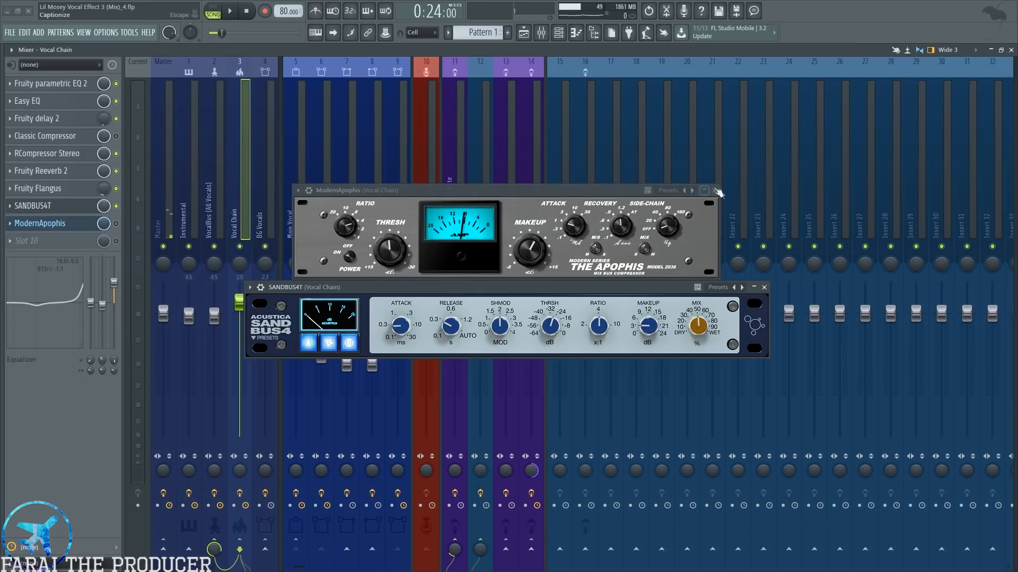
{"action": "left_click", "coordinate": [714, 190]}
{"action": "left_click", "coordinate": [764, 287]}
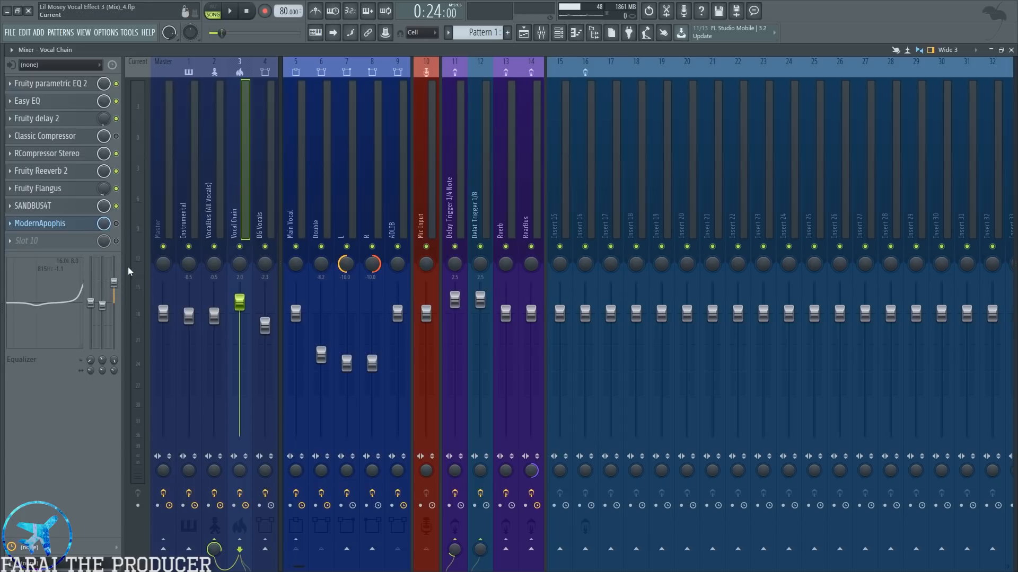
- Open SANDPRE4T and Drive on the VocalBus (All Vocals) track, with Drive placed directly above SANDPRE4T
{"action": "left_click", "coordinate": [215, 223]}
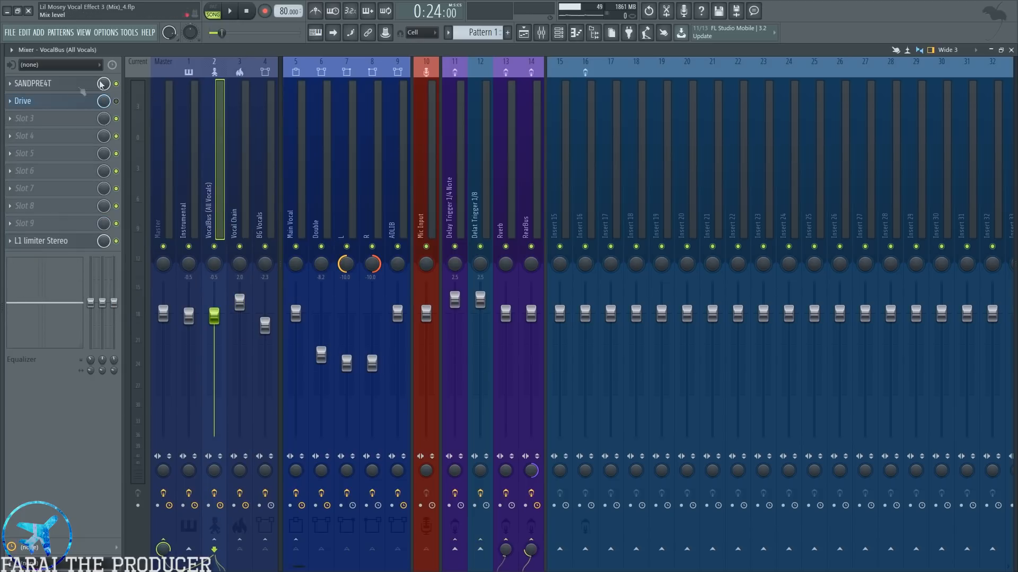
{"action": "left_click", "coordinate": [32, 83]}
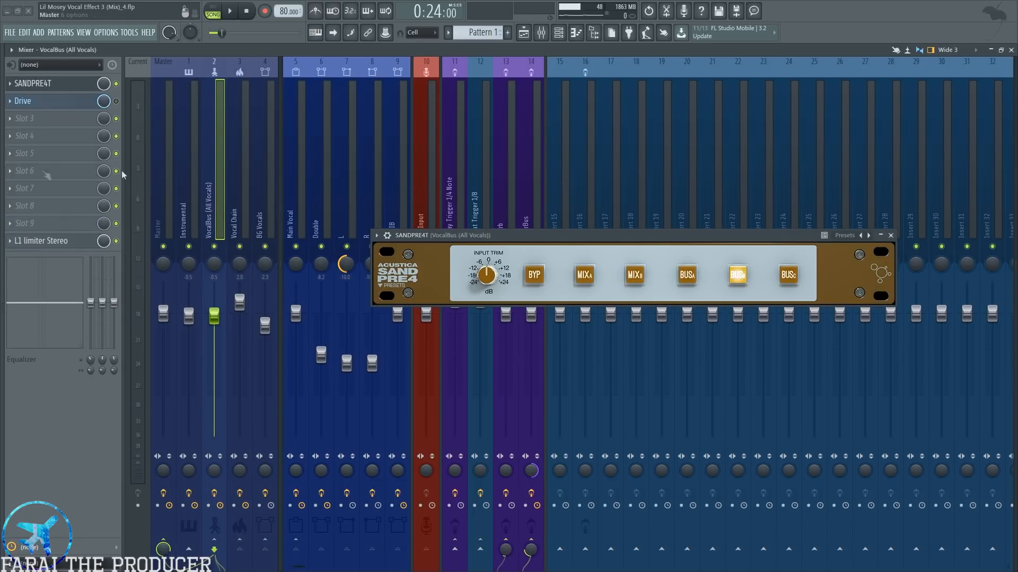
{"action": "left_click", "coordinate": [44, 105]}
{"action": "left_click_drag", "start_coordinate": [325, 118], "coordinate": [499, 163]}
{"action": "left_click_drag", "start_coordinate": [497, 234], "coordinate": [406, 245]}
{"action": "left_click_drag", "start_coordinate": [461, 160], "coordinate": [481, 180]}
{"action": "left_click", "coordinate": [58, 102]}
{"action": "left_click", "coordinate": [58, 102]}
- Show the wrapper settings of Drive, return to its controls and close the Drive and SANDPRE4T windows
{"action": "left_click", "coordinate": [427, 181]}
{"action": "left_click", "coordinate": [454, 201]}
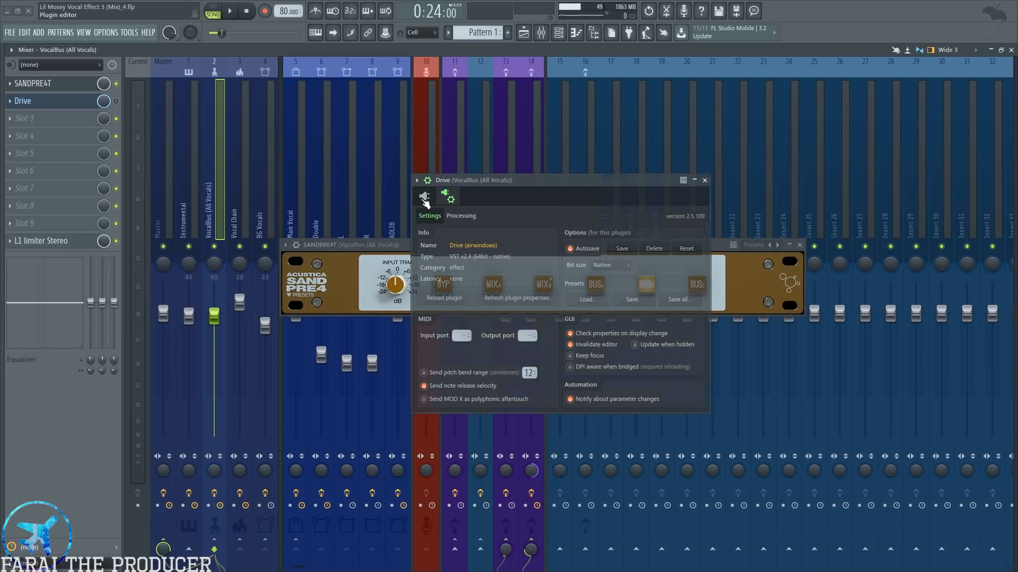
{"action": "left_click", "coordinate": [428, 182]}
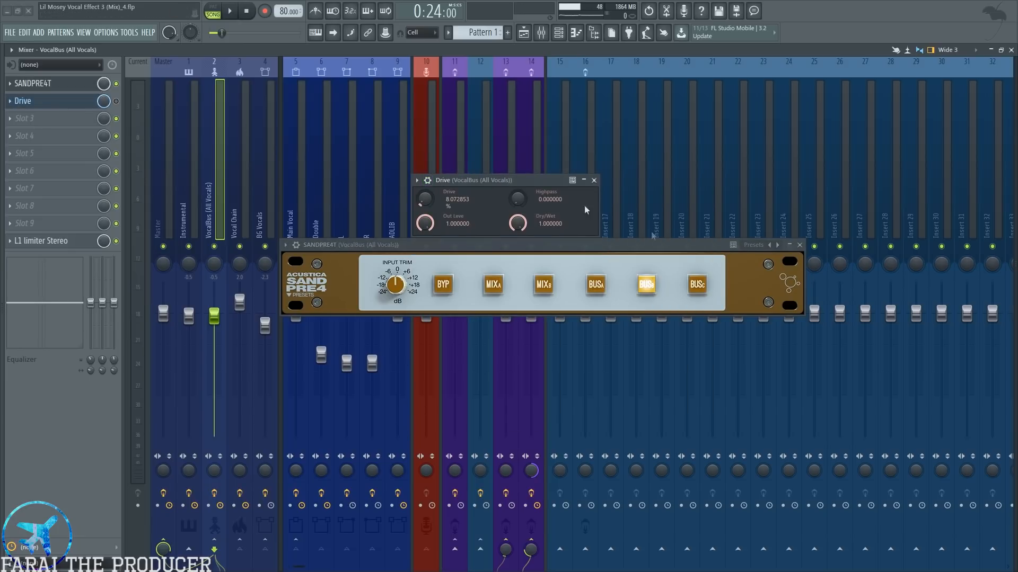
{"action": "left_click_drag", "start_coordinate": [461, 190], "coordinate": [492, 186]}
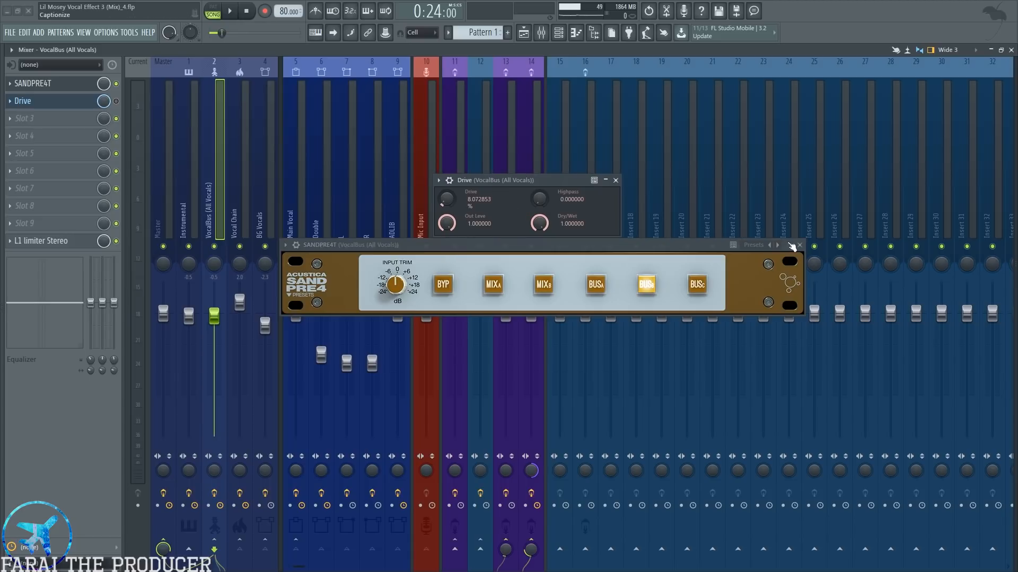
{"action": "left_click", "coordinate": [800, 246]}
{"action": "left_click", "coordinate": [615, 181]}
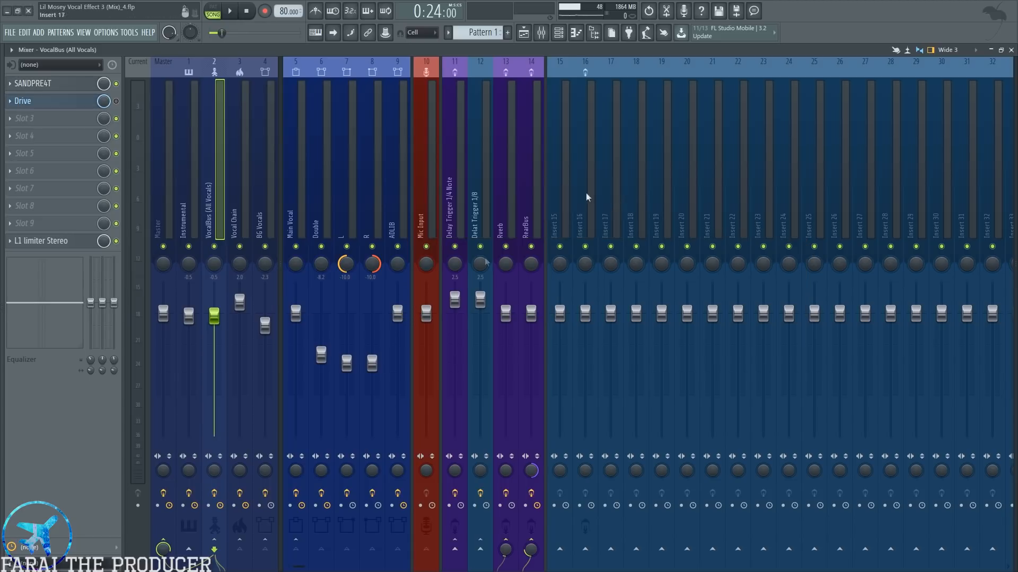
- Open Chorus and Easy EQ on the Double track and arrange their windows side by side
{"action": "left_click", "coordinate": [301, 195]}
{"action": "left_click", "coordinate": [317, 204]}
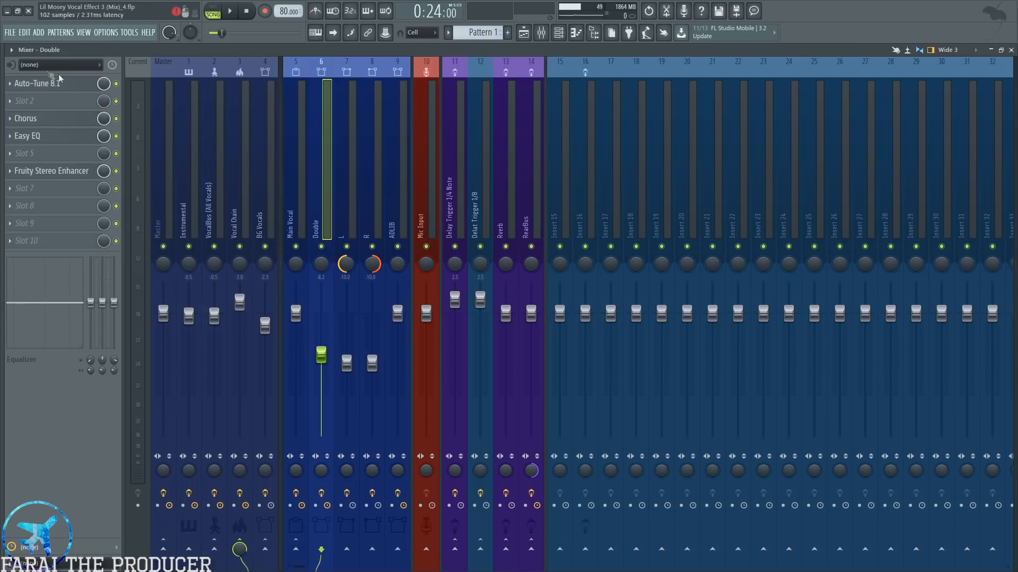
{"action": "left_click", "coordinate": [62, 121]}
{"action": "left_click", "coordinate": [79, 136]}
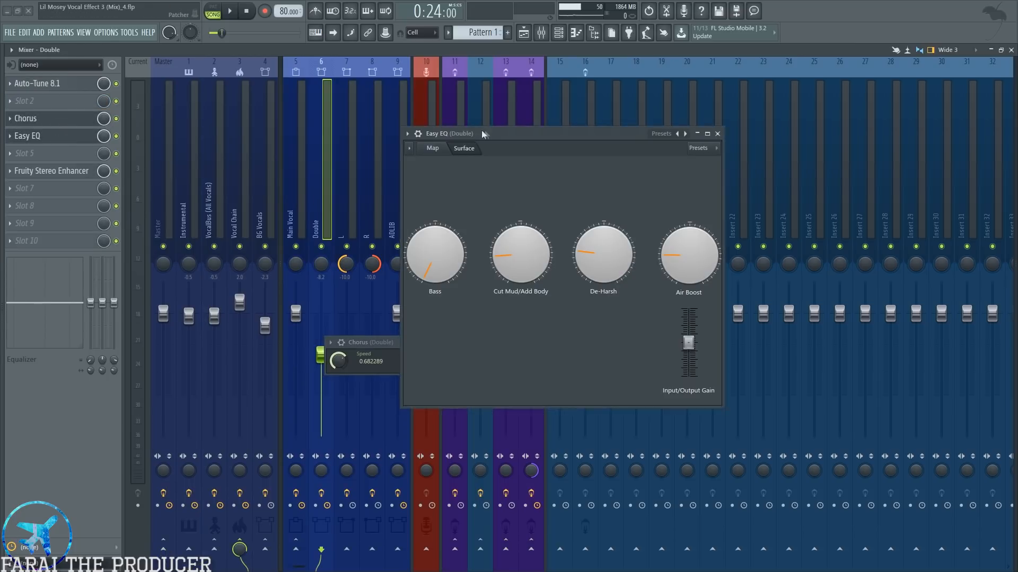
{"action": "left_click_drag", "start_coordinate": [477, 136], "coordinate": [609, 159]}
{"action": "left_click_drag", "start_coordinate": [409, 343], "coordinate": [319, 322]}
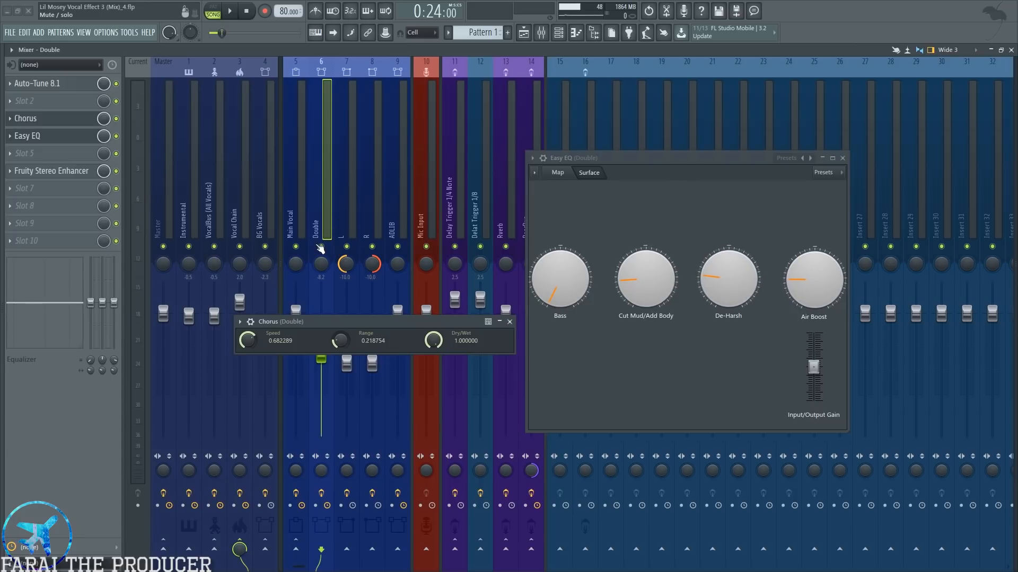
- Solo the Double track and play it with Easy EQ bypassed and re-enabled, and unsolo the track
{"action": "key", "text": "space"}
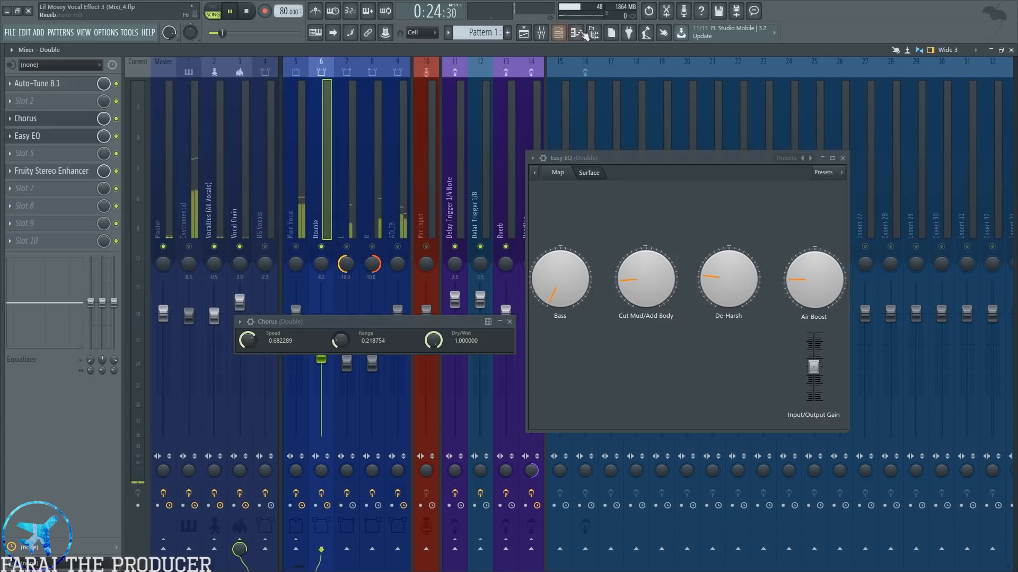
{"action": "key", "text": "F5"}
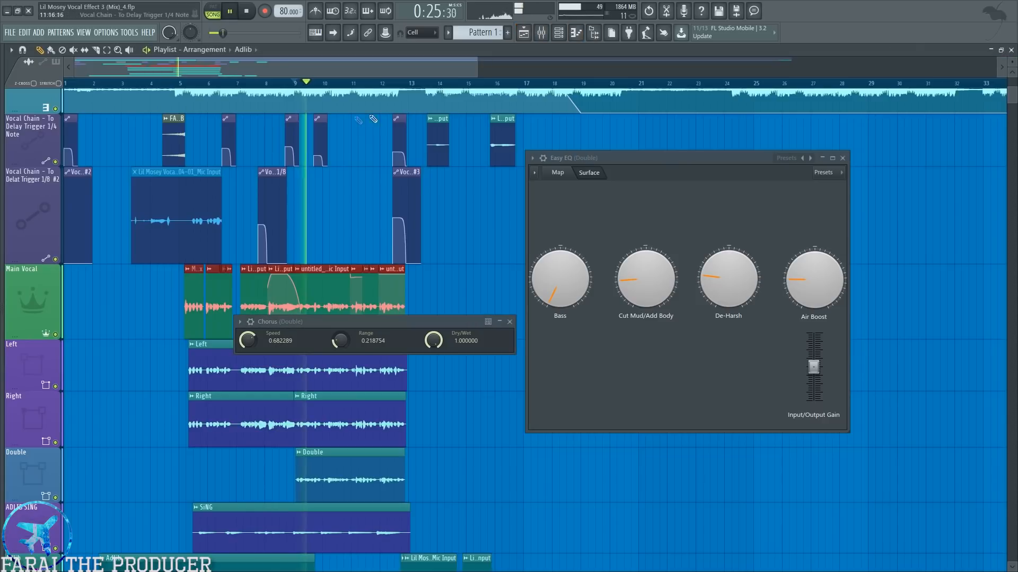
{"action": "left_click", "coordinate": [541, 33]}
{"action": "left_click", "coordinate": [117, 136]}
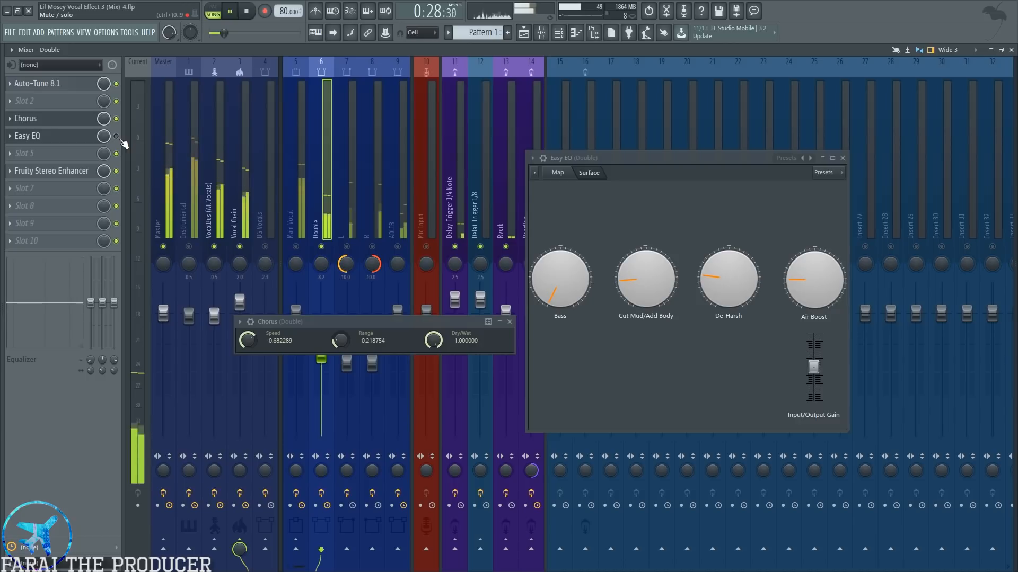
{"action": "left_click", "coordinate": [117, 137]}
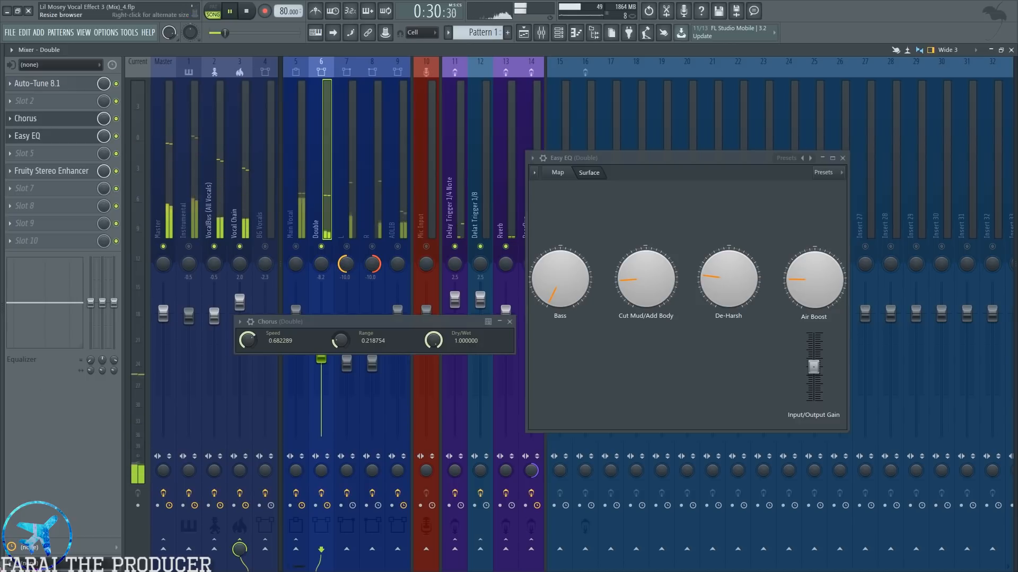
{"action": "key", "text": "space"}
{"action": "right_click", "coordinate": [320, 246]}
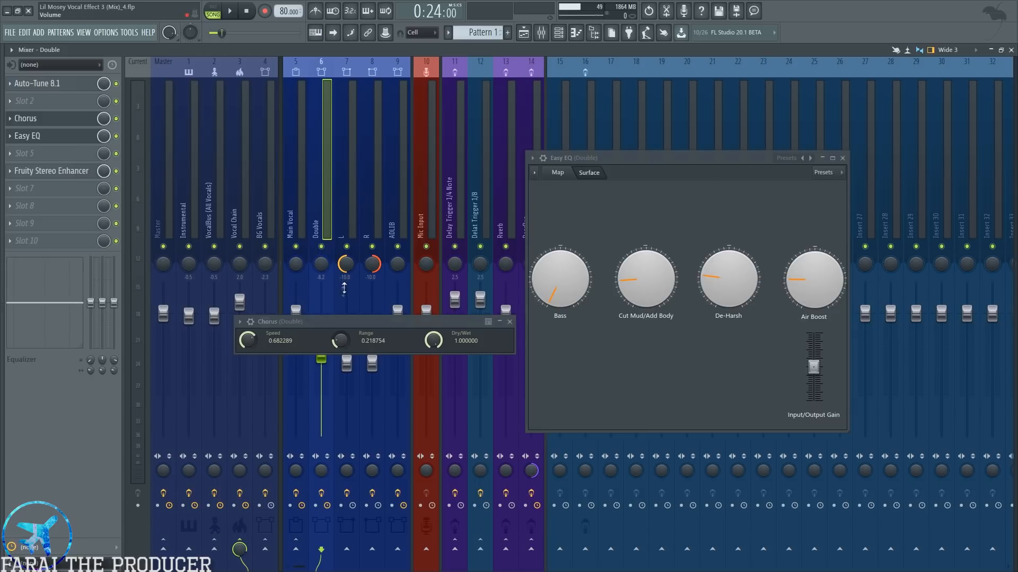
- Move the Double track's Chorus window higher, show its wrapper settings and return to its controls
{"action": "left_click_drag", "start_coordinate": [335, 326], "coordinate": [331, 210]}
{"action": "left_click", "coordinate": [247, 205]}
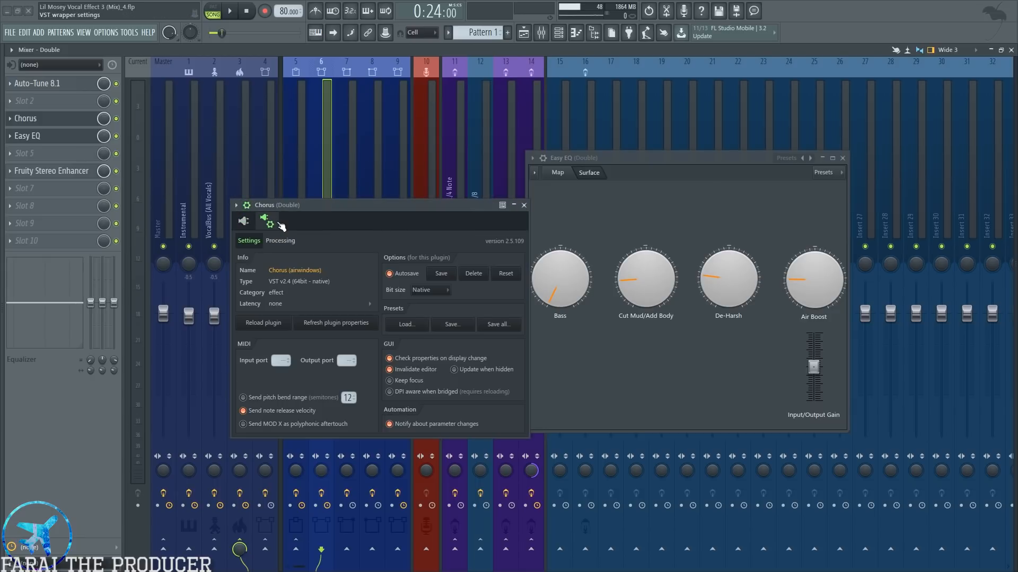
{"action": "left_click", "coordinate": [245, 222]}
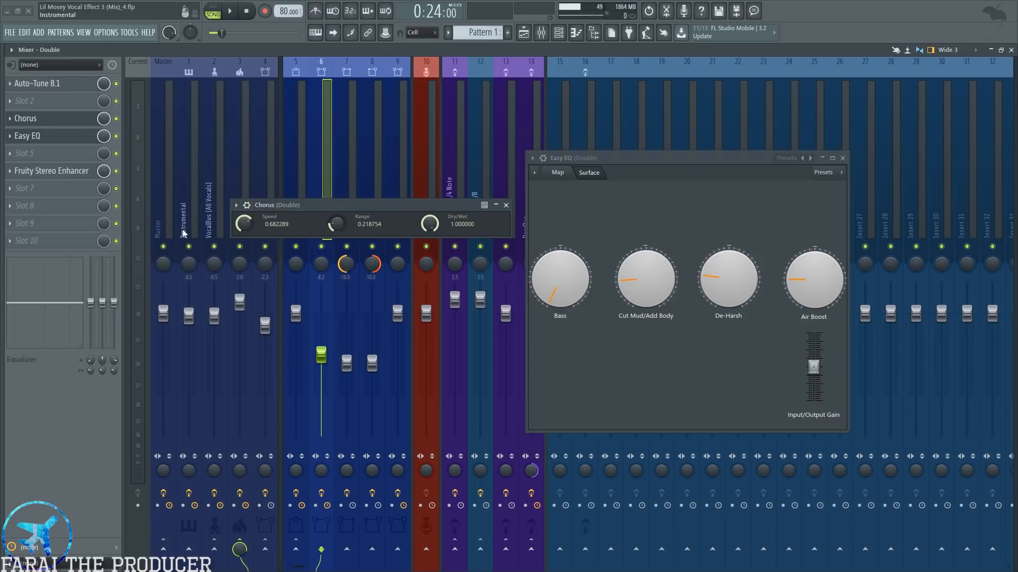
- Open Fruity Stereo Enhancer on the Double track to examine its settings, and close it along with Chorus
{"action": "left_click", "coordinate": [42, 170]}
{"action": "left_click_drag", "start_coordinate": [370, 202], "coordinate": [363, 266]}
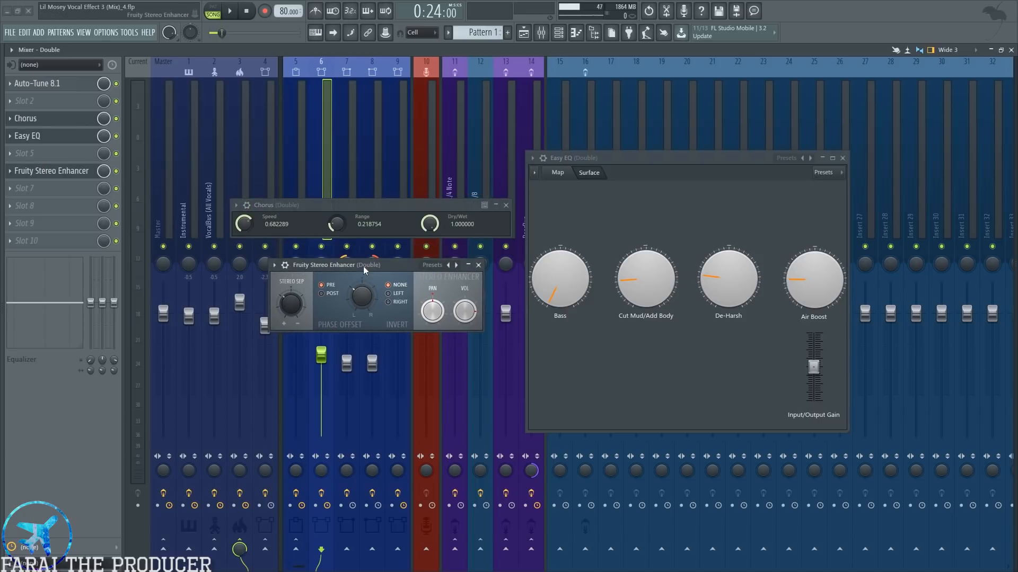
{"action": "left_click_drag", "start_coordinate": [434, 271], "coordinate": [441, 260]}
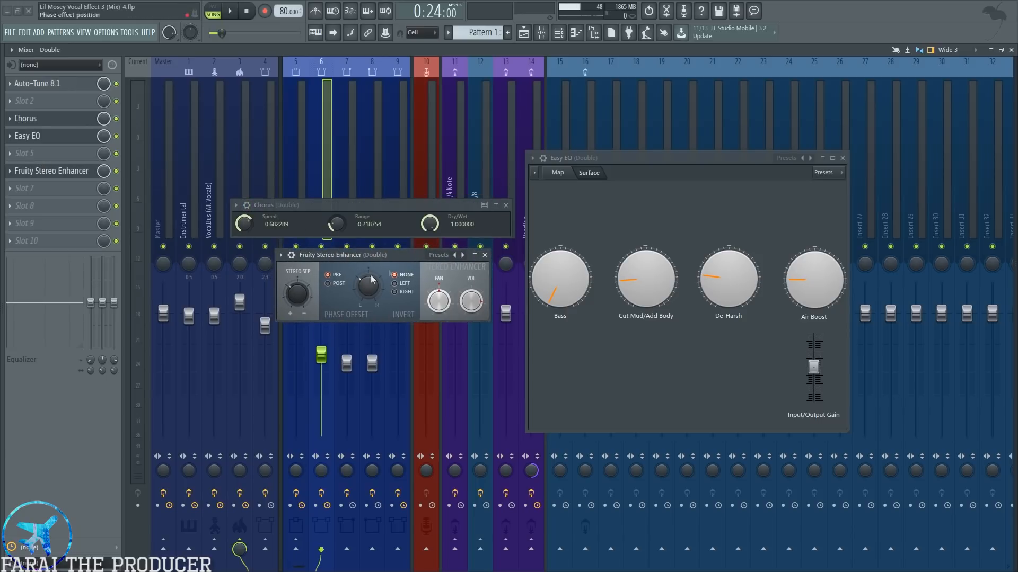
{"action": "left_click", "coordinate": [484, 255]}
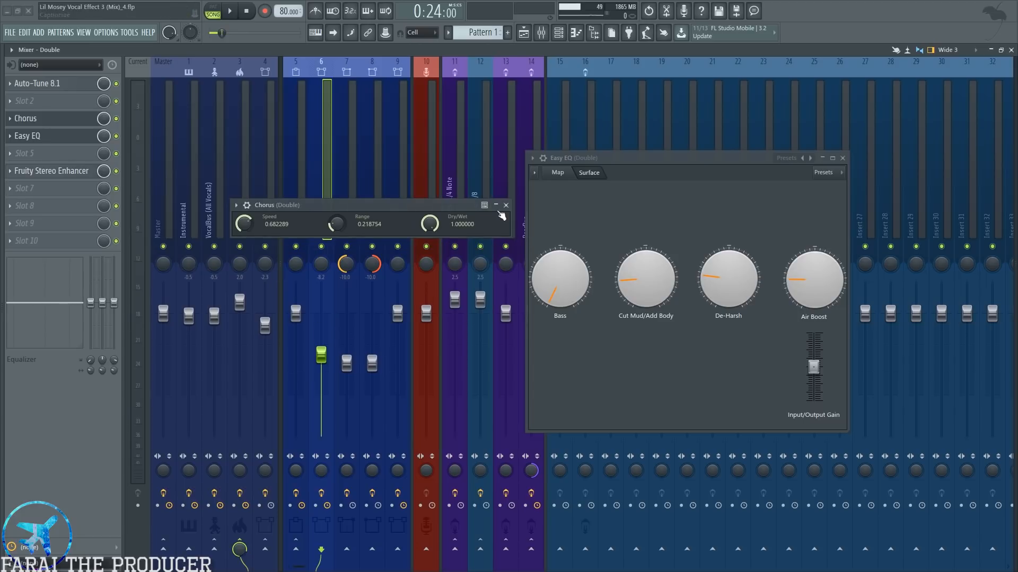
{"action": "left_click", "coordinate": [506, 206]}
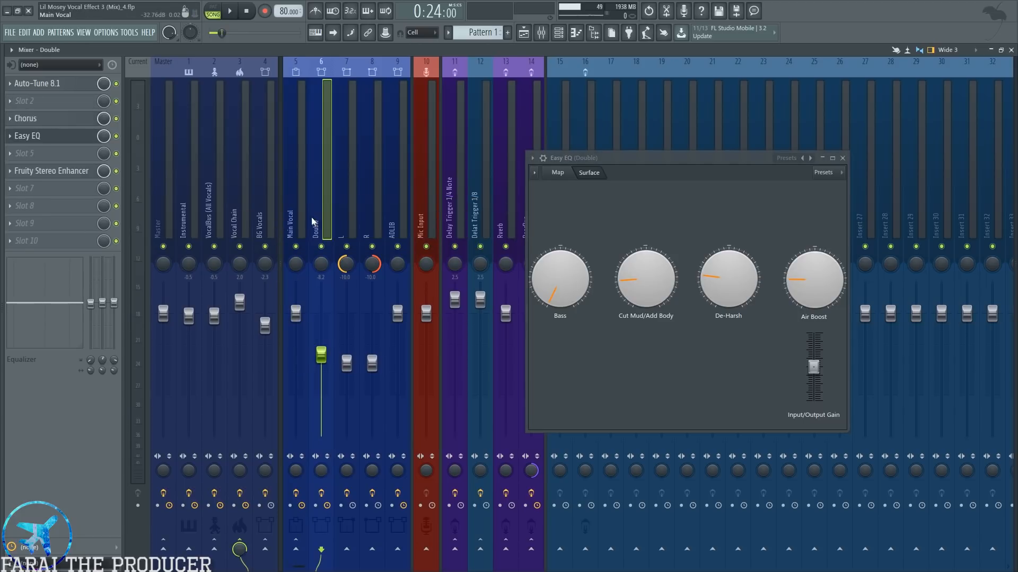
- Open Pitcher on the L track and play the L and R vocals soloed
{"action": "left_click", "coordinate": [344, 222]}
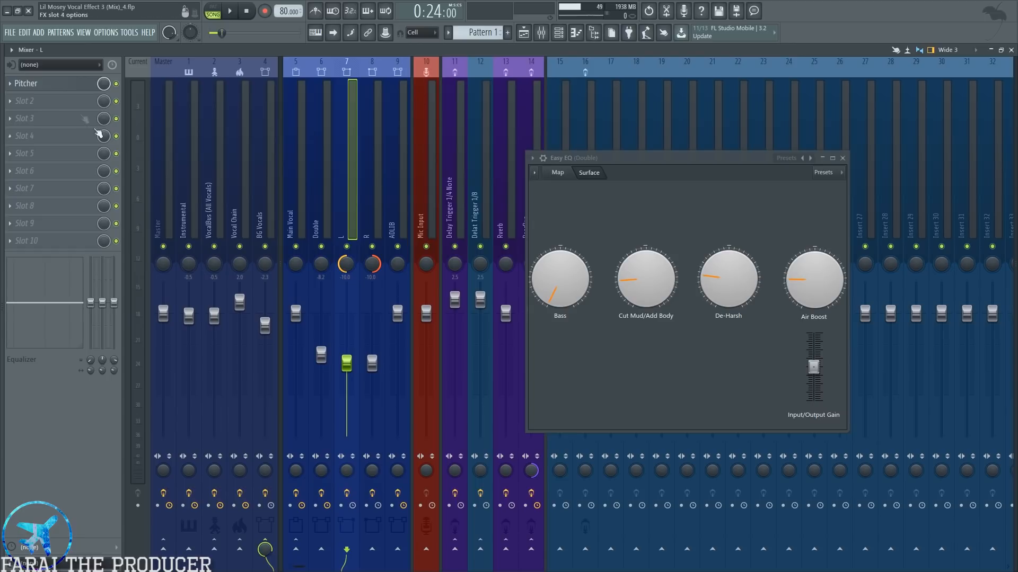
{"action": "left_click", "coordinate": [43, 83]}
{"action": "left_click_drag", "start_coordinate": [630, 81], "coordinate": [599, 91]}
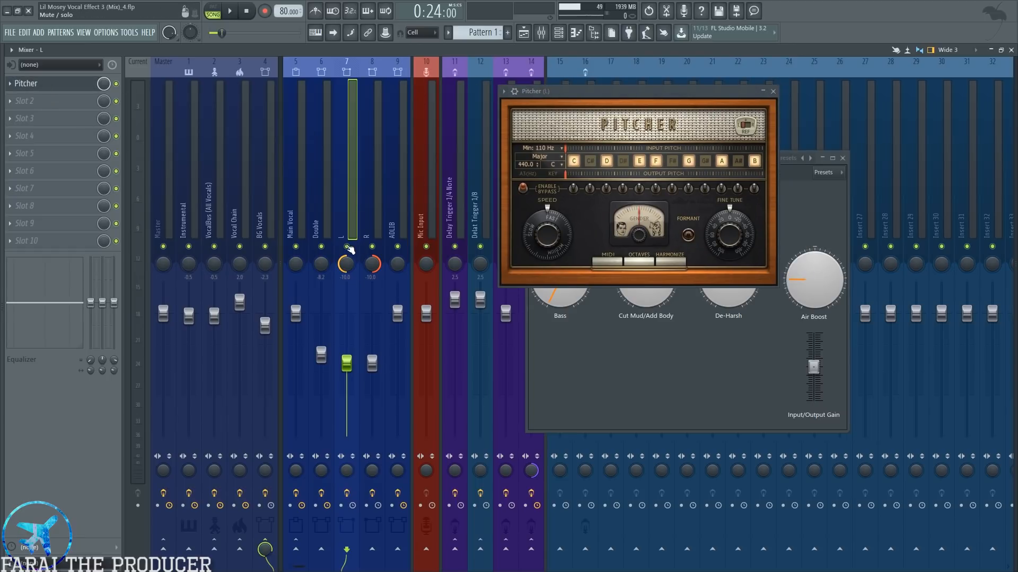
{"action": "key", "text": "space"}
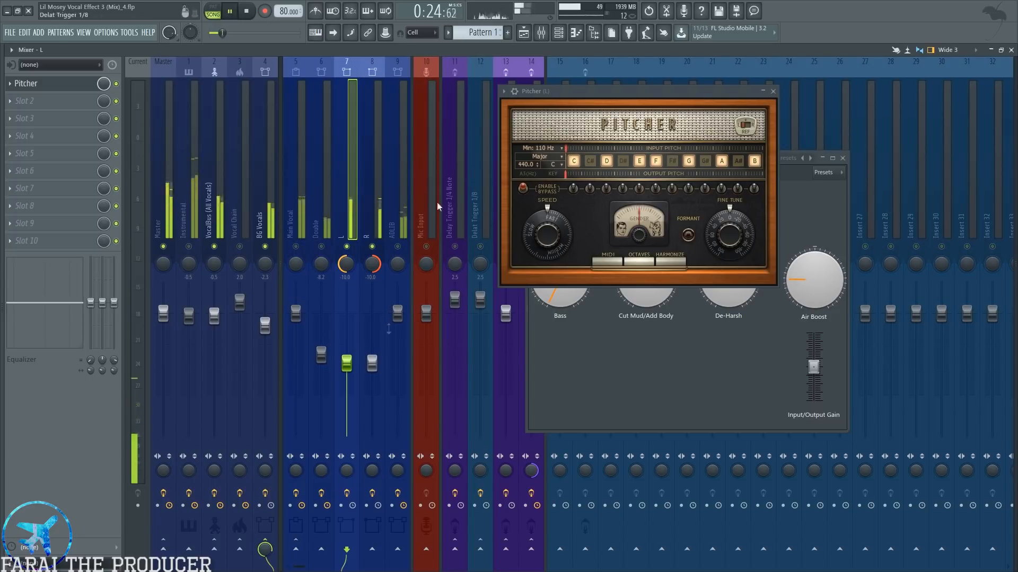
- Open Easy EQ on the BG Vocals track while the background vocals play, and stop and unsolo them
{"action": "left_click", "coordinate": [265, 139]}
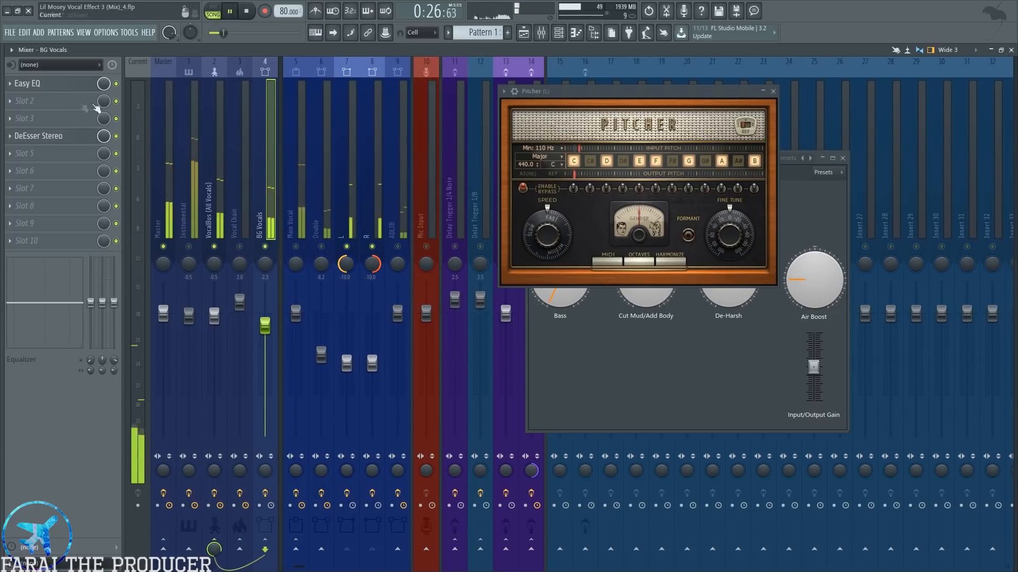
{"action": "left_click", "coordinate": [51, 83]}
{"action": "left_click_drag", "start_coordinate": [795, 128], "coordinate": [501, 201]}
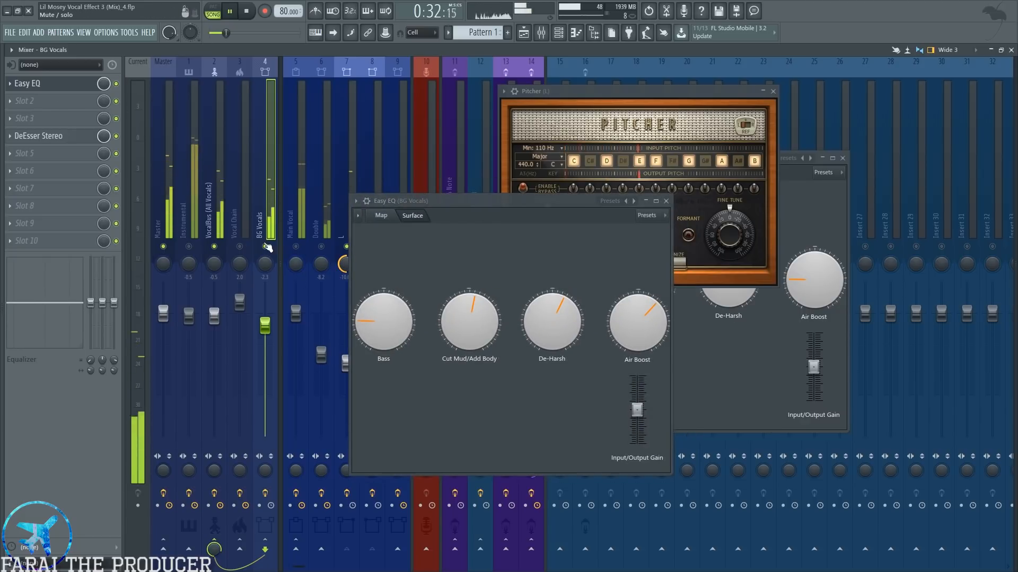
{"action": "key", "text": "space"}
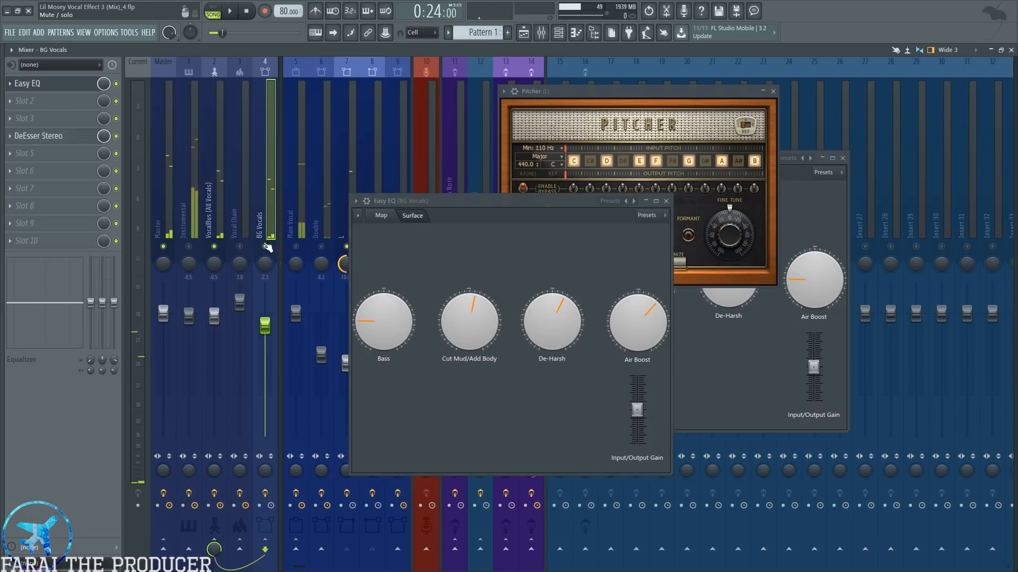
{"action": "right_click", "coordinate": [266, 247]}
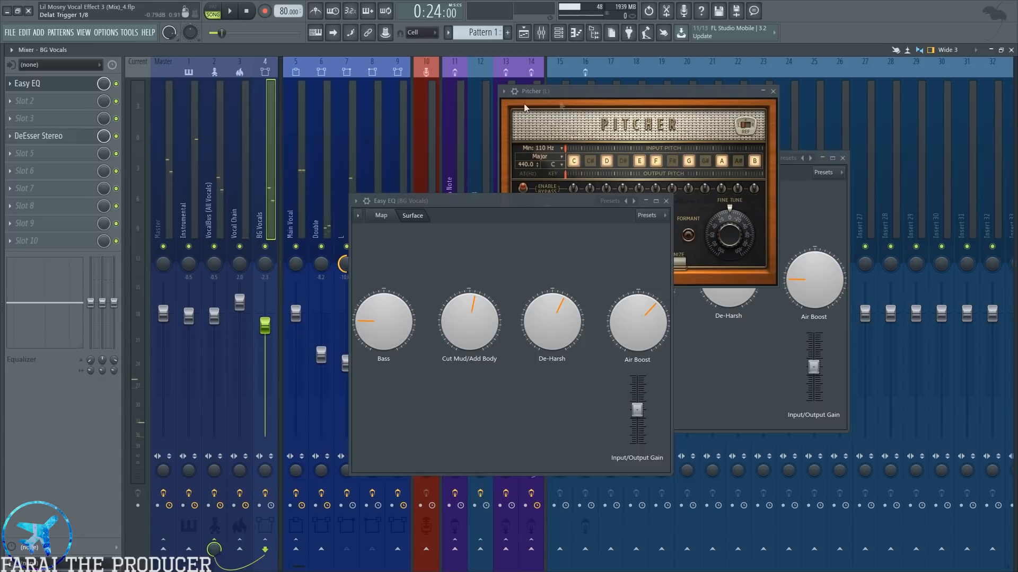
- Close Pitcher and the Double track's Easy EQ, and move the BG Vocals Easy EQ window clear of the vocal tracks
{"action": "left_click", "coordinate": [842, 159]}
{"action": "left_click", "coordinate": [772, 91]}
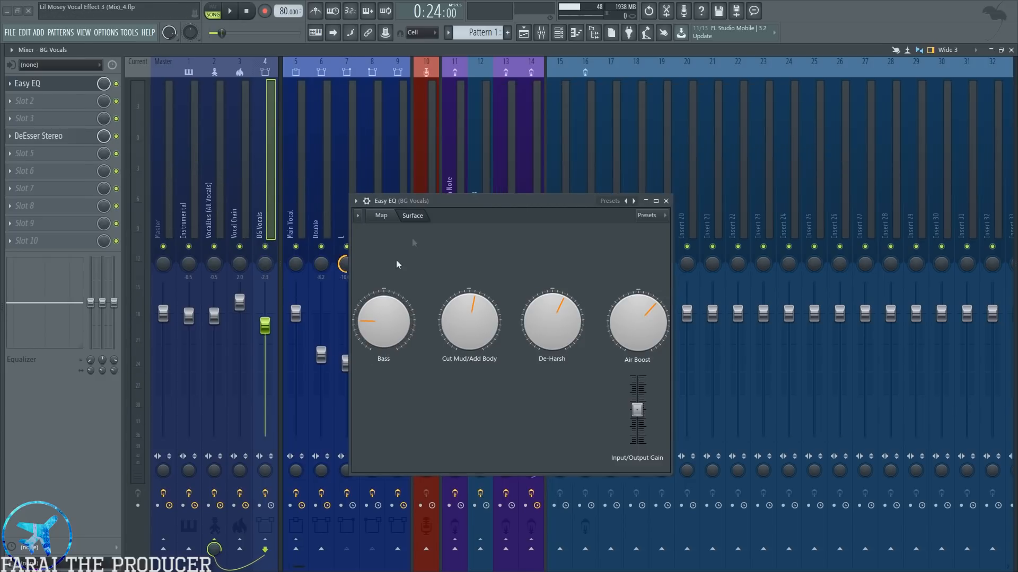
{"action": "left_click_drag", "start_coordinate": [472, 200], "coordinate": [577, 181]}
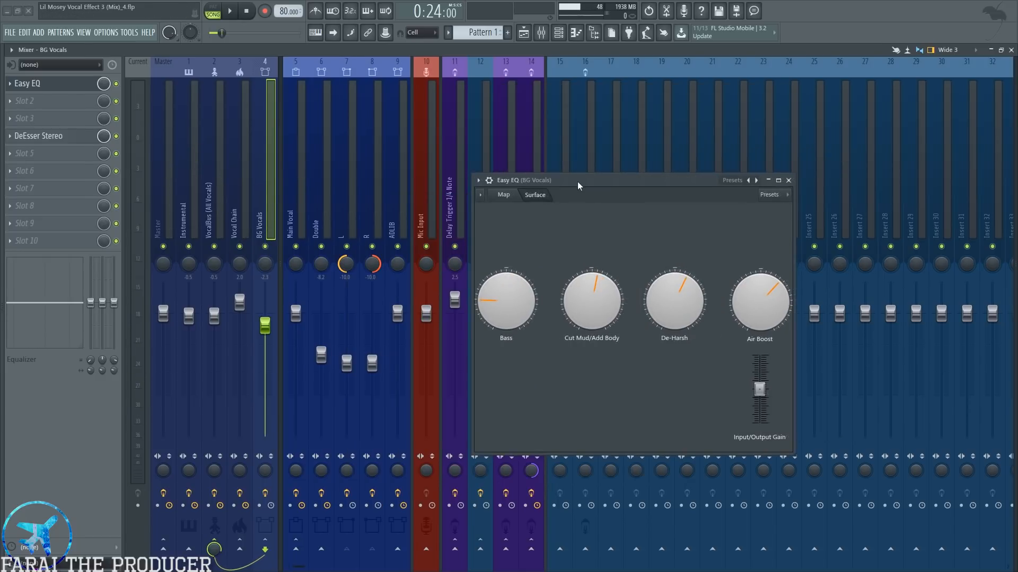
- Close Easy EQ on the BG Vocals track and select the ADLIB track to see its effects
{"action": "left_click", "coordinate": [788, 181]}
{"action": "left_click", "coordinate": [351, 225]}
{"action": "left_click", "coordinate": [386, 210]}
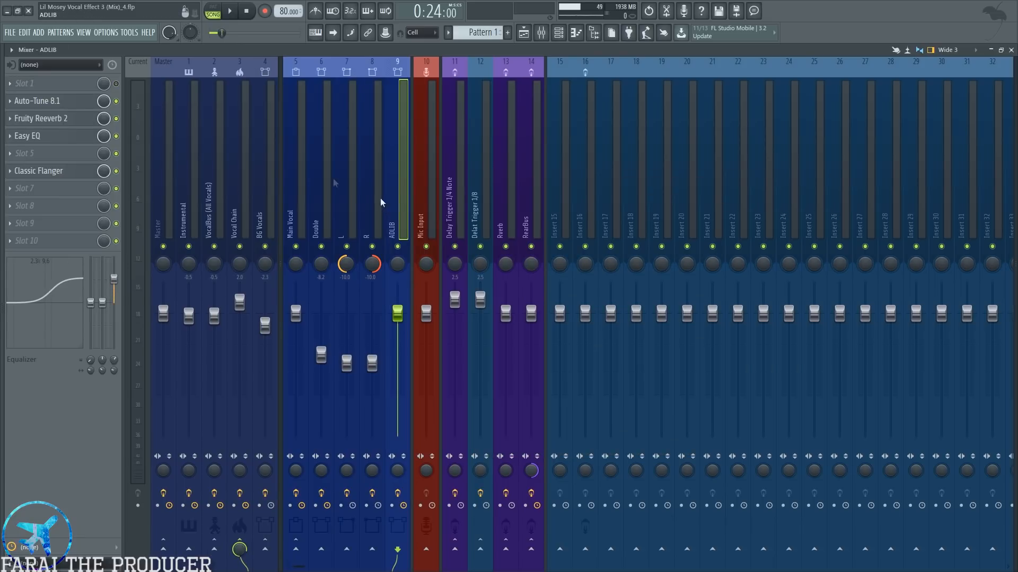
- Mark the long Adlib clip in the playlist and play the arrangement from bar 12
{"action": "left_click", "coordinate": [523, 33]}
{"action": "scroll", "coordinate": [374, 191], "scroll_direction": "down", "scroll_amount": 5}
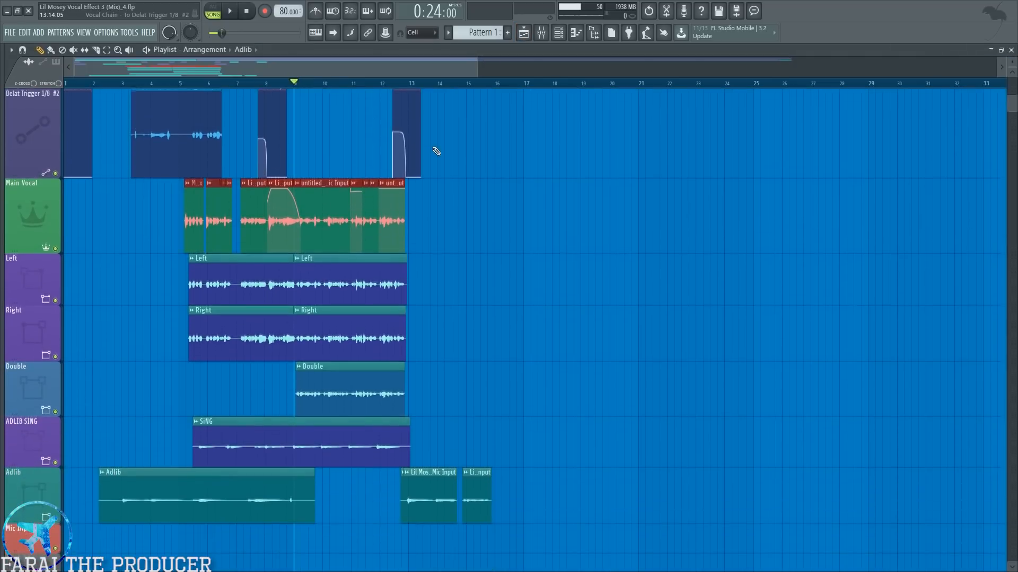
{"action": "left_click_drag", "start_coordinate": [186, 356], "coordinate": [296, 375]}
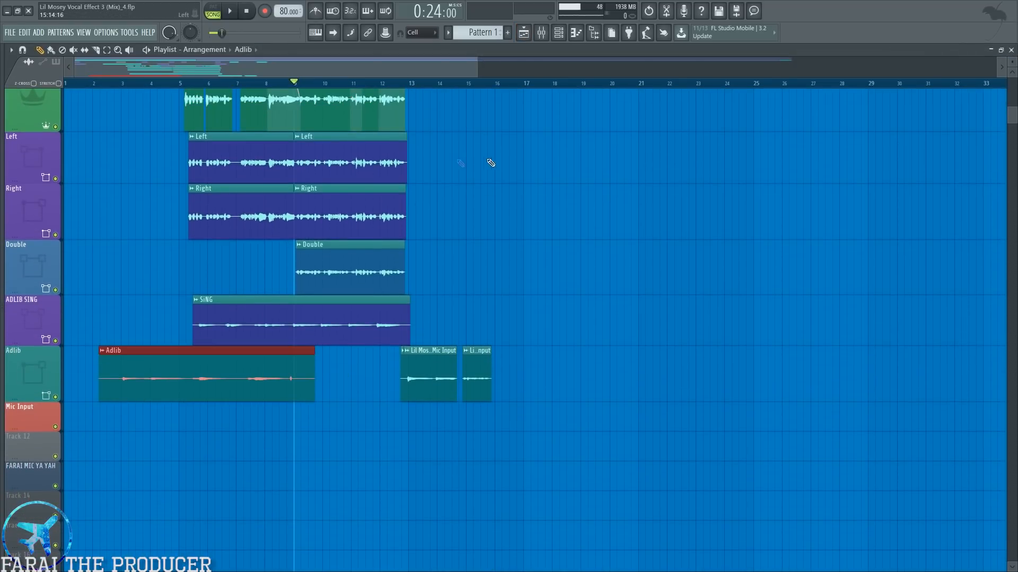
{"action": "scroll", "coordinate": [415, 86], "scroll_direction": "up", "scroll_amount": 4}
{"action": "left_click", "coordinate": [330, 84]}
{"action": "key", "text": "space"}
- Select the Adlib clips around bars 13 to 15, open the first one's sample settings, and place that window clear of the used mixer tracks
{"action": "left_click", "coordinate": [531, 115], "text": "ctrl"}
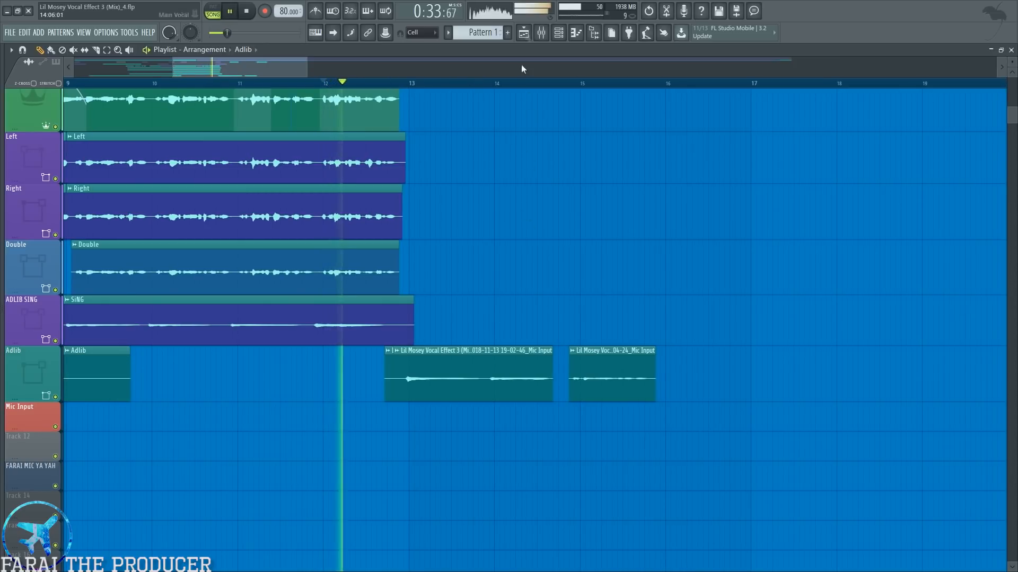
{"action": "left_click_drag", "start_coordinate": [405, 386], "coordinate": [702, 393]}
{"action": "double_click", "coordinate": [489, 395]}
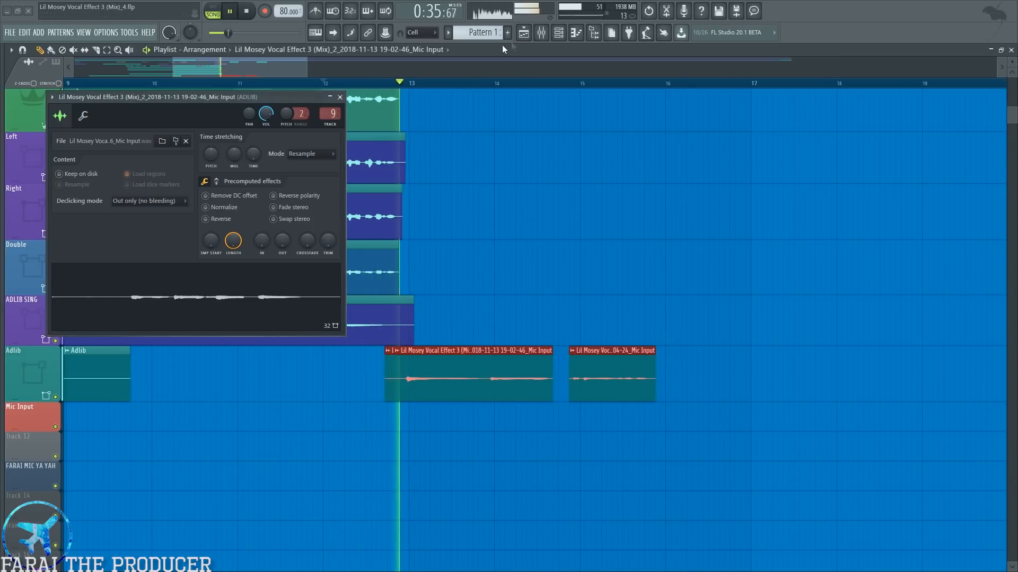
{"action": "left_click", "coordinate": [541, 33]}
{"action": "left_click_drag", "start_coordinate": [254, 97], "coordinate": [804, 121]}
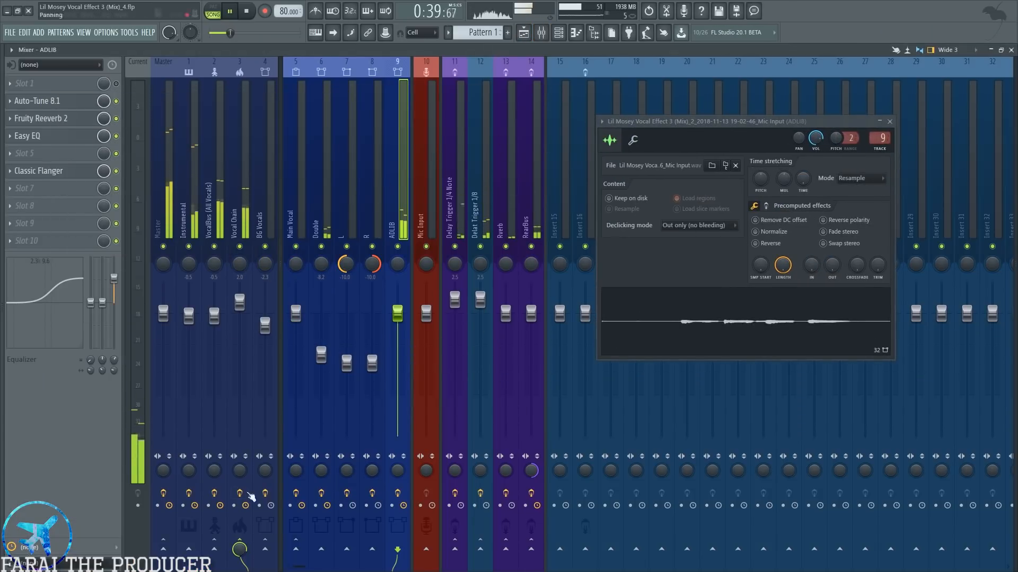
- Open Auto-Tune 8.1, Fruity Reeverb 2, Easy EQ and Classic Flanger on the ADLIB track while the song plays
{"action": "left_click", "coordinate": [42, 101]}
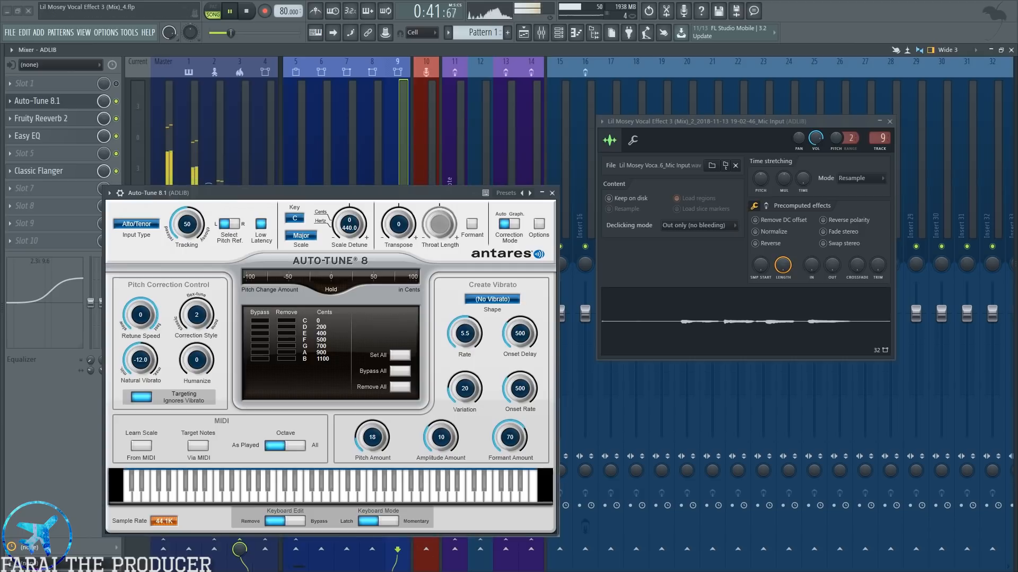
{"action": "left_click", "coordinate": [53, 119]}
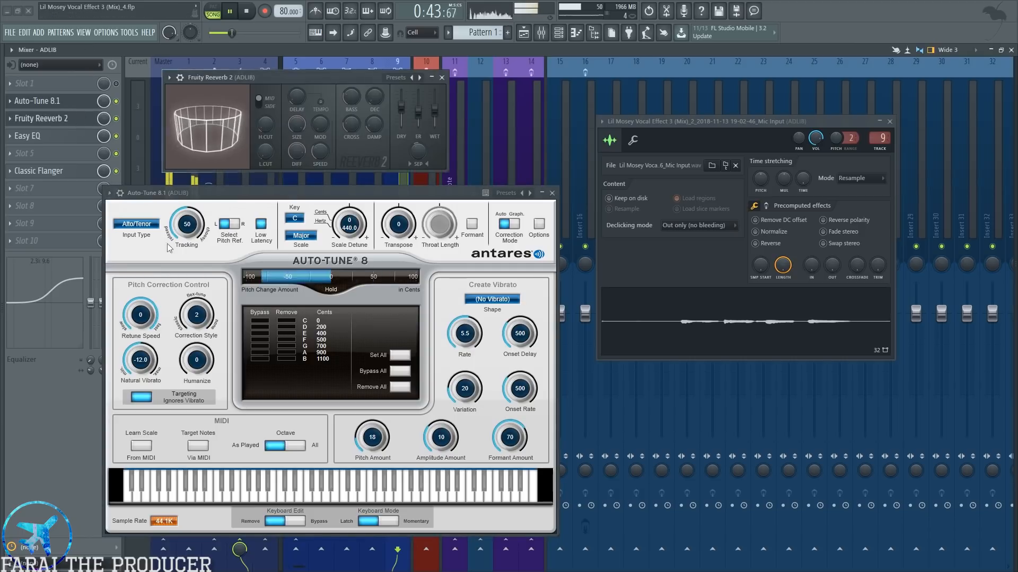
{"action": "left_click", "coordinate": [59, 137]}
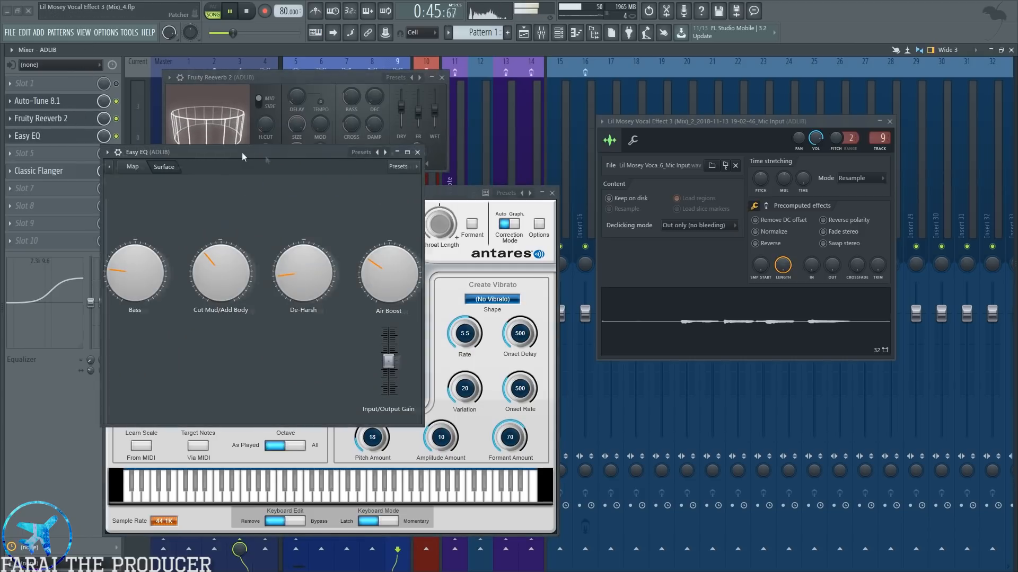
{"action": "left_click_drag", "start_coordinate": [241, 151], "coordinate": [571, 198]}
{"action": "left_click", "coordinate": [42, 171]}
- Stop playback and close the ADLIB track's plugin windows and the adlib sample settings
{"action": "key", "text": "space"}
{"action": "left_click", "coordinate": [464, 273]}
{"action": "left_click", "coordinate": [750, 197]}
{"action": "left_click", "coordinate": [552, 193]}
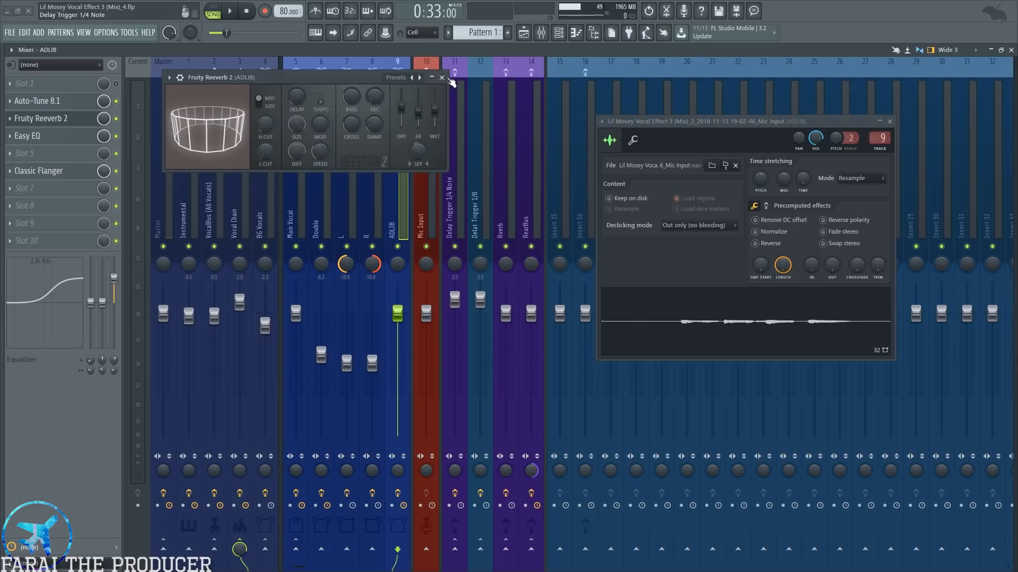
{"action": "left_click", "coordinate": [442, 77]}
{"action": "left_click", "coordinate": [890, 122]}
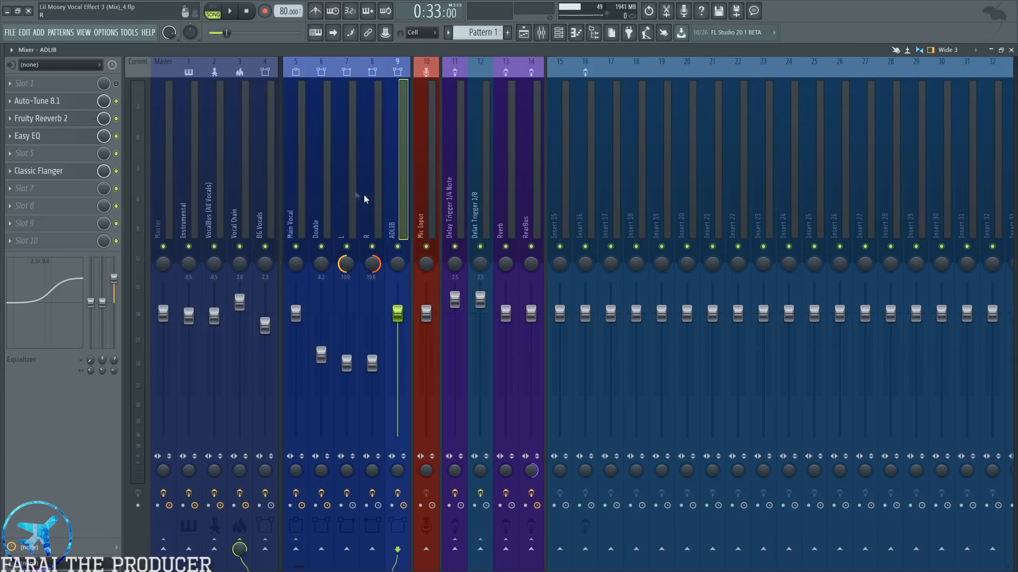
- Bypass the effect slots on the Vocal Chain and Main Vocal tracks
{"action": "left_click", "coordinate": [297, 179]}
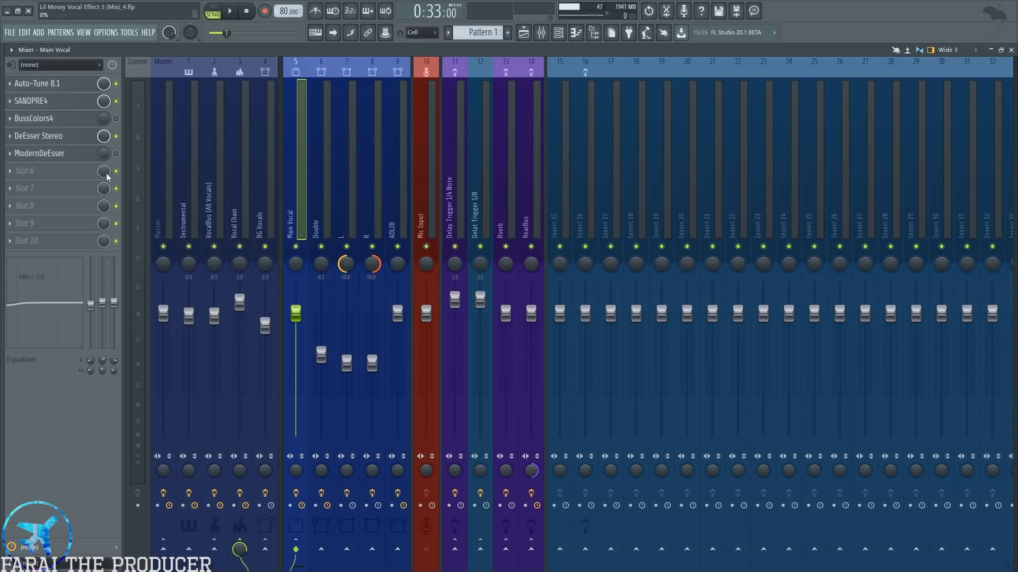
{"action": "left_click", "coordinate": [256, 180]}
{"action": "left_click", "coordinate": [244, 184]}
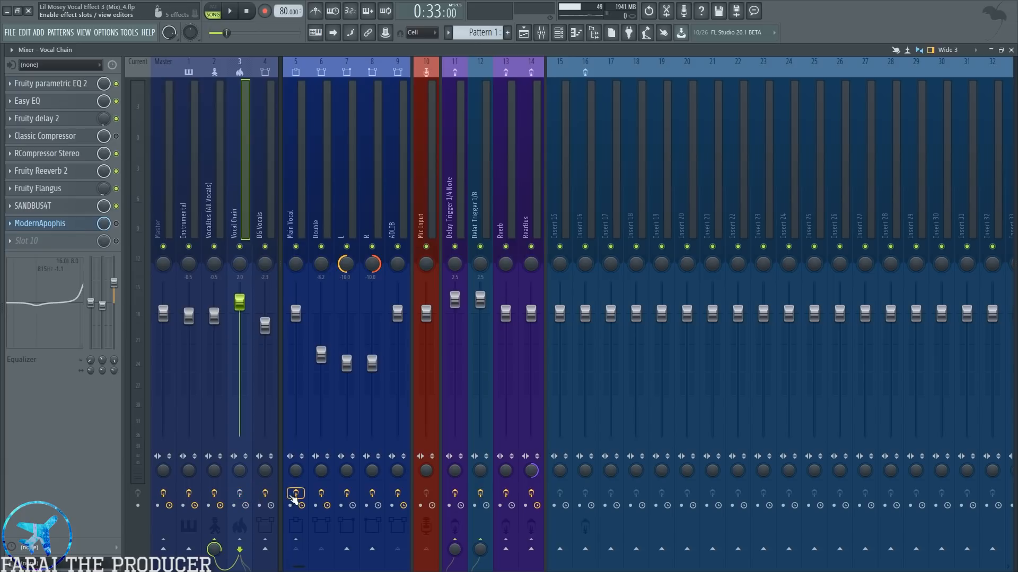
{"action": "left_click", "coordinate": [295, 494]}
- Play the arrangement from just after bar 5 to hear the vocals without effects, and return to the mixer
{"action": "key", "text": "space"}
{"action": "key", "text": "space"}
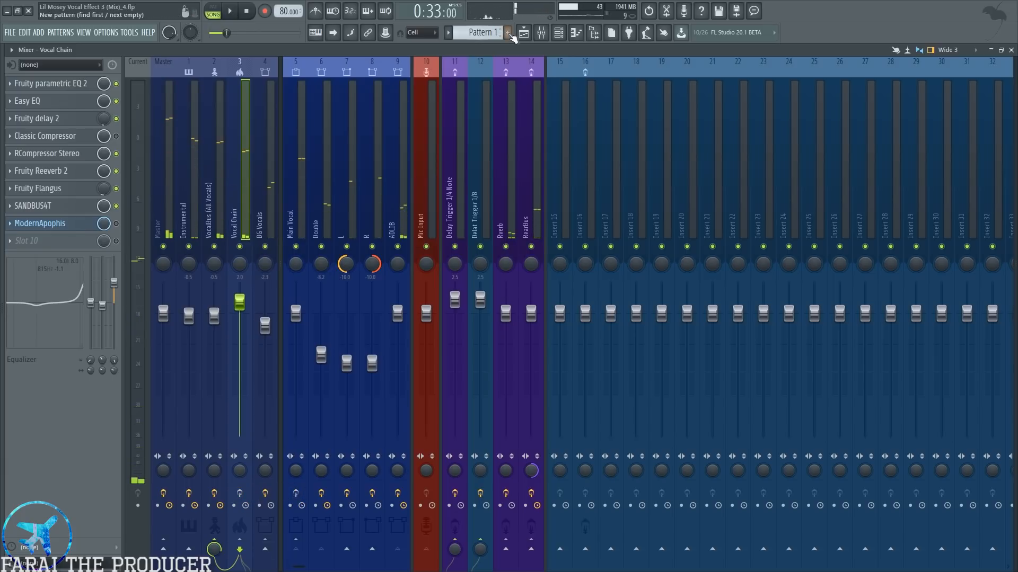
{"action": "left_click", "coordinate": [523, 33]}
{"action": "key", "text": "space"}
{"action": "scroll", "coordinate": [347, 87], "scroll_direction": "down", "scroll_amount": 4}
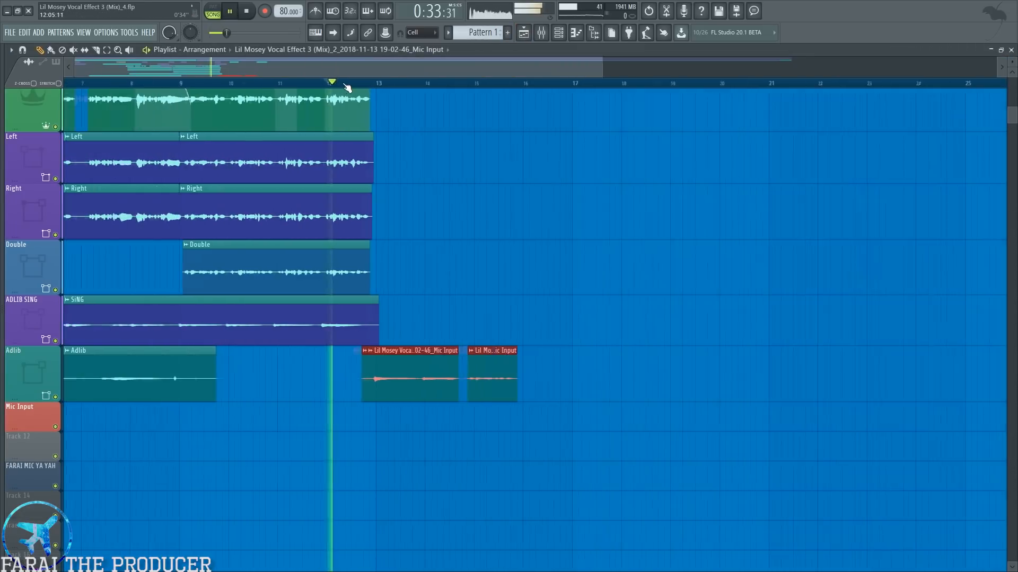
{"action": "scroll", "coordinate": [311, 170], "scroll_direction": "up", "scroll_amount": 4}
{"action": "left_click", "coordinate": [156, 84]}
{"action": "left_click", "coordinate": [541, 33]}
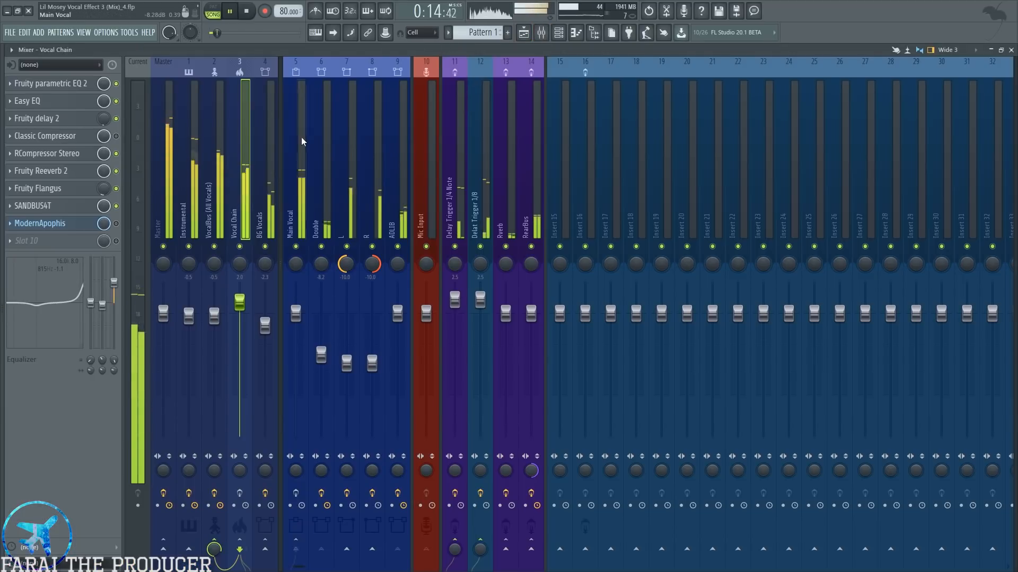
- Mute the Double, L, R and ADLIB tracks to hear the Main Vocal alone, and stop playback
{"action": "left_click", "coordinate": [298, 169]}
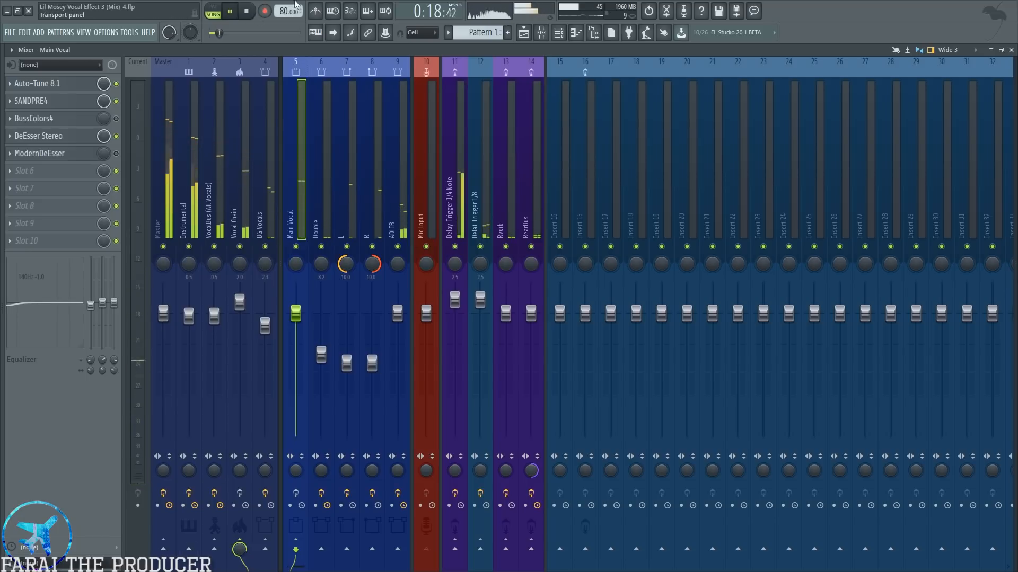
{"action": "left_click_drag", "start_coordinate": [321, 247], "coordinate": [397, 248]}
{"action": "key", "text": "space"}
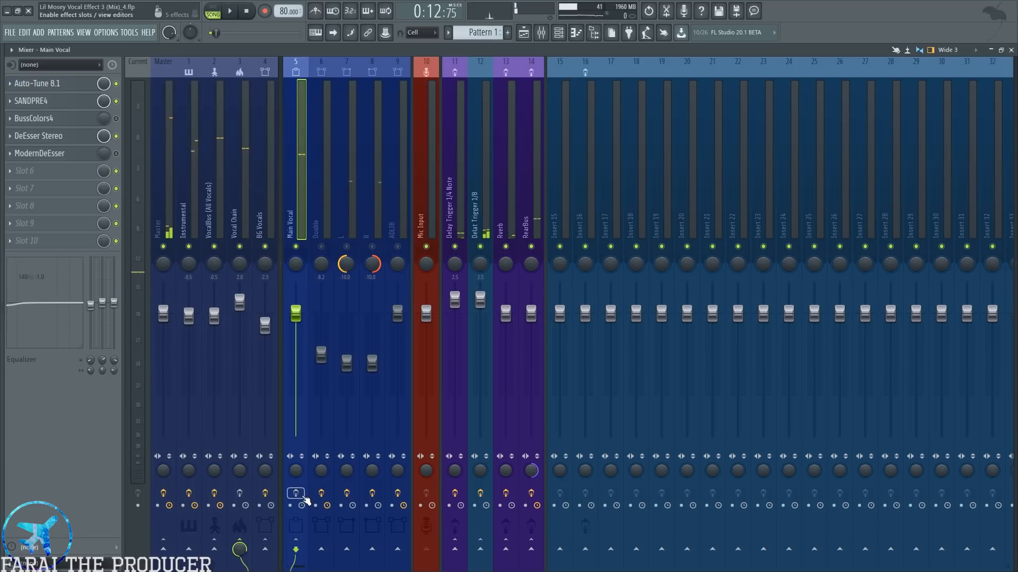
- Re-enable the effect slots on the Vocal Chain track and play the vocals with effects
{"action": "left_click", "coordinate": [242, 504]}
{"action": "left_click", "coordinate": [240, 496]}
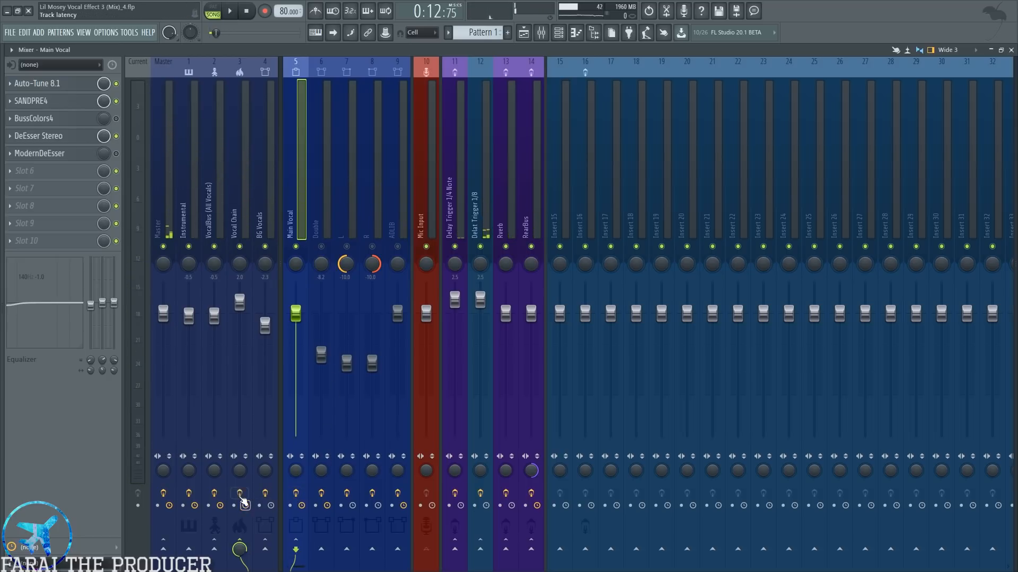
{"action": "key", "text": "space"}
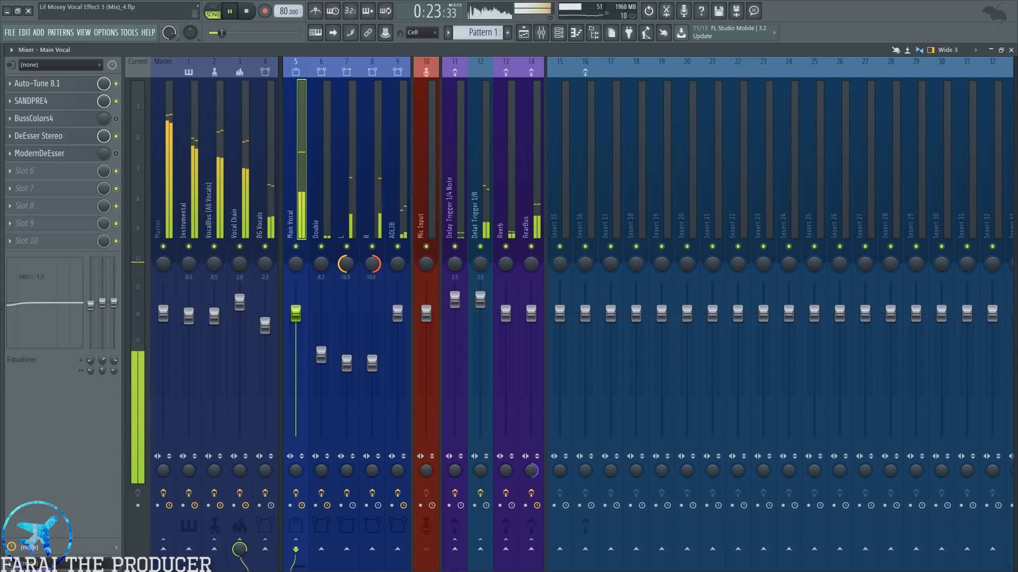
- Open H-Delay Stereo and Fruity Delay 3 on the Delay Trigger 1/4 Note track, arrange their windows, and stop playback
{"action": "left_click", "coordinate": [429, 181]}
{"action": "left_click", "coordinate": [451, 181]}
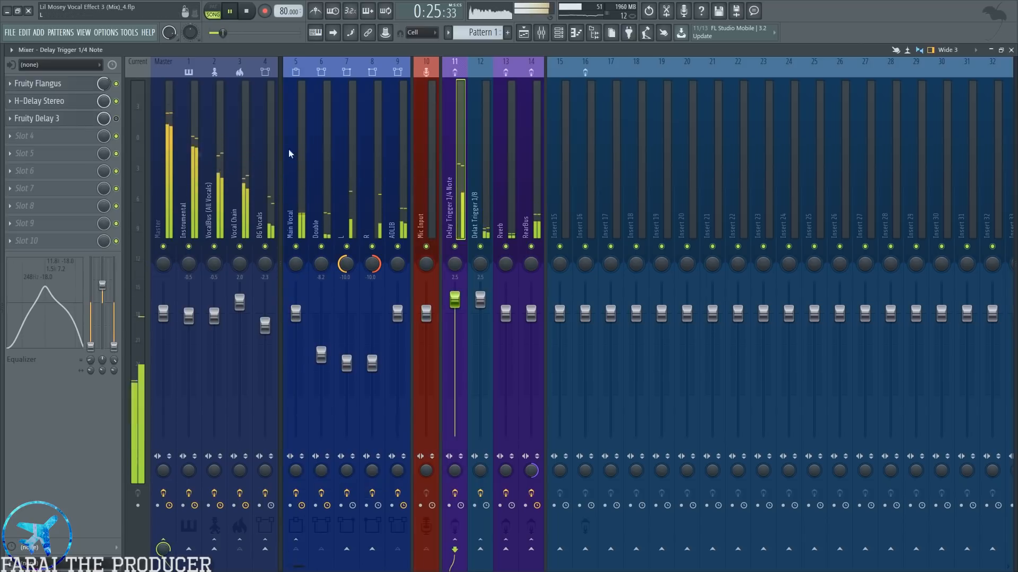
{"action": "left_click", "coordinate": [68, 101]}
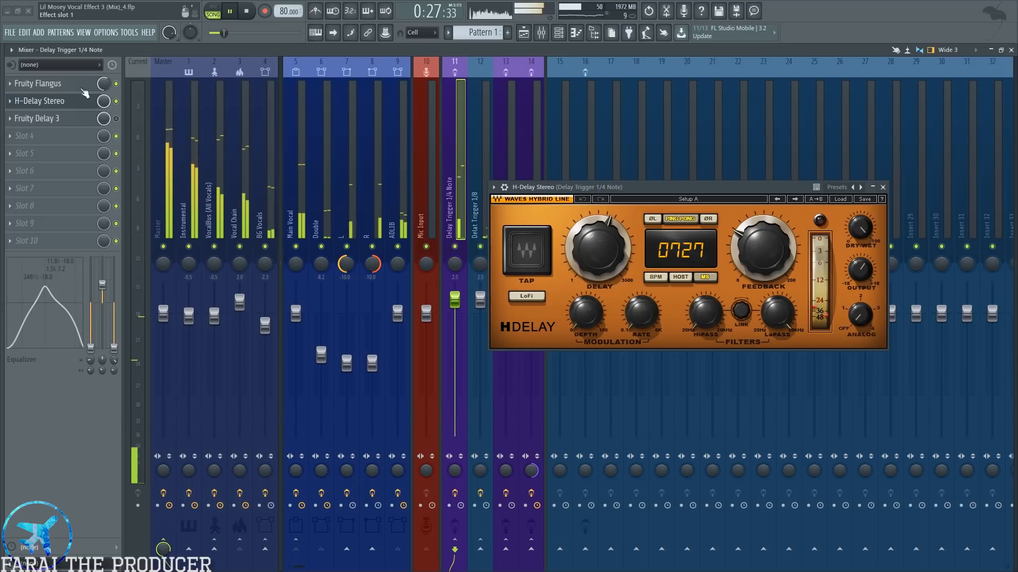
{"action": "left_click", "coordinate": [62, 125]}
{"action": "left_click_drag", "start_coordinate": [591, 157], "coordinate": [715, 364]}
{"action": "key", "text": "space"}
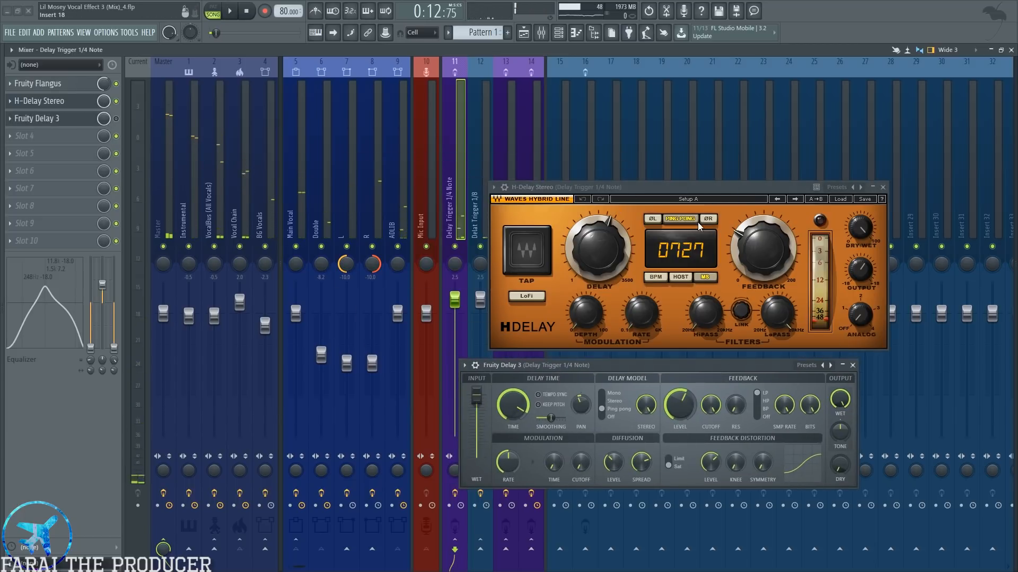
- Examine the delay trigger automation clips in the playlist, and close H-Delay Stereo and Fruity Delay 3
{"action": "left_click", "coordinate": [523, 34]}
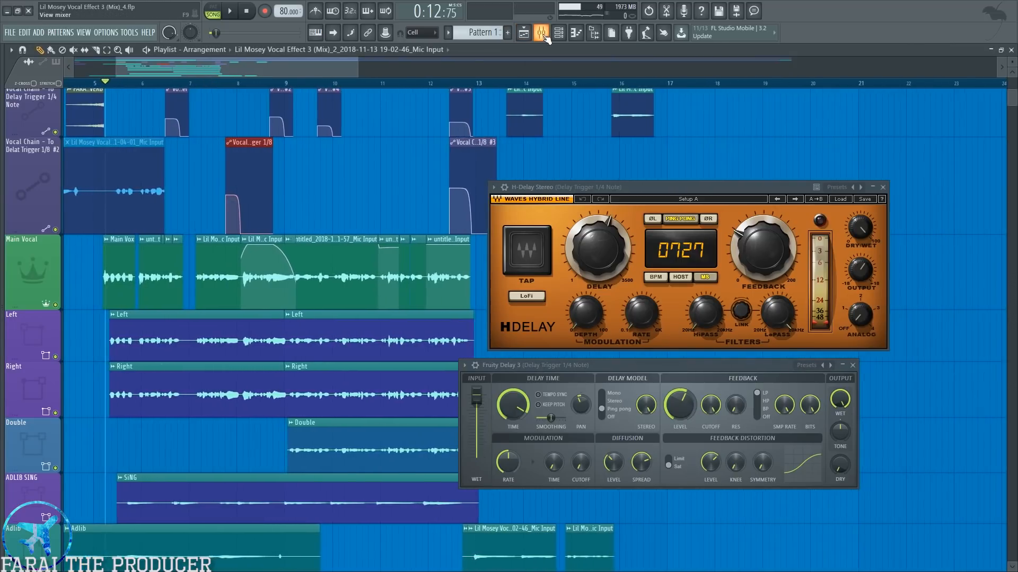
{"action": "left_click", "coordinate": [541, 32]}
{"action": "left_click", "coordinate": [883, 188]}
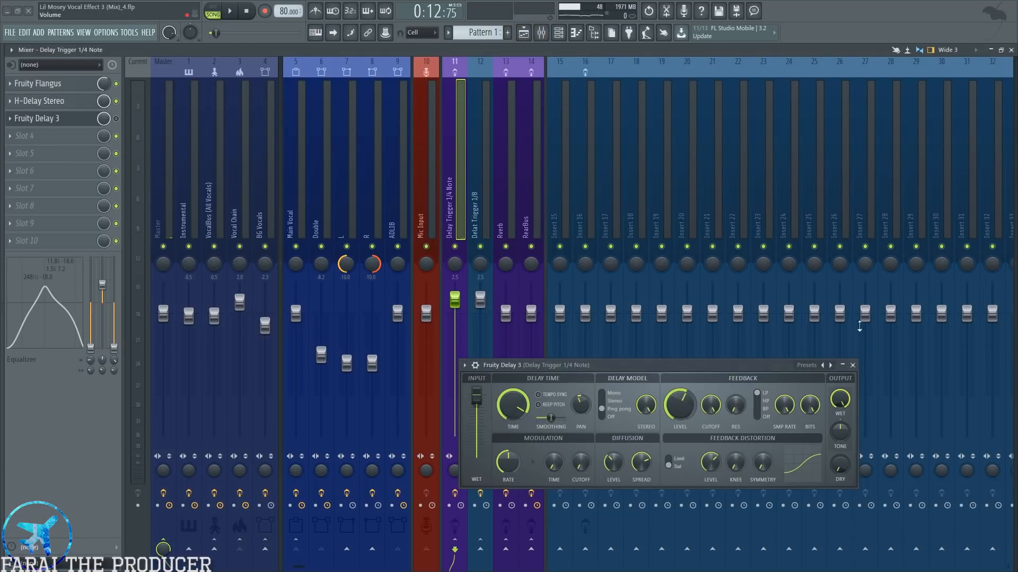
{"action": "left_click", "coordinate": [853, 366]}
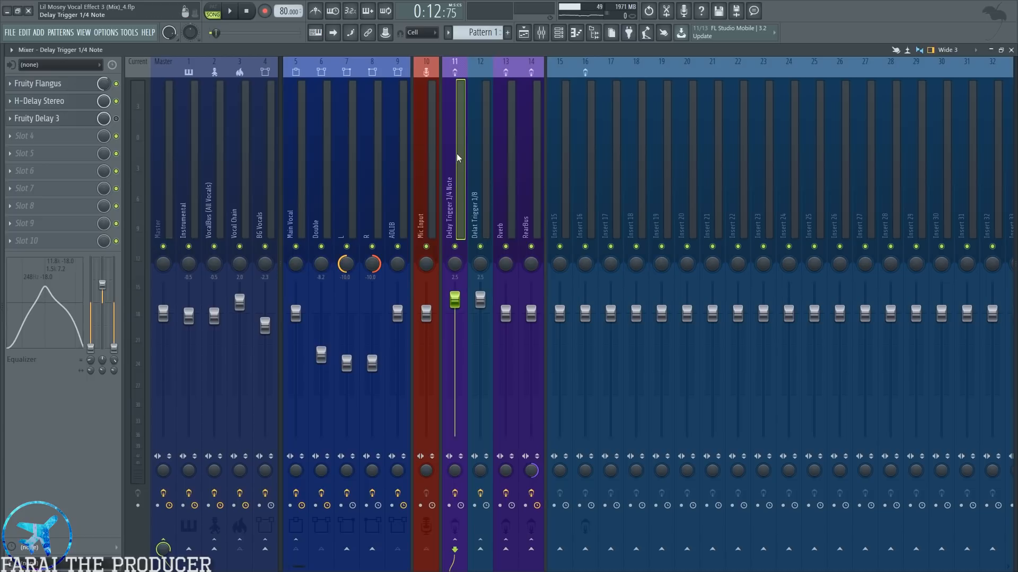
- Select the Vocal Chain and Main Vocal tracks in turn to compare their routing, ending on Vocal Chain's delay sends
{"action": "left_click", "coordinate": [237, 214]}
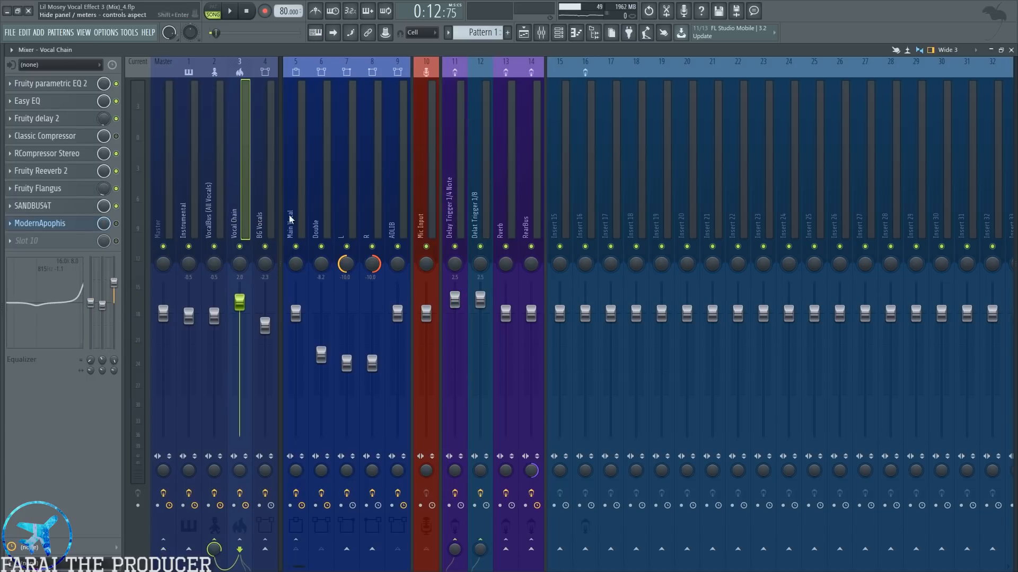
{"action": "left_click", "coordinate": [290, 218]}
{"action": "left_click", "coordinate": [233, 211]}
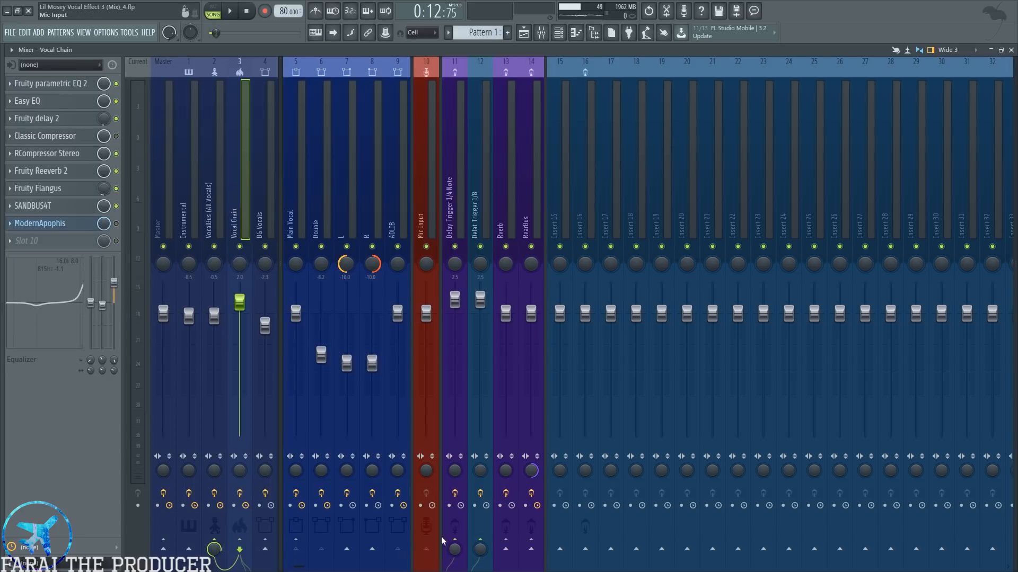
- Rename mixer track Insert 15 as dELAY
{"action": "left_click", "coordinate": [563, 191]}
{"action": "key", "text": "F2"}
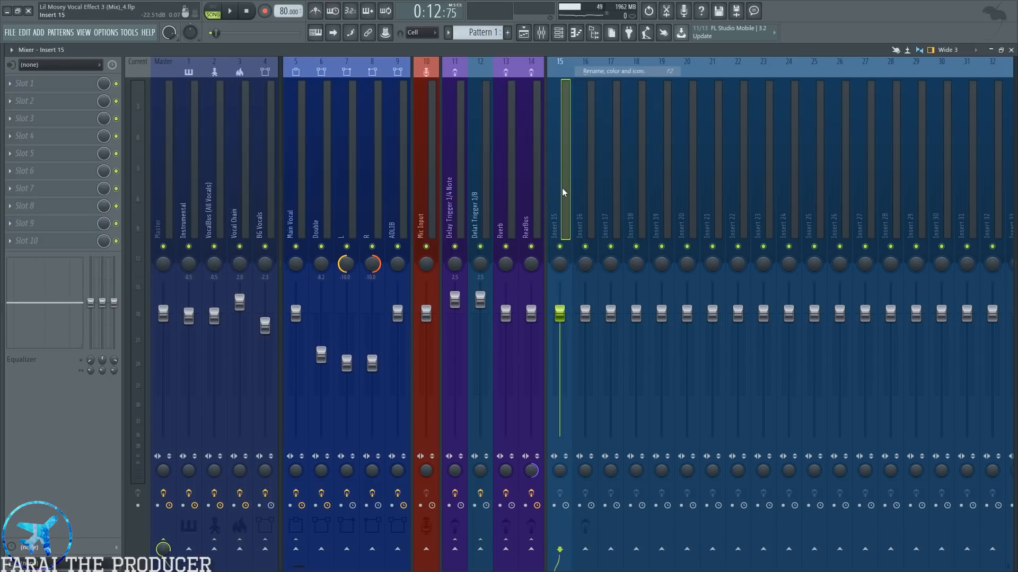
{"action": "type", "text": "dELAY"}
{"action": "key", "text": "Return"}
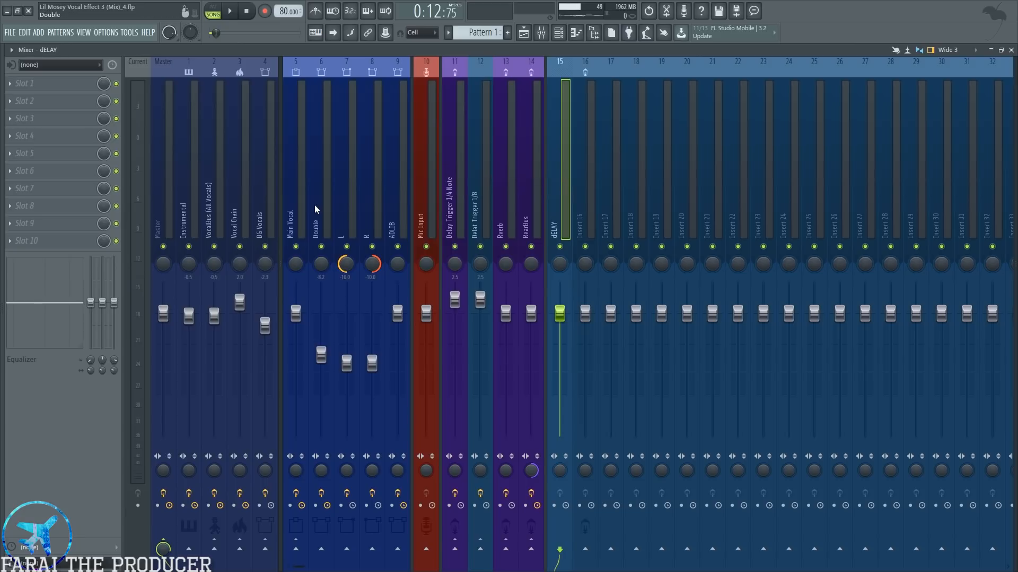
- Send the Vocal Chain track to the dELAY track and create an automation clip for that send level
{"action": "left_click", "coordinate": [239, 214]}
{"action": "left_click", "coordinate": [562, 549]}
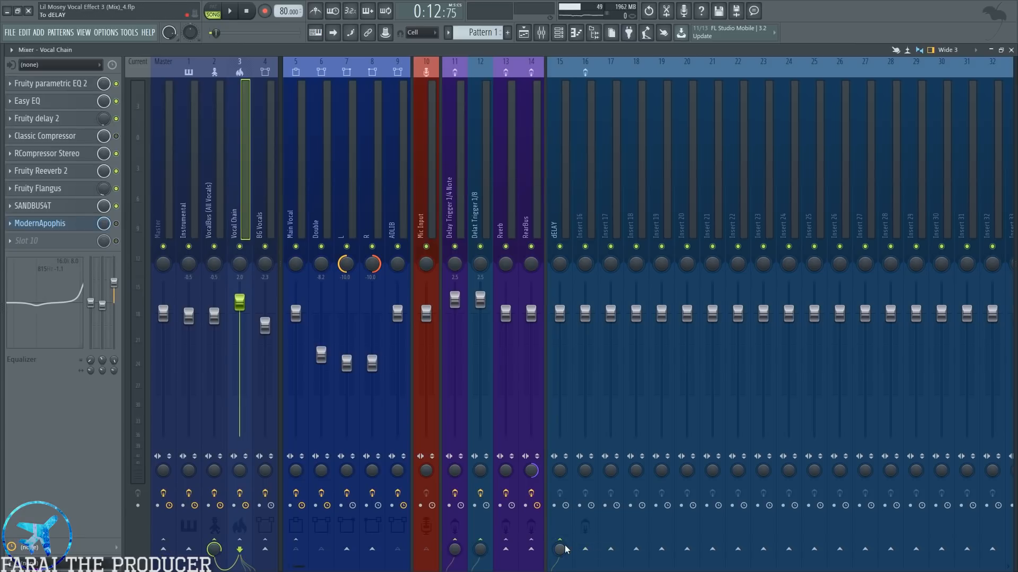
{"action": "right_click", "coordinate": [565, 549]}
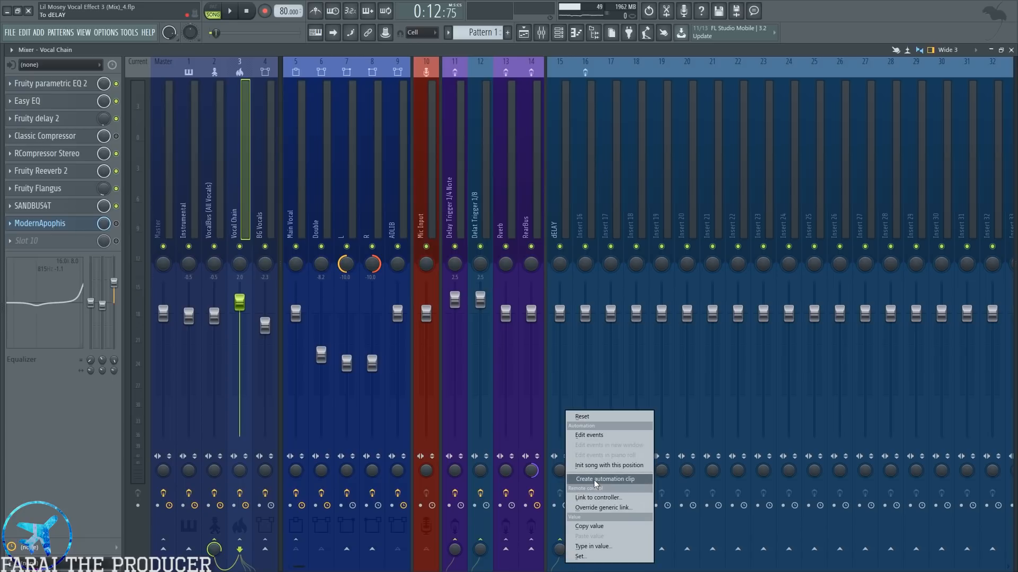
{"action": "left_click", "coordinate": [596, 479]}
- Send the Vocal Chain track to Insert 16 and create an automation clip for that send level
{"action": "left_click", "coordinate": [585, 549]}
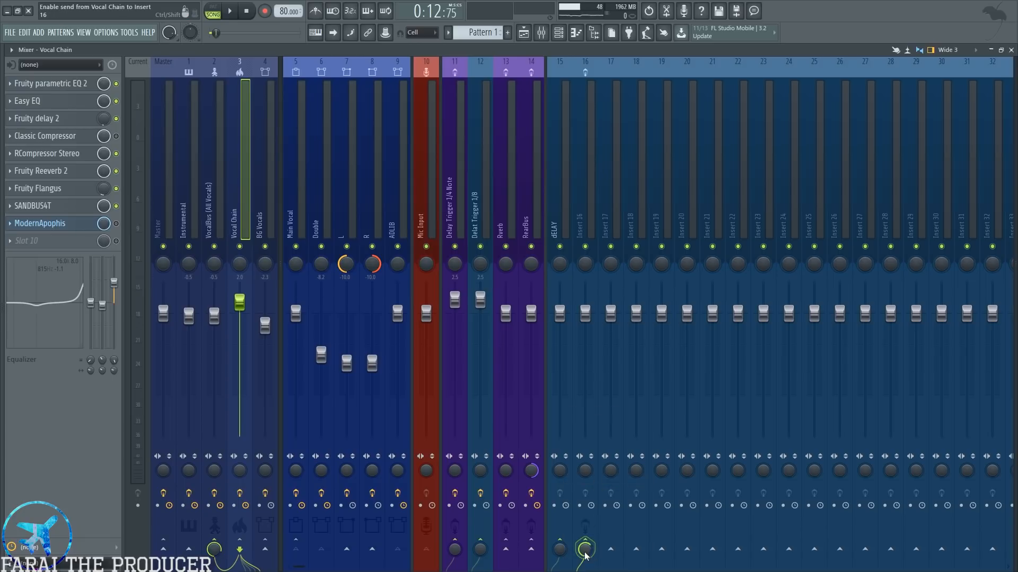
{"action": "right_click", "coordinate": [585, 549]}
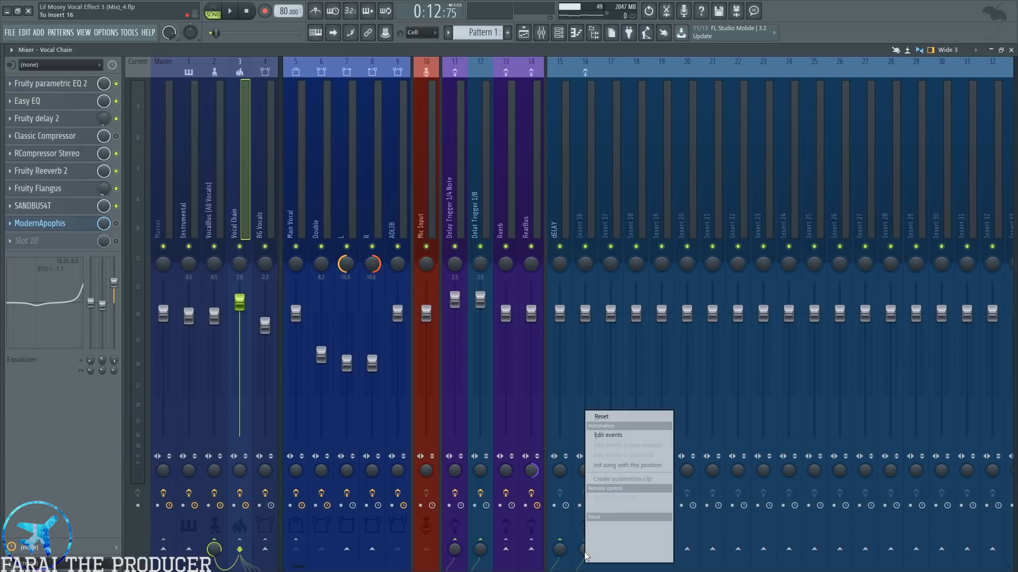
{"action": "left_click", "coordinate": [618, 479]}
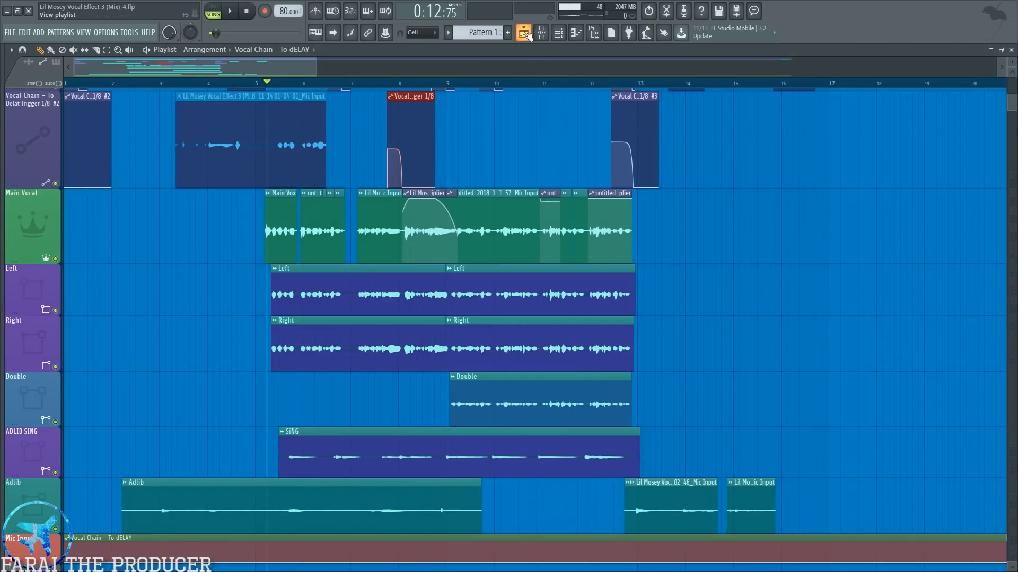
- Play the song from about bar 6 in the playlist, watch the delay tracks' levels in the mixer, and stop playback
{"action": "scroll", "coordinate": [379, 425], "scroll_direction": "down", "scroll_amount": 4}
{"action": "scroll", "coordinate": [163, 493], "scroll_direction": "up", "scroll_amount": 6}
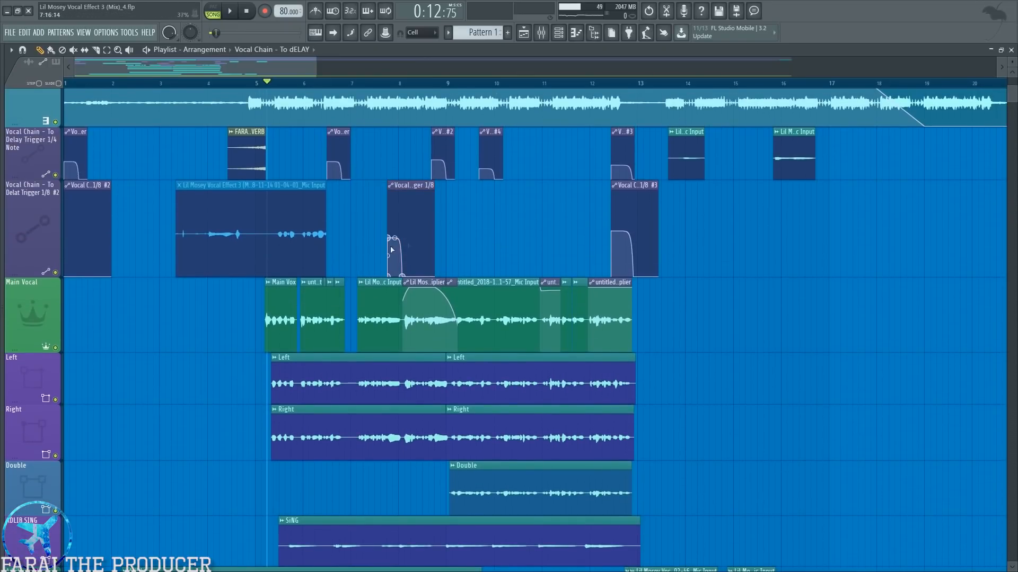
{"action": "left_click", "coordinate": [319, 82]}
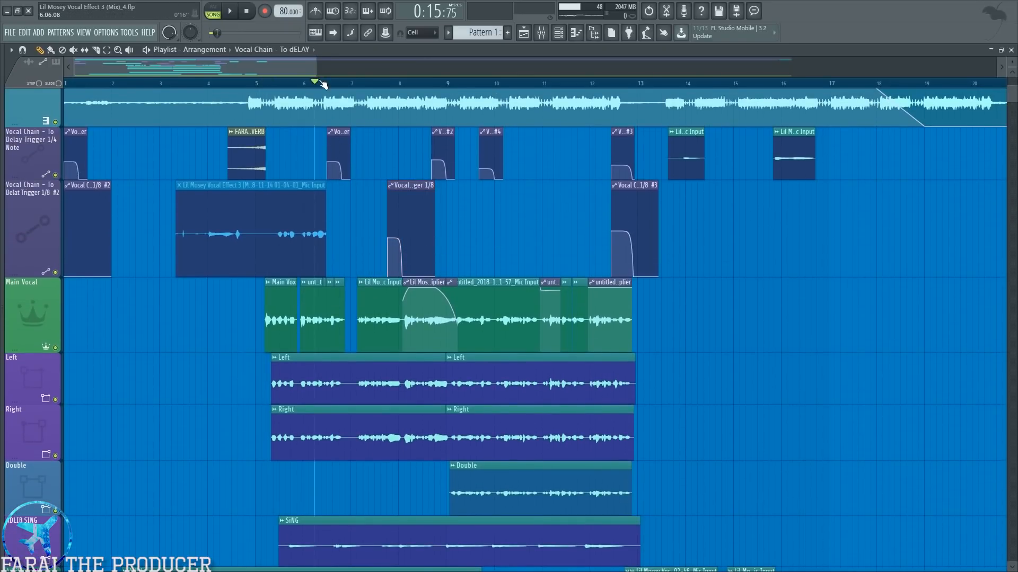
{"action": "key", "text": "Page_Up"}
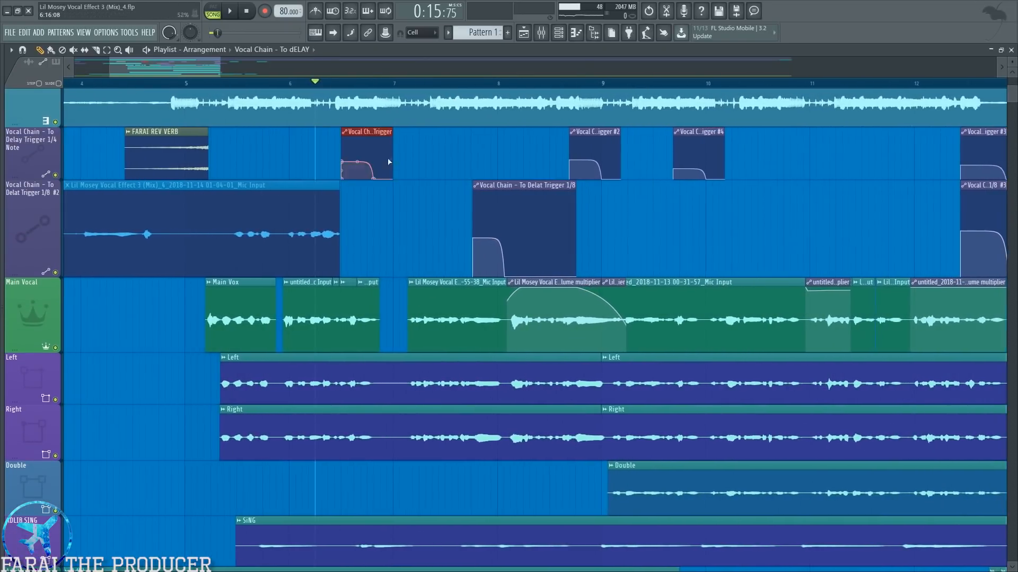
{"action": "left_click", "coordinate": [541, 32]}
{"action": "key", "text": "space"}
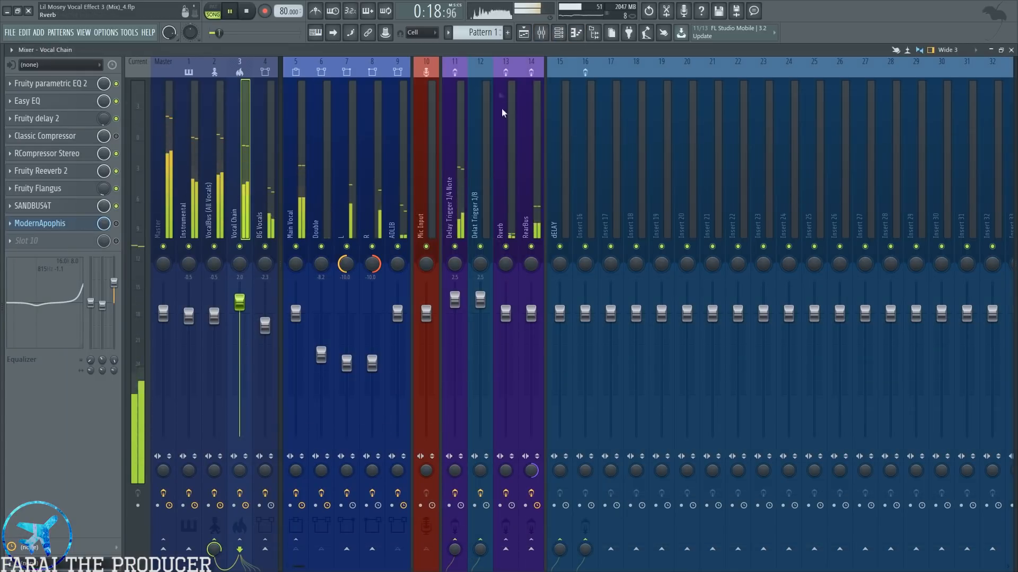
{"action": "left_click", "coordinate": [524, 32]}
{"action": "key", "text": "space"}
- Select the instrumental beat clip in the playlist and examine its waveform around bar 5
{"action": "scroll", "coordinate": [406, 87], "scroll_direction": "down", "scroll_amount": 6}
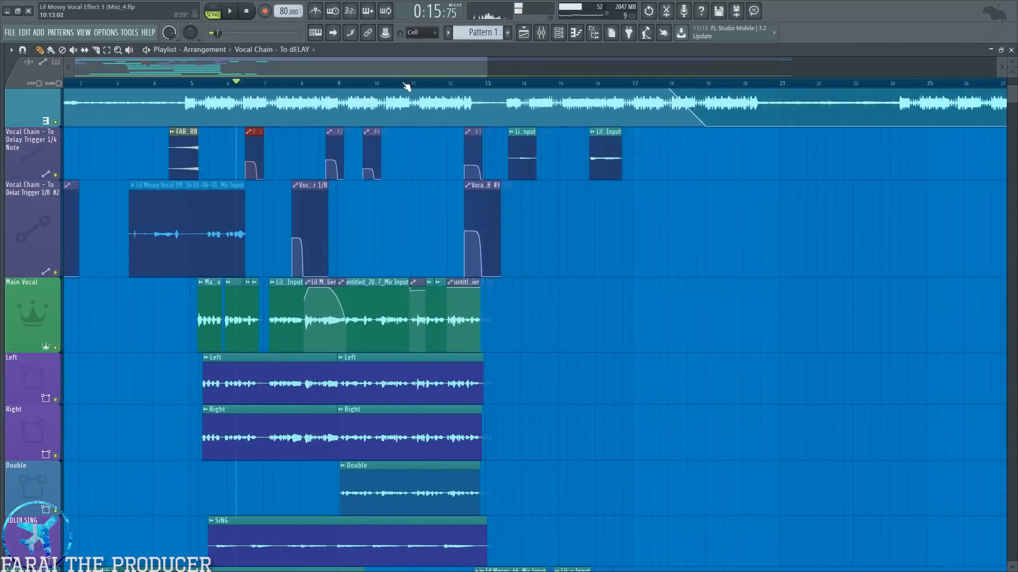
{"action": "scroll", "coordinate": [267, 141], "scroll_direction": "up", "scroll_amount": 2}
{"action": "scroll", "coordinate": [267, 141], "scroll_direction": "up", "scroll_amount": 1}
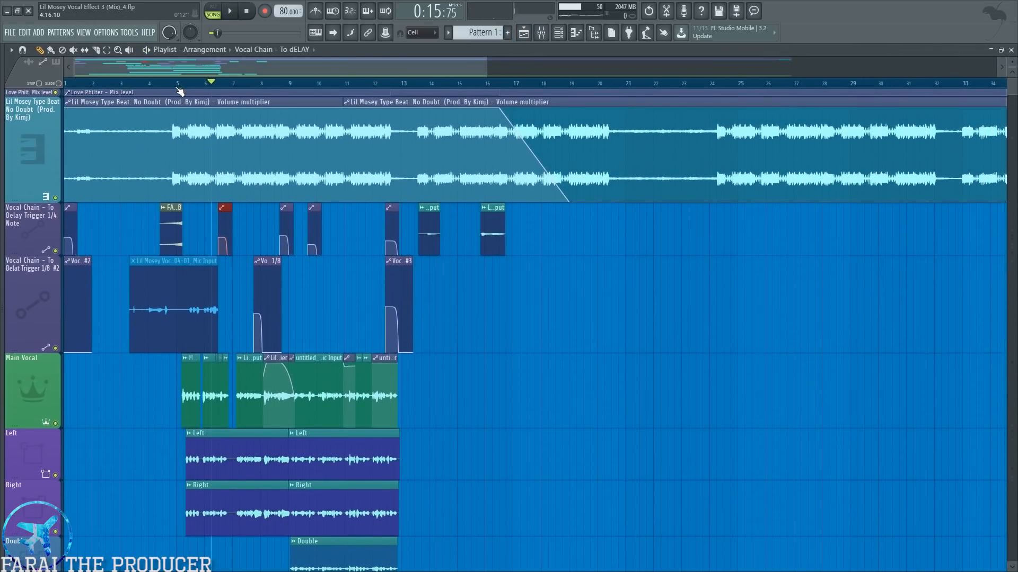
{"action": "scroll", "coordinate": [200, 141], "scroll_direction": "up", "scroll_amount": 8}
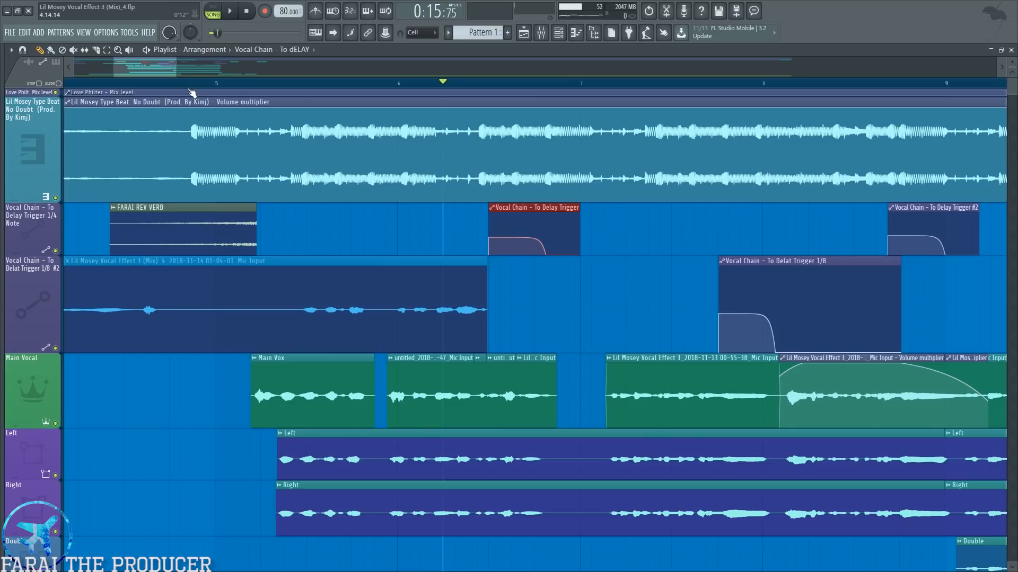
{"action": "scroll", "coordinate": [185, 86], "scroll_direction": "up", "scroll_amount": 7}
{"action": "left_click", "coordinate": [440, 139], "text": "ctrl"}
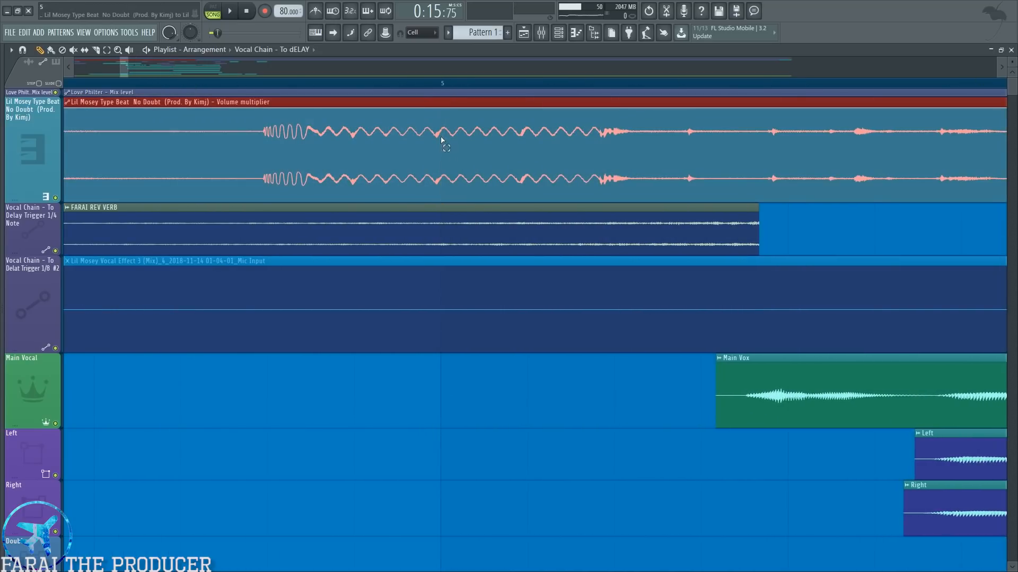
{"action": "scroll", "coordinate": [339, 90], "scroll_direction": "down", "scroll_amount": 4}
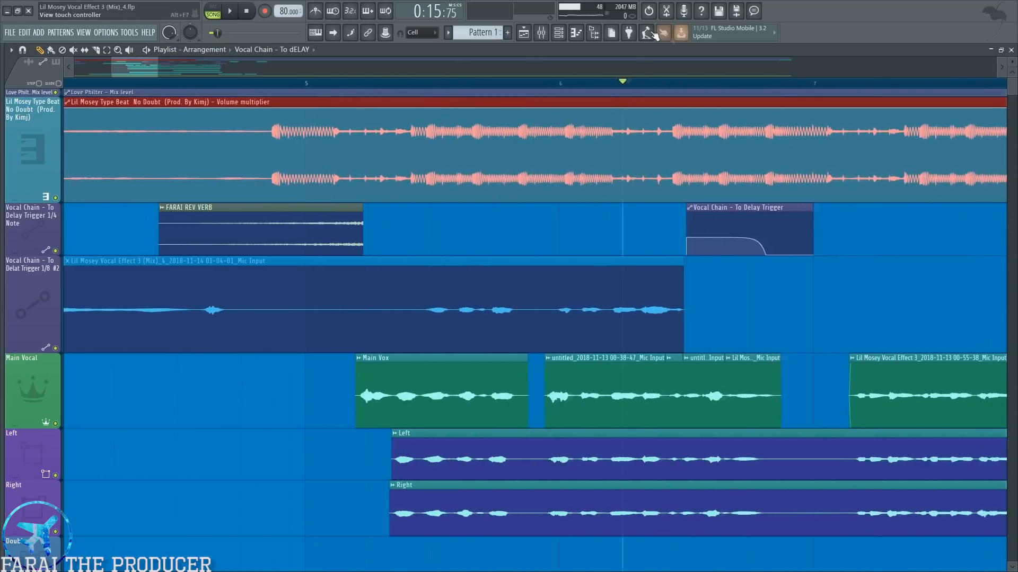
- Open H-Delay Stereo on the Delay Trigger 1/4 Note track, inspect its delay time over the playlist, and close it
{"action": "left_click", "coordinate": [541, 32]}
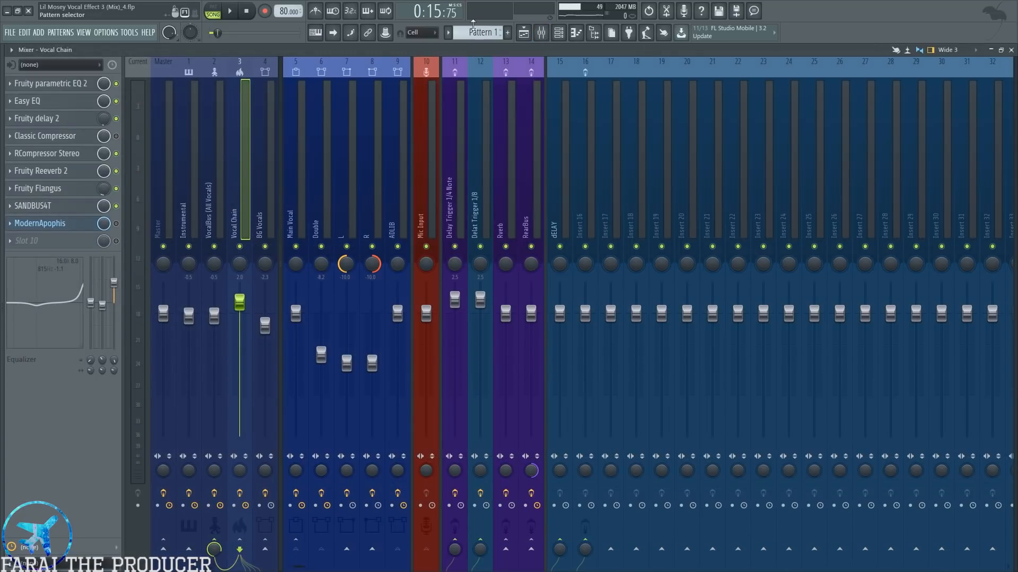
{"action": "left_click", "coordinate": [464, 175]}
{"action": "left_click", "coordinate": [66, 102]}
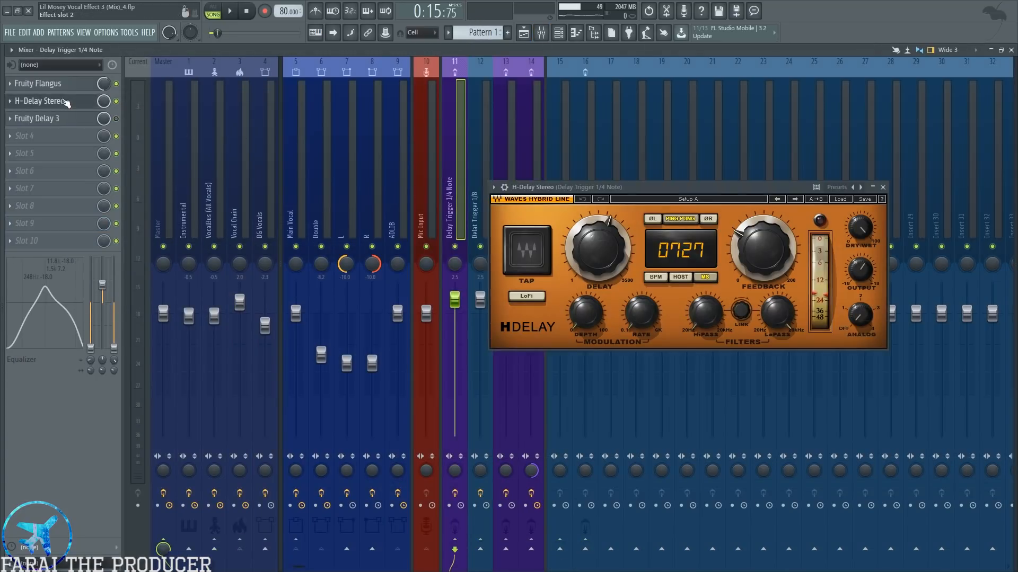
{"action": "left_click", "coordinate": [524, 33]}
{"action": "left_click", "coordinate": [601, 258]}
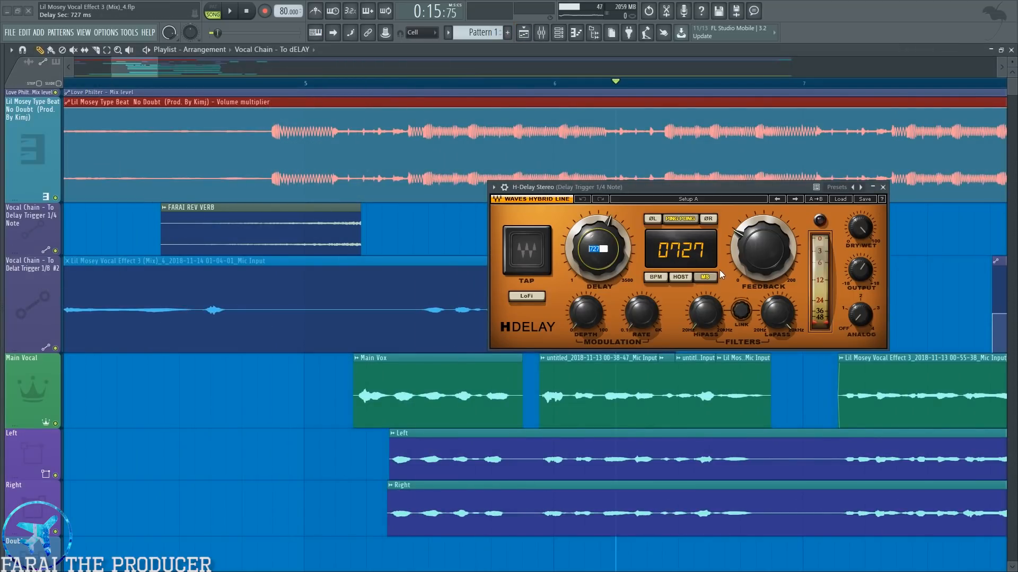
{"action": "left_click", "coordinate": [883, 187]}
- Check Easy EQ on the Double mixer track and review the plugin chains of Main Vocal and Vocal Chain
{"action": "scroll", "coordinate": [617, 84], "scroll_direction": "down", "scroll_amount": 6}
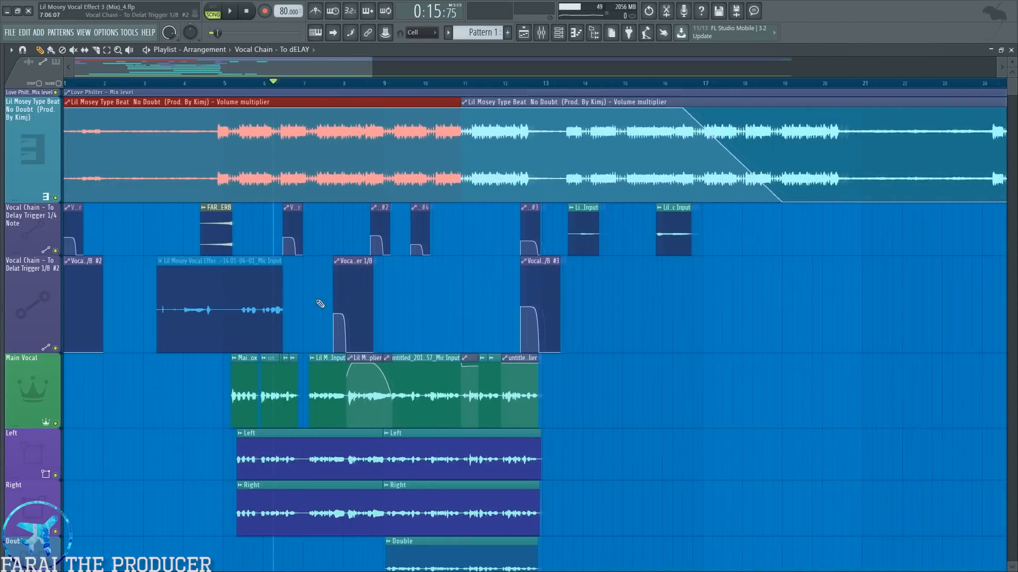
{"action": "scroll", "coordinate": [318, 255], "scroll_direction": "down", "scroll_amount": 2}
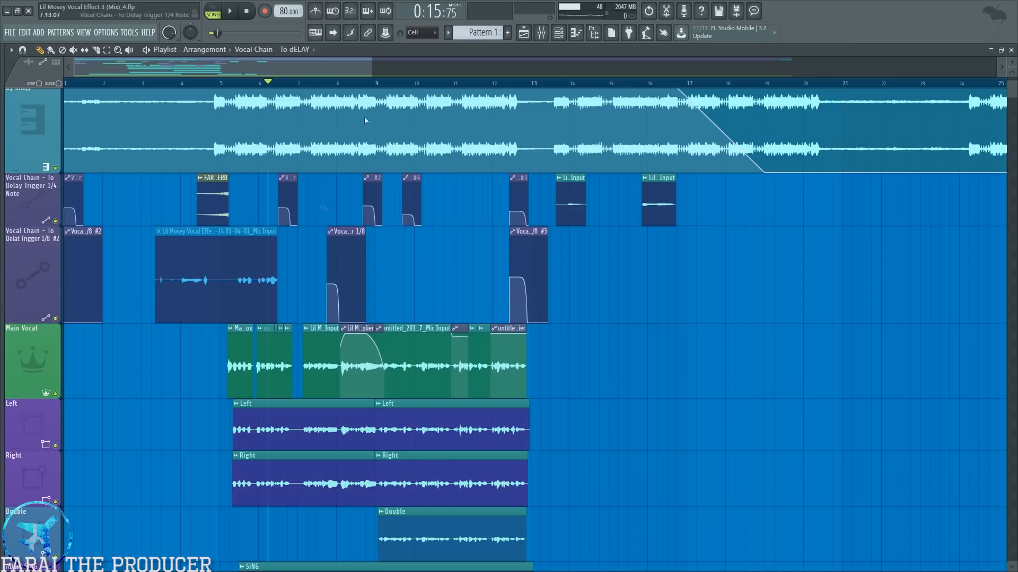
{"action": "key", "text": "F9"}
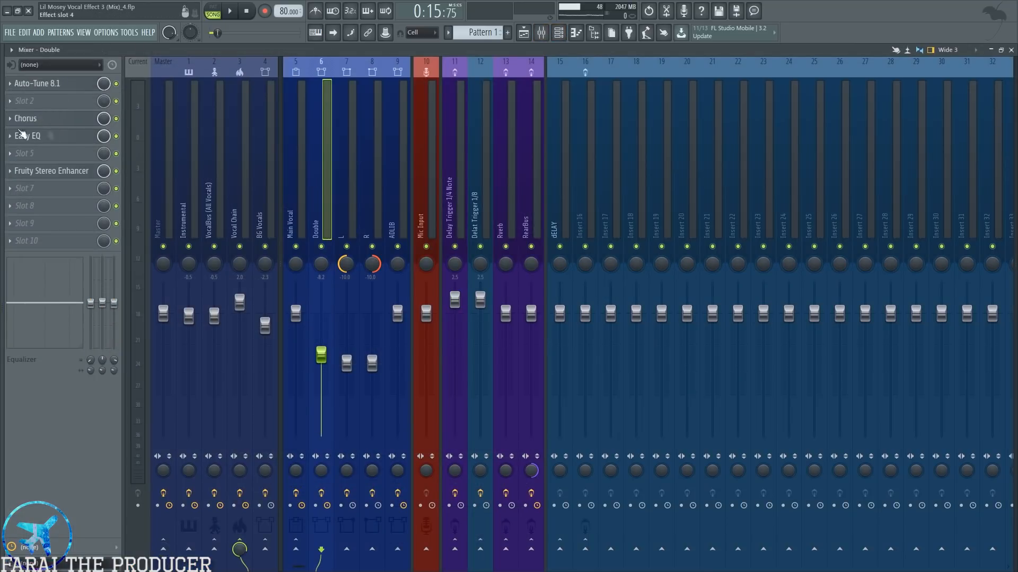
{"action": "left_click", "coordinate": [42, 135]}
{"action": "left_click", "coordinate": [842, 158]}
{"action": "left_click", "coordinate": [306, 175]}
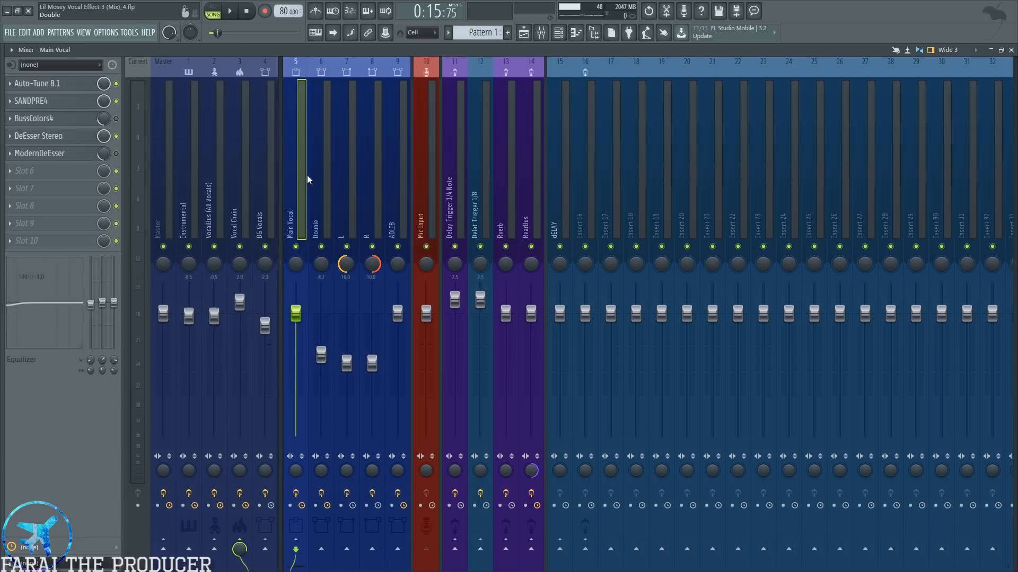
{"action": "left_click", "coordinate": [241, 179]}
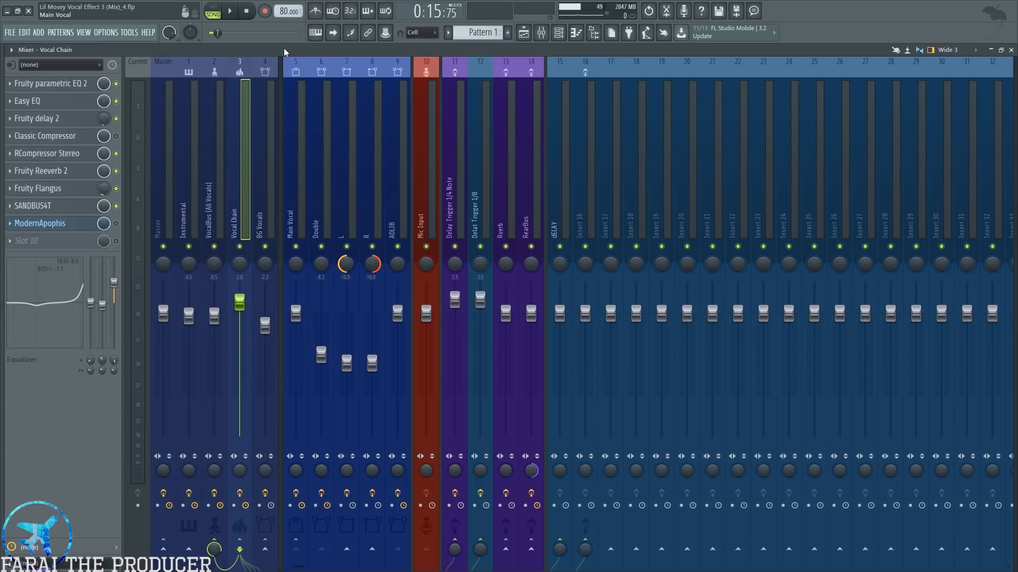